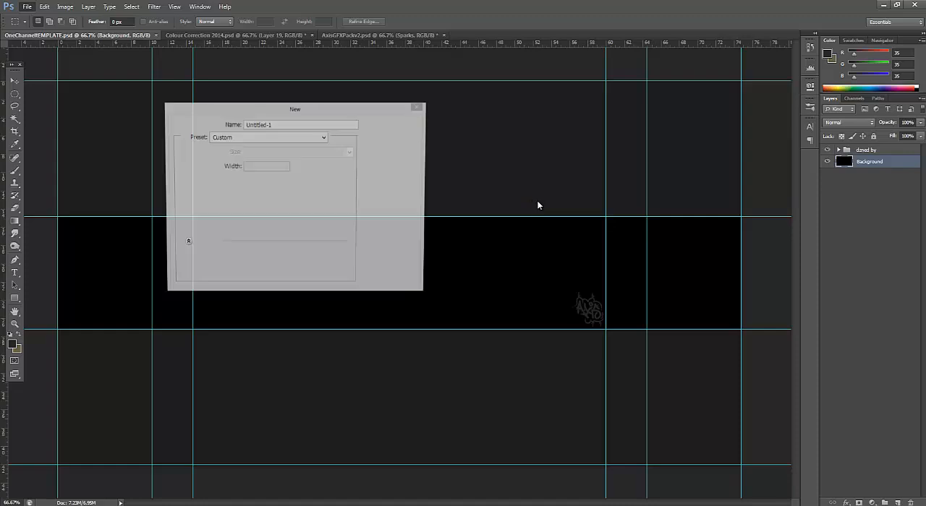
Create a new document 1920 pixels wide and 1080 pixels high
{"action": "left_click", "coordinate": [274, 167]}
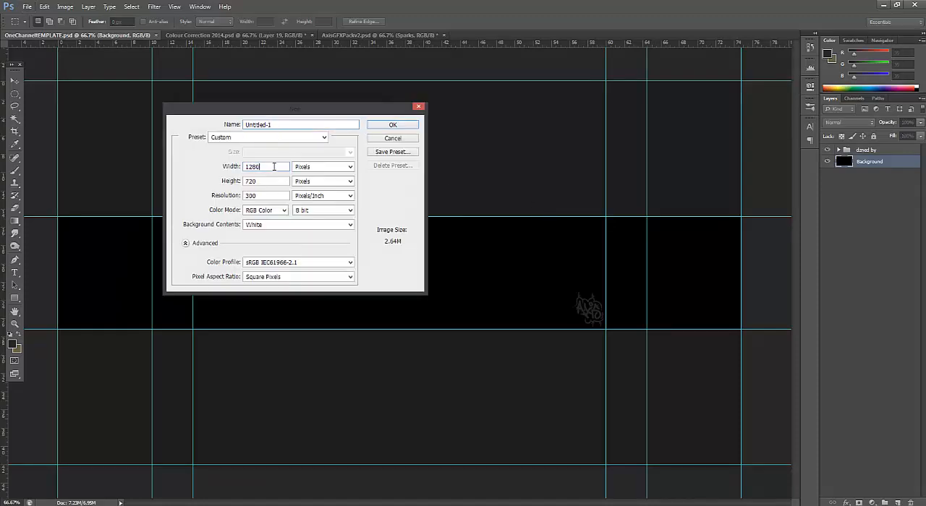
{"action": "left_click_drag", "start_coordinate": [269, 167], "coordinate": [236, 159]}
{"action": "type", "text": "192"}
{"action": "key", "text": "BackSpace"}
{"action": "type", "text": "20"}
{"action": "left_click_drag", "start_coordinate": [275, 181], "coordinate": [221, 181]}
{"action": "type", "text": "1080"}
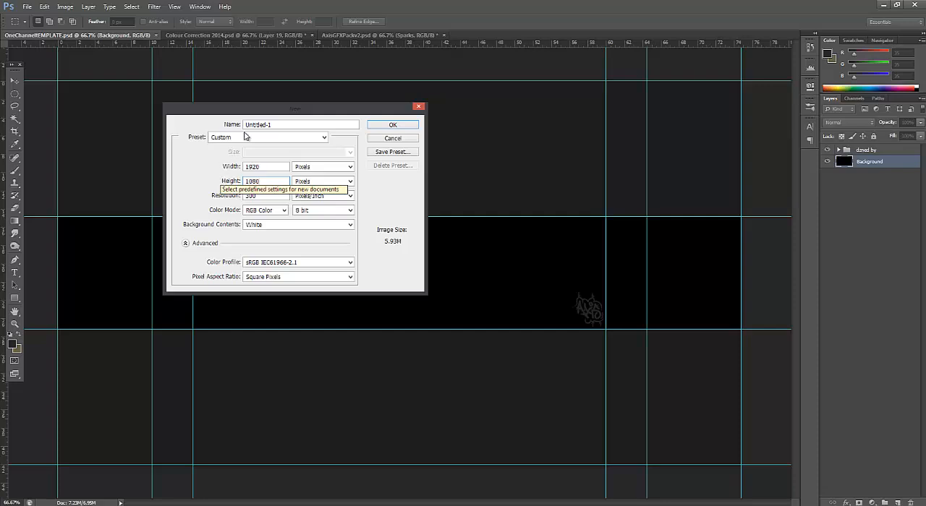
{"action": "left_click", "coordinate": [385, 127]}
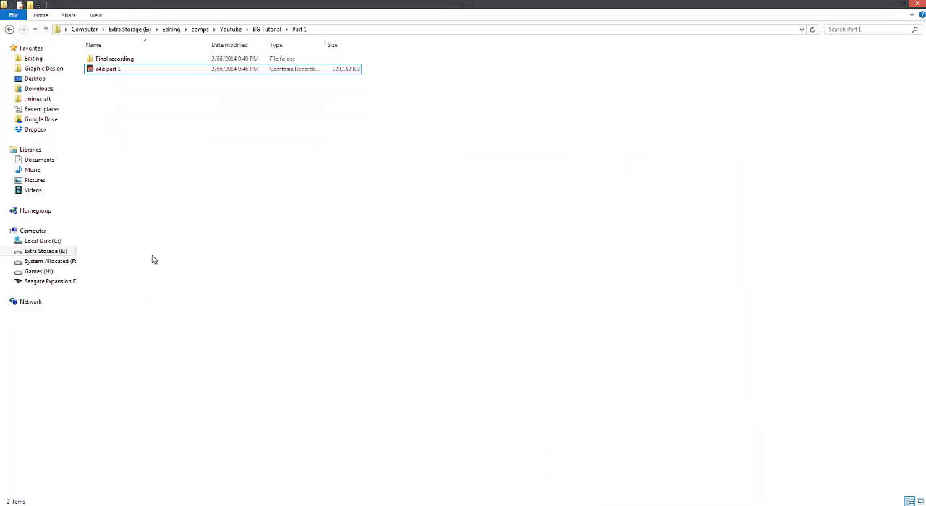
Browse in File Explorer to Graphic Design > Backgrounds on drive E and place the FINAL RENDER image into the new document
{"action": "left_click", "coordinate": [171, 31]}
{"action": "left_click", "coordinate": [140, 32]}
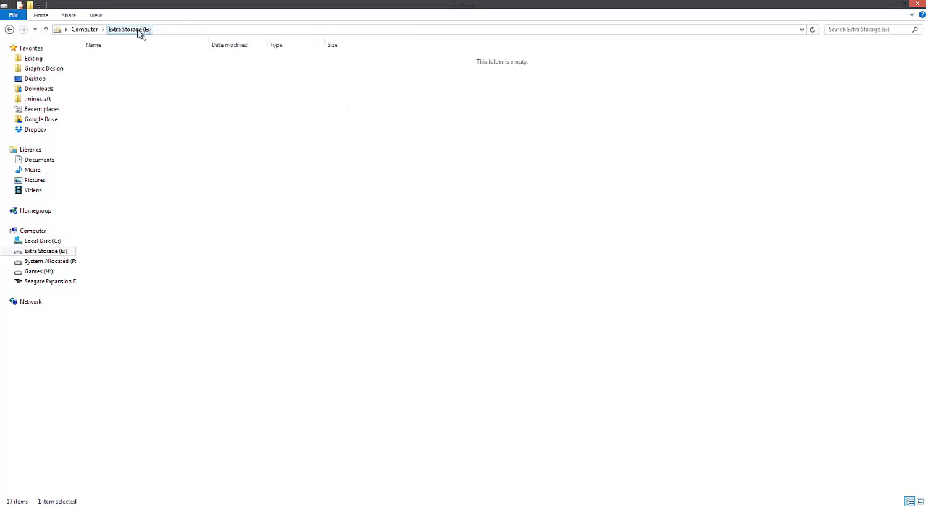
{"action": "double_click", "coordinate": [133, 120]}
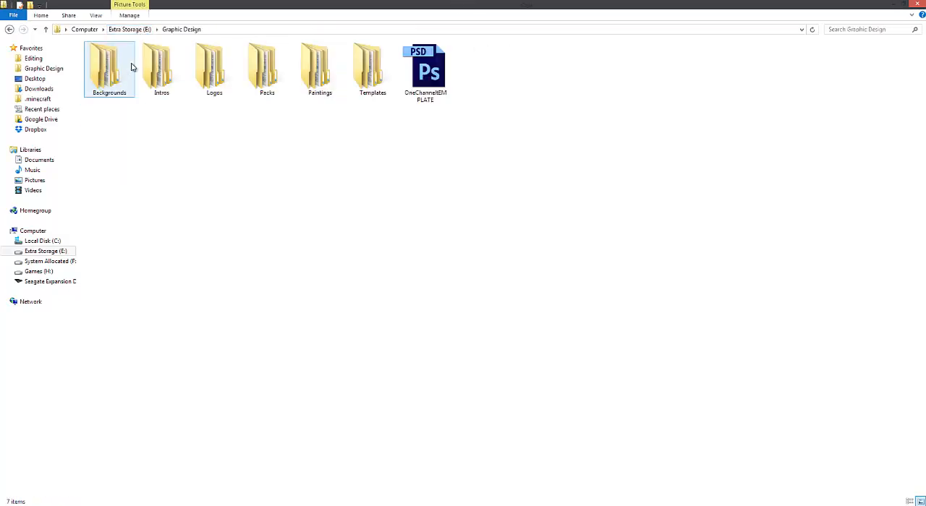
{"action": "double_click", "coordinate": [131, 68]}
{"action": "double_click", "coordinate": [136, 59]}
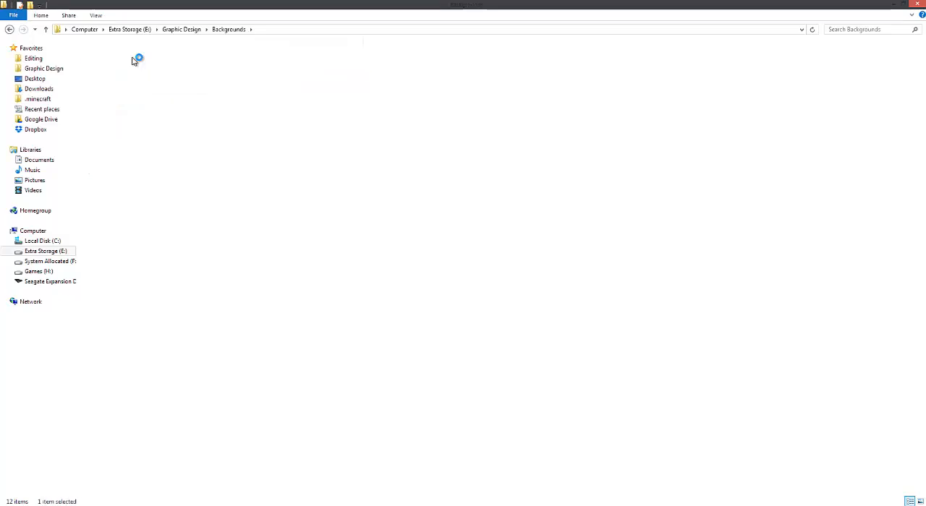
{"action": "left_click", "coordinate": [108, 72]}
{"action": "left_click_drag", "start_coordinate": [106, 73], "coordinate": [577, 286]}
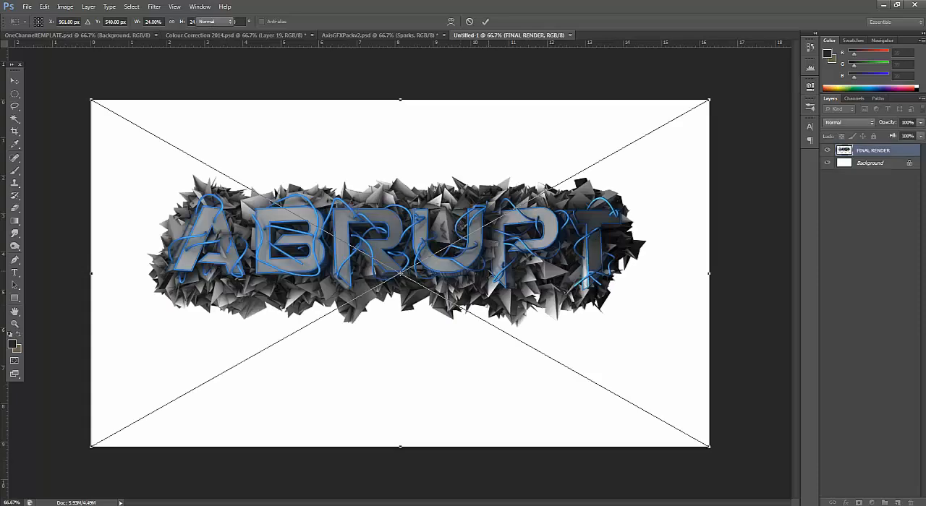
{"action": "key", "text": "Return"}
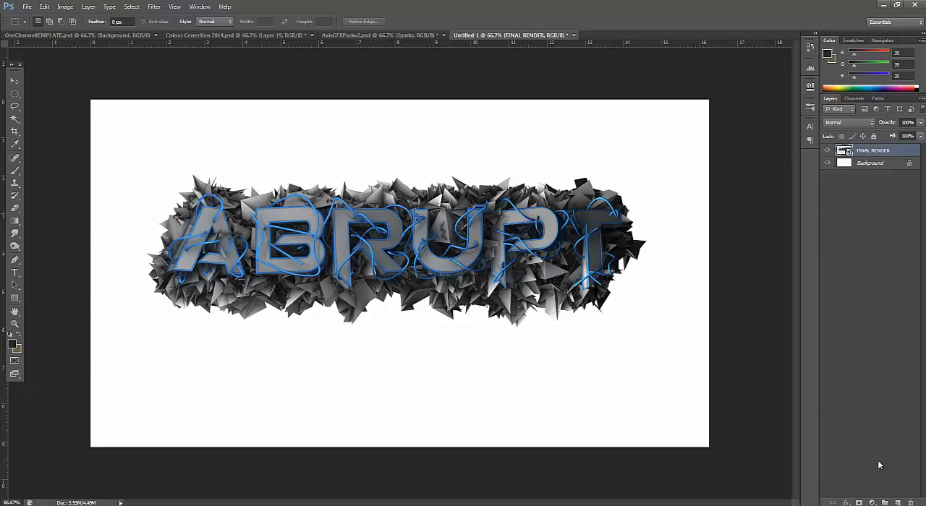
Add an empty layer above FINAL RENDER and set the foreground colour to white (ffffff)
{"action": "left_click", "coordinate": [897, 502]}
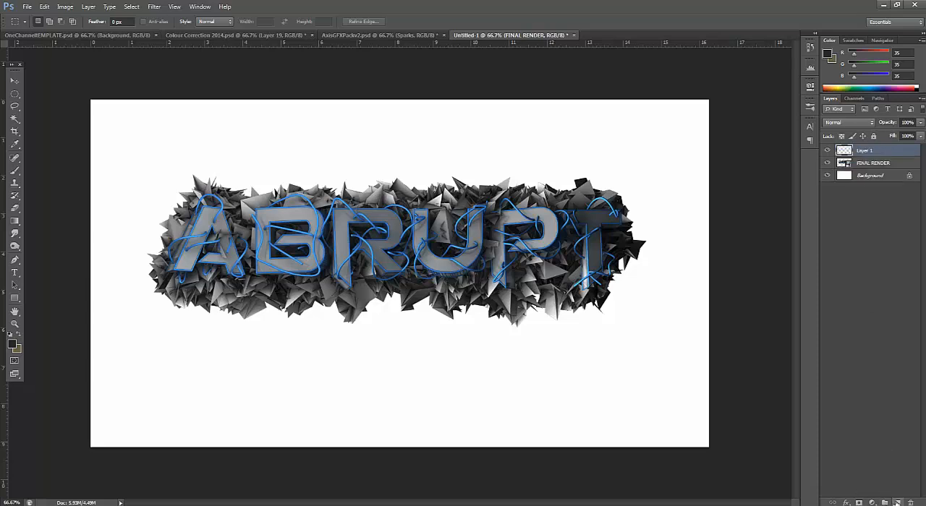
{"action": "left_click", "coordinate": [13, 345]}
{"action": "left_click", "coordinate": [536, 185]}
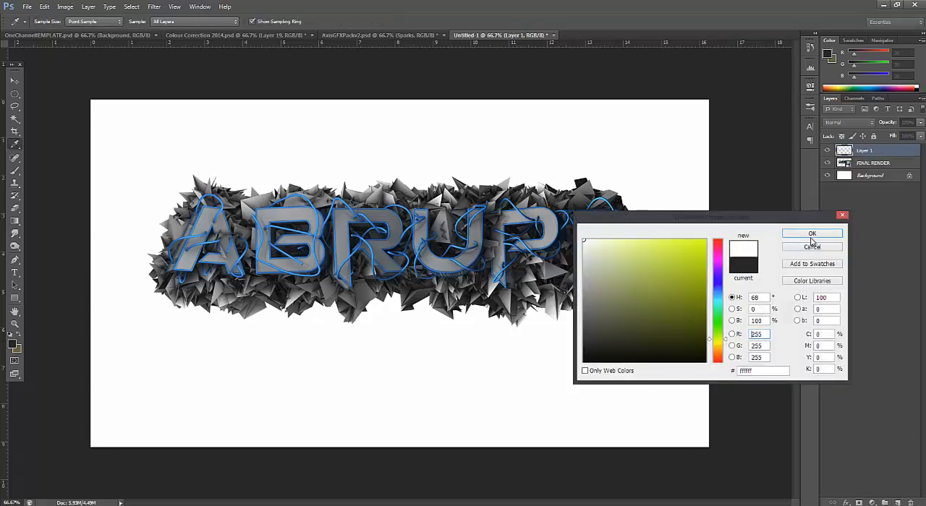
{"action": "key", "text": "Return"}
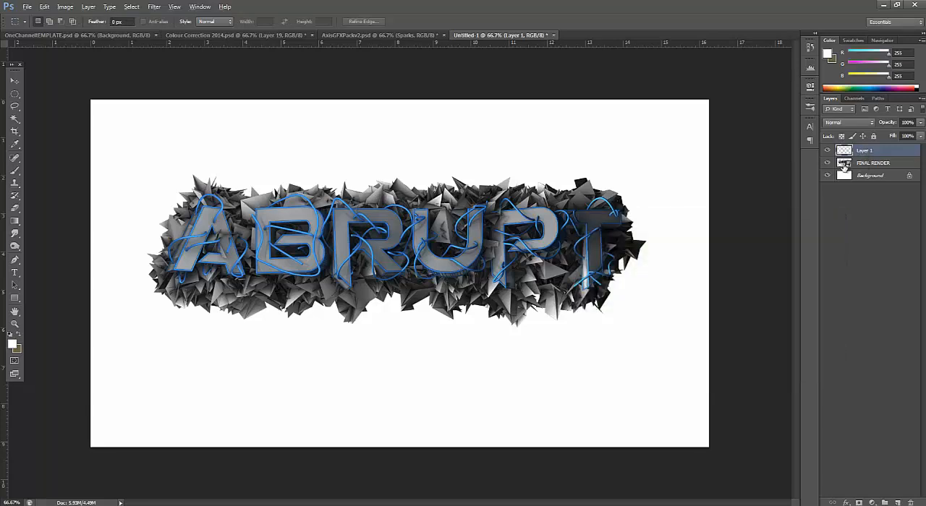
Clip the new layer to FINAL RENDER and fill it with the white foreground colour
{"action": "left_click", "coordinate": [844, 166]}
{"action": "left_click", "coordinate": [846, 153]}
{"action": "left_click", "coordinate": [860, 153], "text": "alt"}
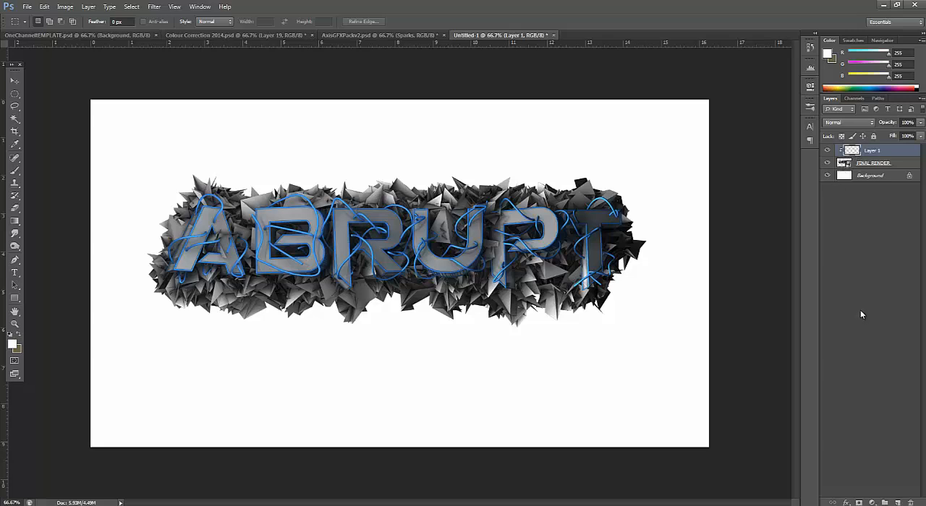
{"action": "key", "text": "alt"}
{"action": "left_click", "coordinate": [860, 155], "text": "alt"}
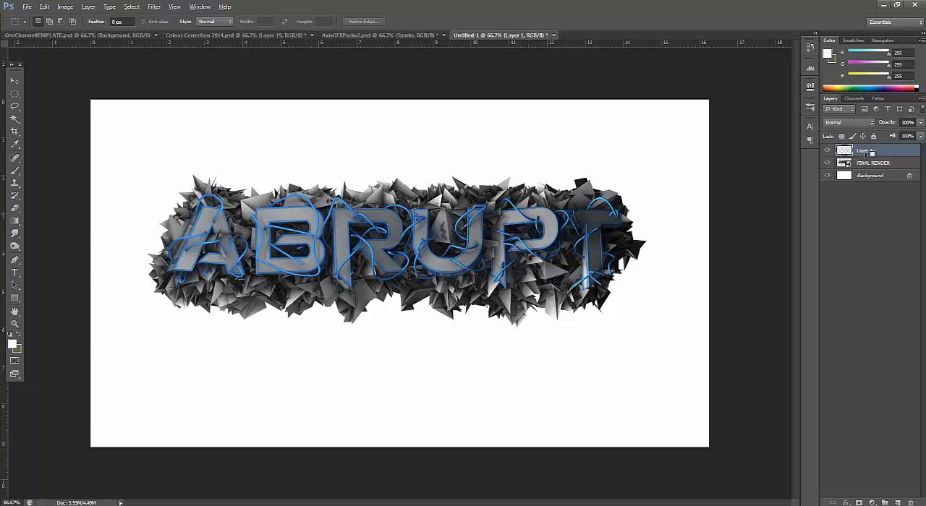
{"action": "left_click", "coordinate": [865, 156], "text": "alt"}
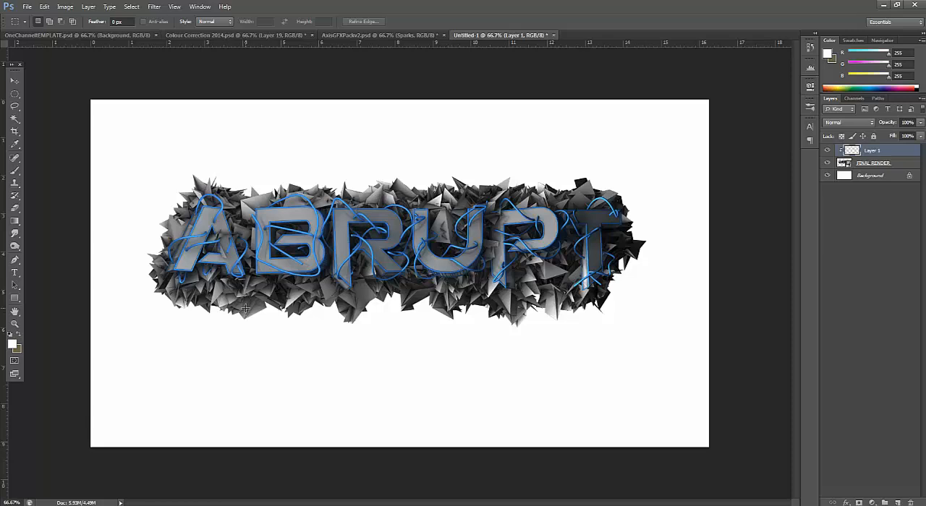
{"action": "key", "text": "alt+BackSpace"}
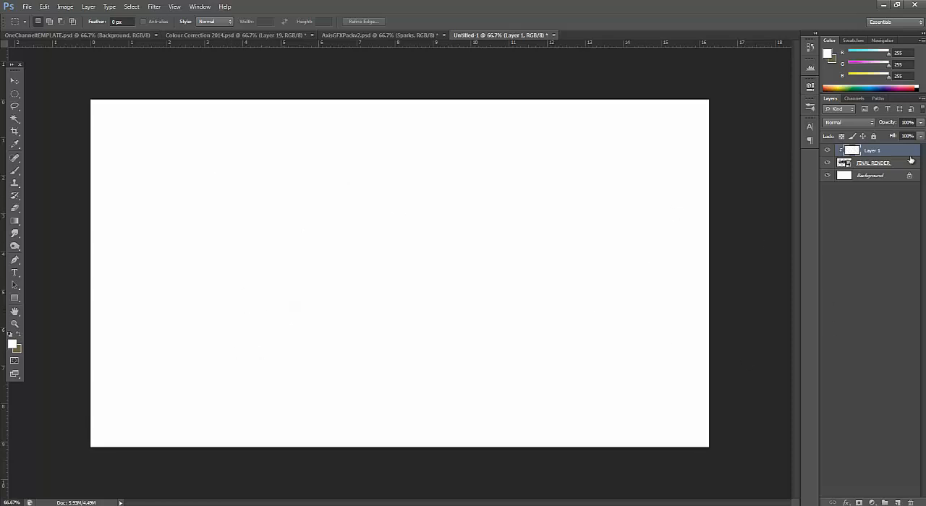
Set the white layer's blend mode to Overlay and its opacity to 39%
{"action": "left_click", "coordinate": [848, 123]}
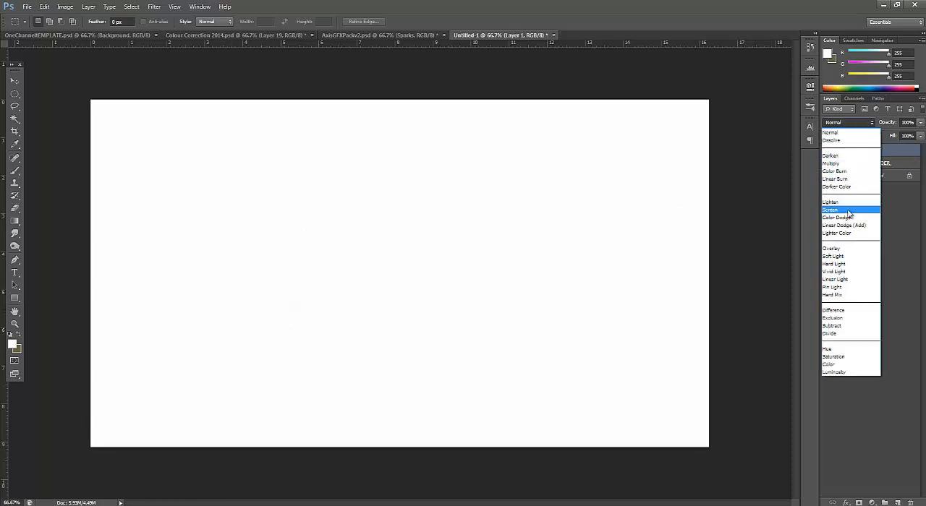
{"action": "left_click", "coordinate": [839, 249]}
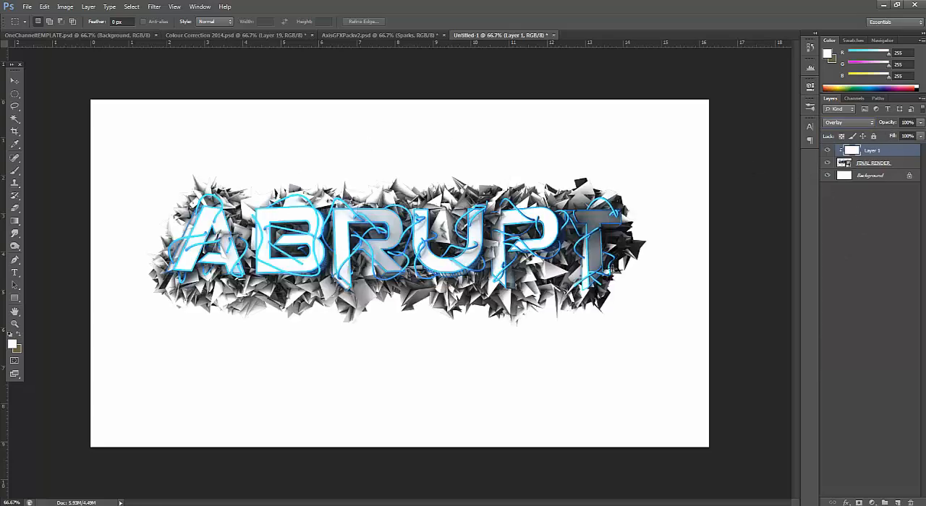
{"action": "left_click", "coordinate": [922, 124]}
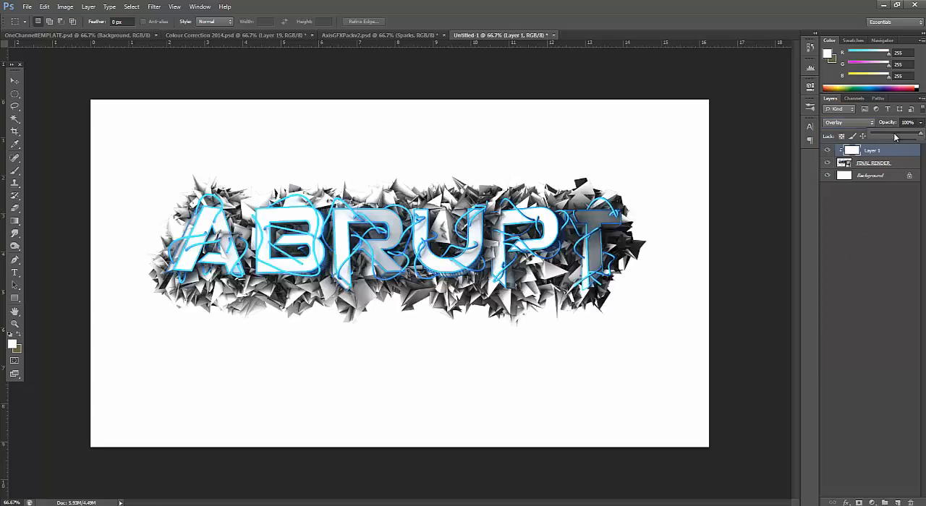
{"action": "left_click", "coordinate": [894, 136]}
{"action": "left_click_drag", "start_coordinate": [895, 137], "coordinate": [892, 133]}
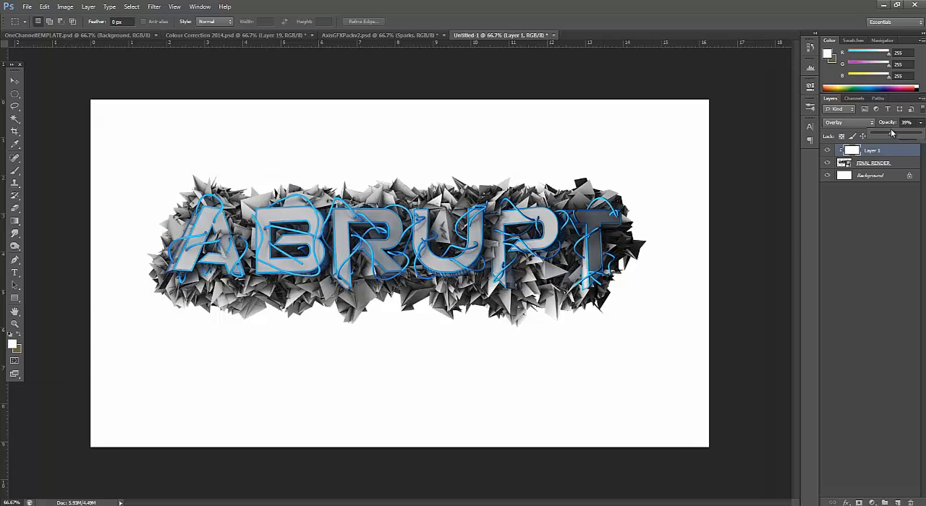
{"action": "left_click", "coordinate": [873, 322]}
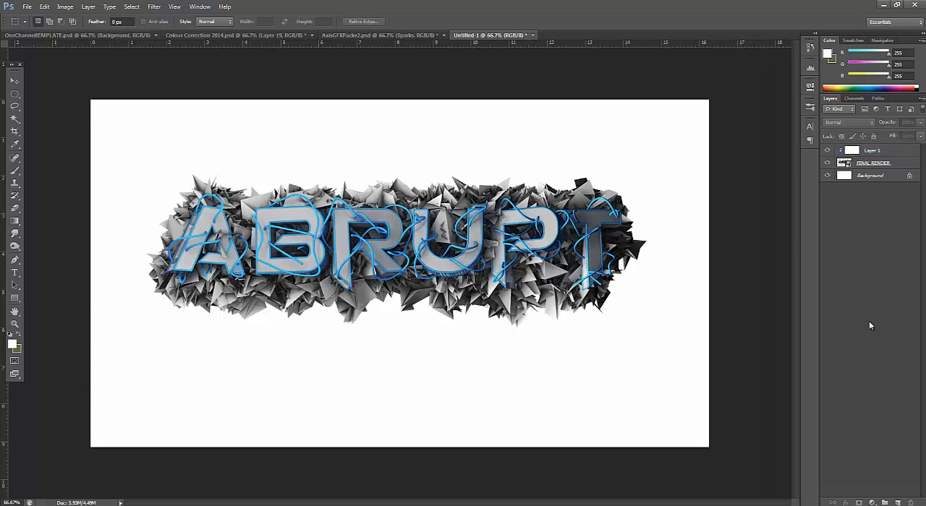
Delete the white Background layer beneath the render
{"action": "left_click", "coordinate": [886, 163]}
{"action": "left_click", "coordinate": [891, 181]}
{"action": "key", "text": "Delete"}
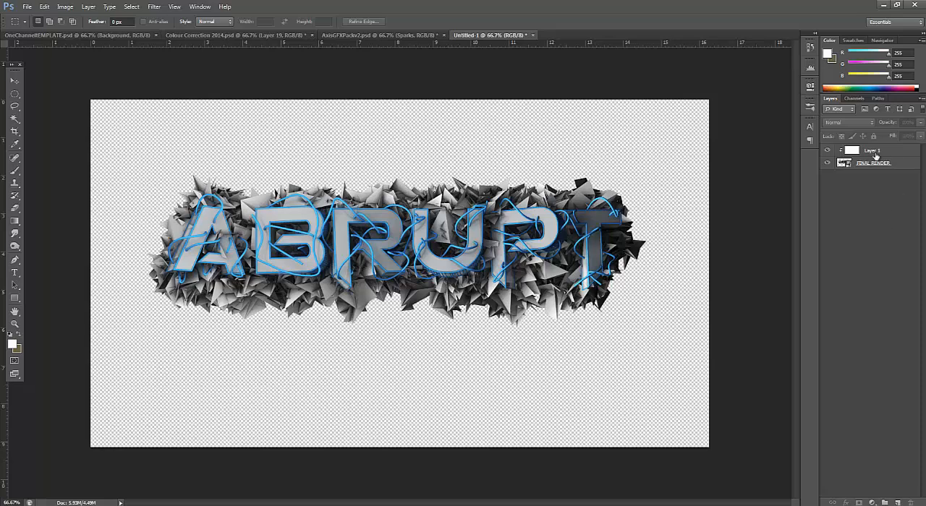
Merge Layer 1 and FINAL RENDER into a single layer
{"action": "left_click", "coordinate": [897, 152]}
{"action": "left_click", "coordinate": [899, 165], "text": "shift"}
{"action": "right_click", "coordinate": [900, 166]}
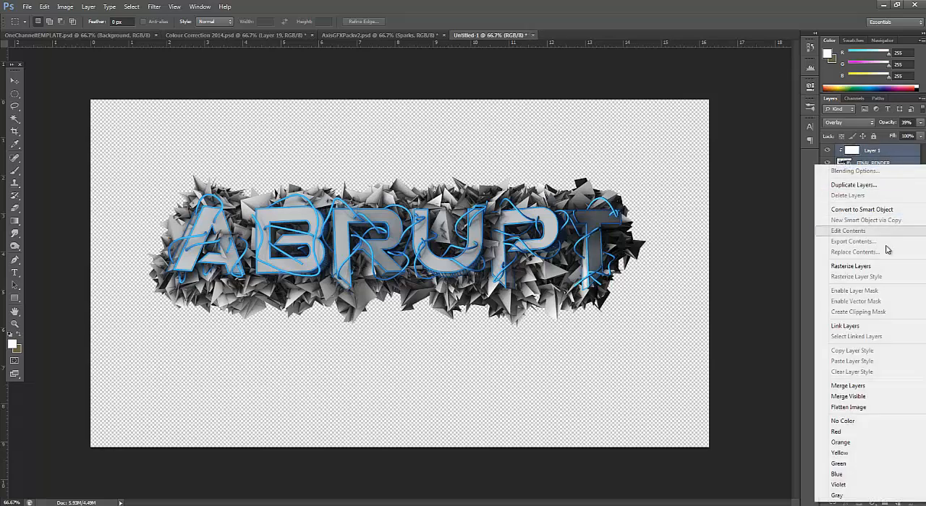
{"action": "left_click", "coordinate": [848, 386]}
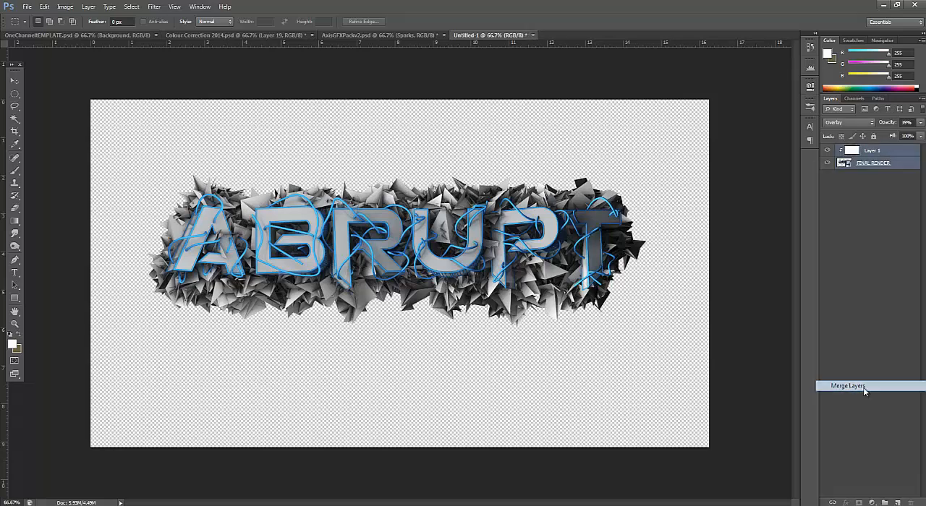
{"action": "left_click", "coordinate": [850, 195]}
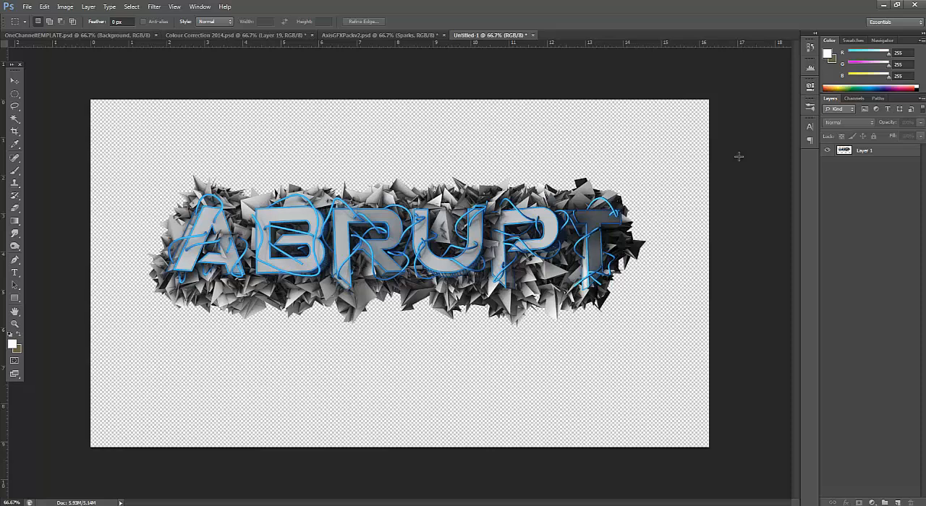
Copy the merged ABRUPT layer into the Colour Correction 2014.psd document with the Move tool
{"action": "left_click", "coordinate": [14, 80]}
{"action": "left_click", "coordinate": [430, 214]}
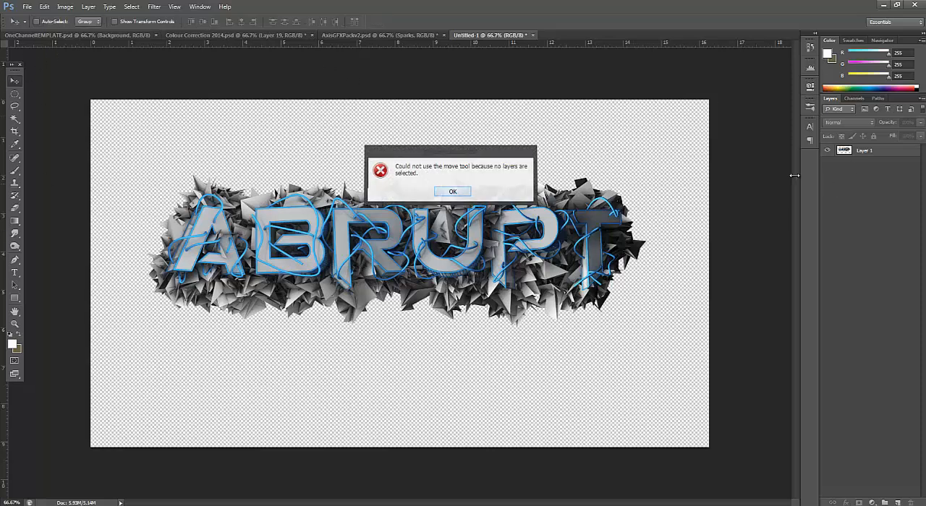
{"action": "key", "text": "Return"}
{"action": "left_click", "coordinate": [865, 151]}
{"action": "left_click_drag", "start_coordinate": [253, 152], "coordinate": [453, 253]}
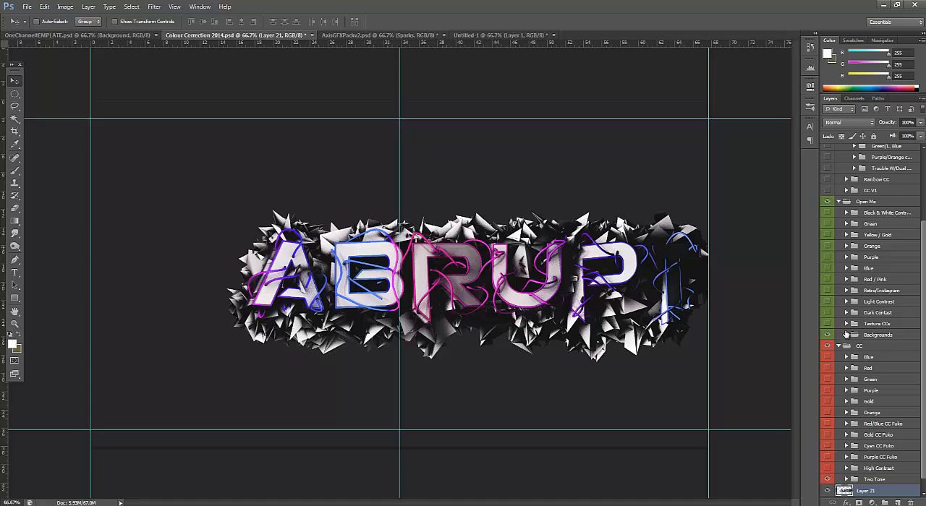
Hide the CC group and collapse the SesOHQ CC Pack, Open Me and CC groups in the layer stack
{"action": "left_click", "coordinate": [829, 347]}
{"action": "scroll", "coordinate": [824, 181], "scroll_direction": "up", "scroll_amount": 5}
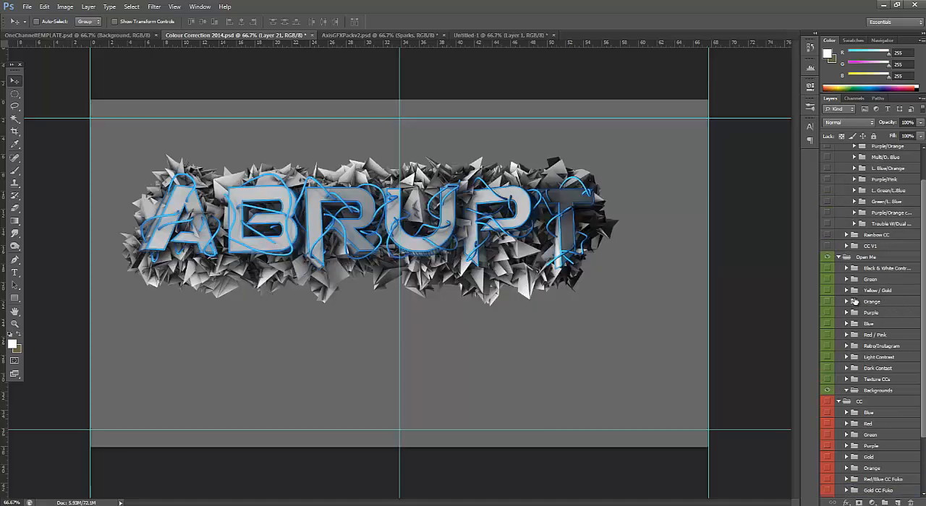
{"action": "left_click", "coordinate": [826, 150]}
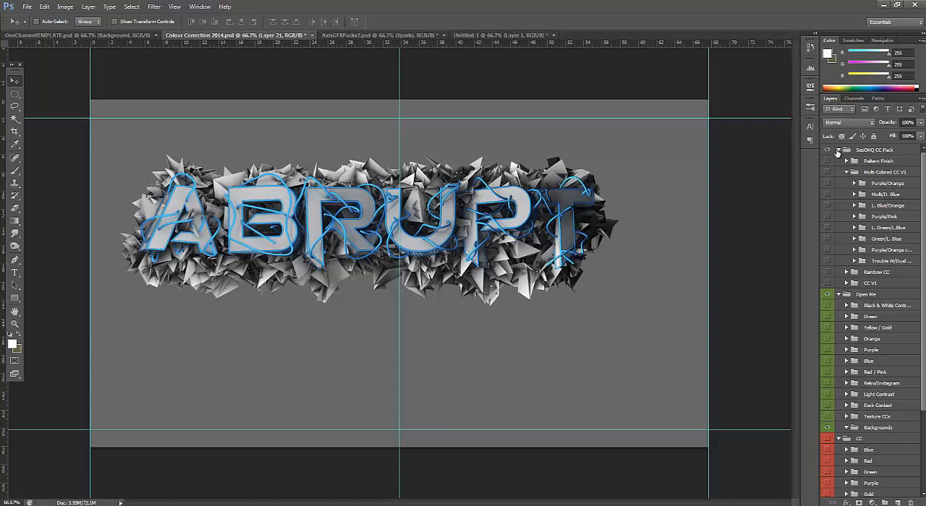
{"action": "left_click", "coordinate": [838, 151]}
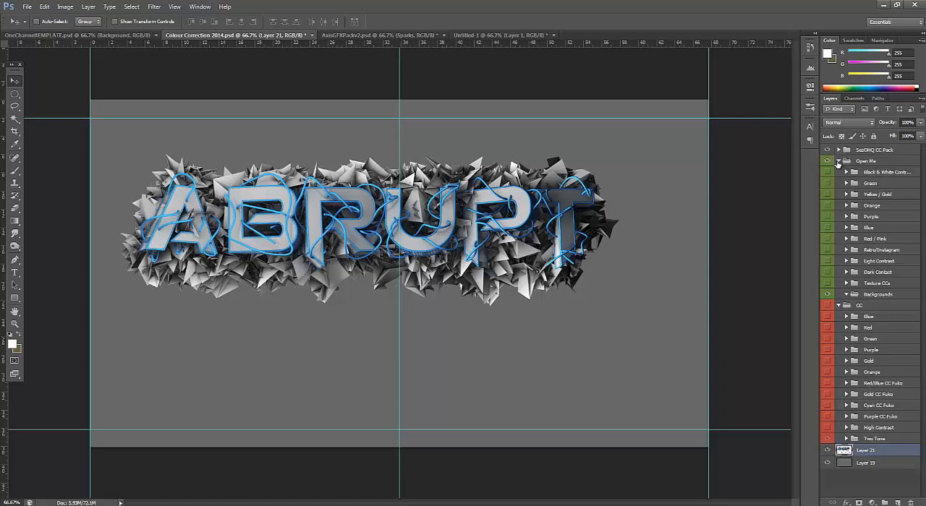
{"action": "left_click", "coordinate": [838, 151]}
{"action": "left_click", "coordinate": [839, 162]}
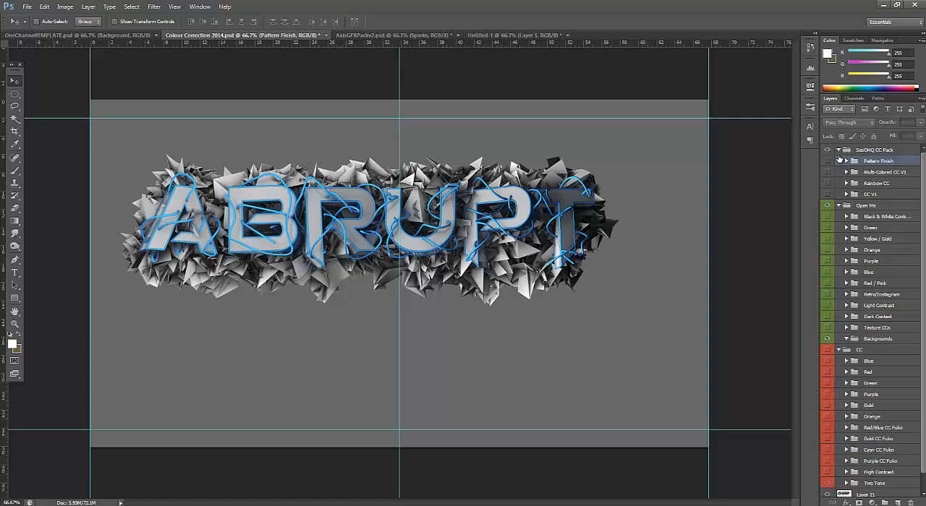
{"action": "left_click", "coordinate": [838, 150]}
{"action": "left_click", "coordinate": [838, 161]}
{"action": "left_click", "coordinate": [838, 172]}
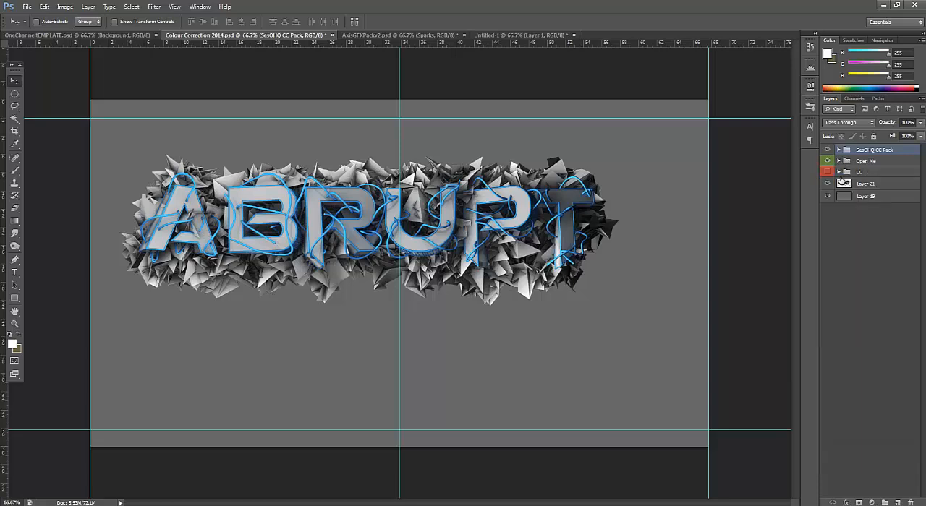
Move the ABRUPT layer down and right toward the centre of the canvas
{"action": "left_click", "coordinate": [865, 185]}
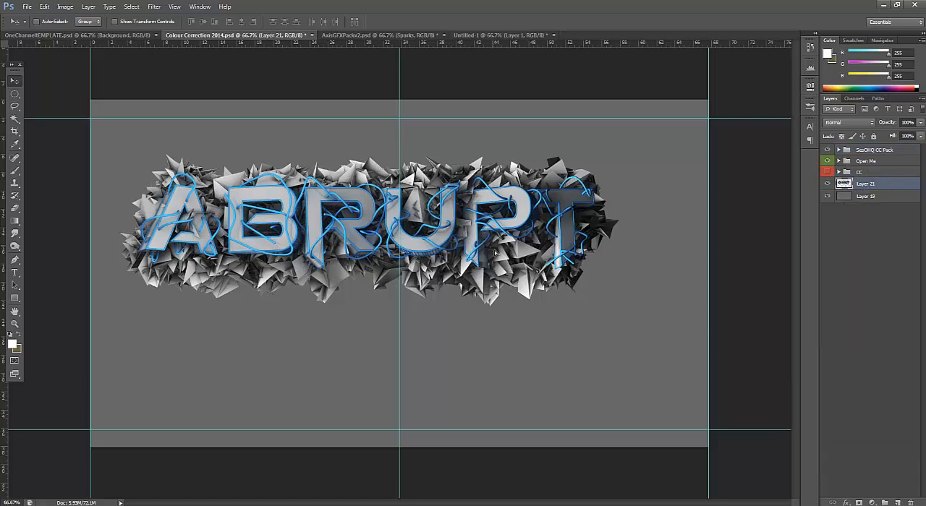
{"action": "left_click_drag", "start_coordinate": [495, 255], "coordinate": [509, 278]}
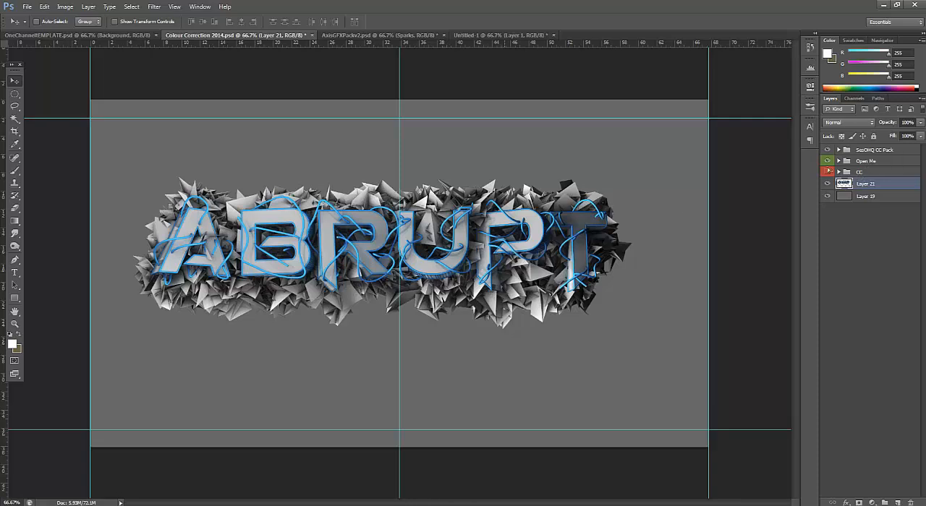
Show the CC group again and turn on the Pattern Finish group inside SesOHQ CC Pack
{"action": "left_click", "coordinate": [840, 150]}
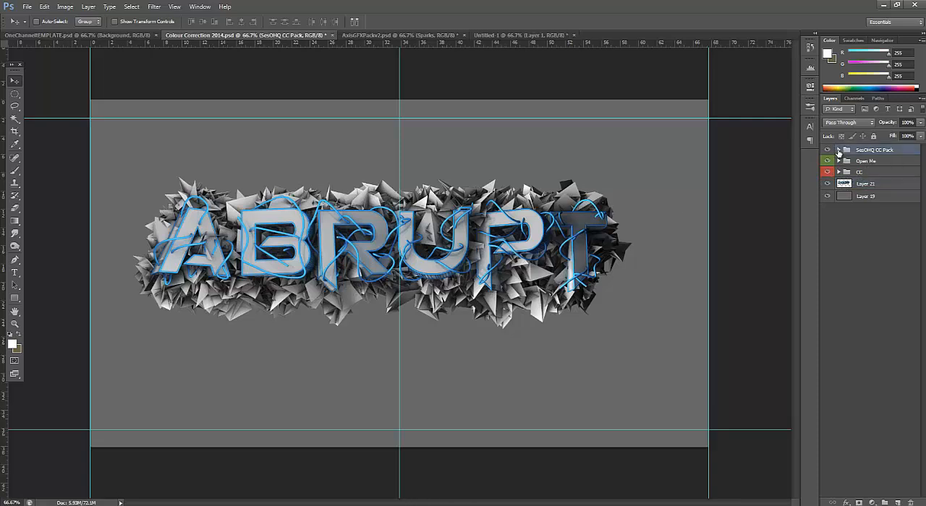
{"action": "left_click", "coordinate": [838, 150]}
{"action": "left_click", "coordinate": [828, 160]}
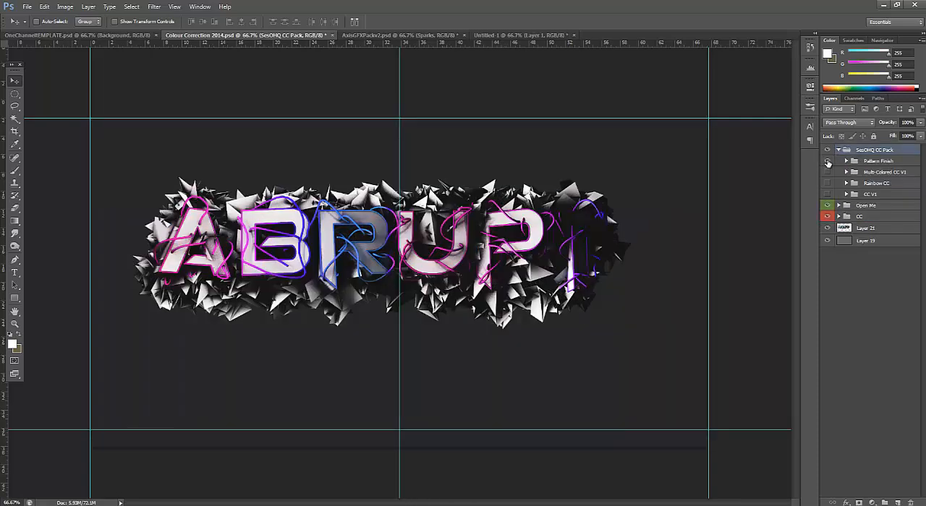
Look through the contents of the Pattern Finish, Multi-Colored CC V1 and CC V1 groups in the SesOHQ CC Pack
{"action": "left_click", "coordinate": [845, 161]}
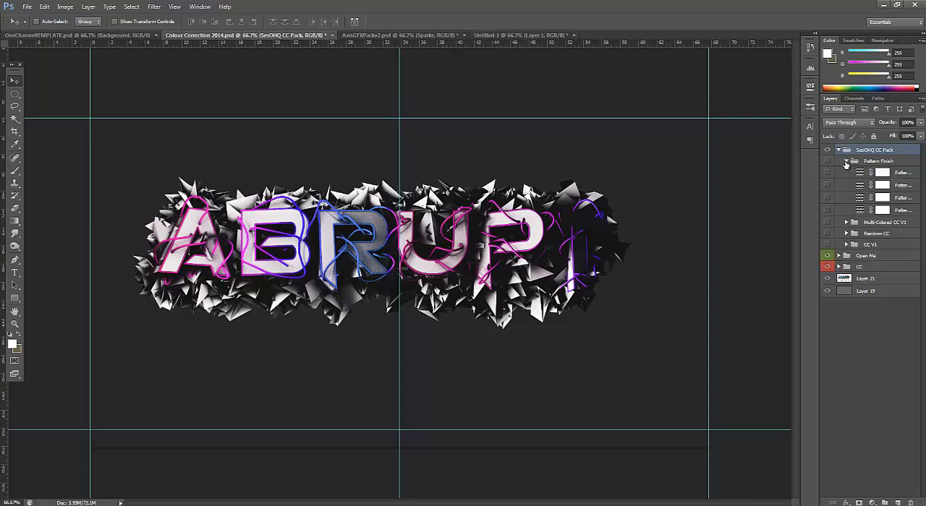
{"action": "left_click", "coordinate": [845, 163]}
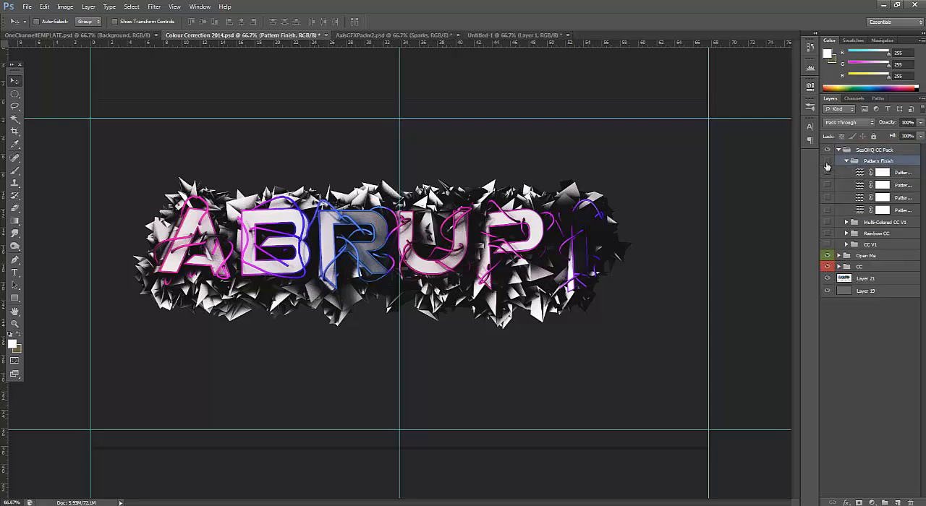
{"action": "left_click", "coordinate": [846, 223]}
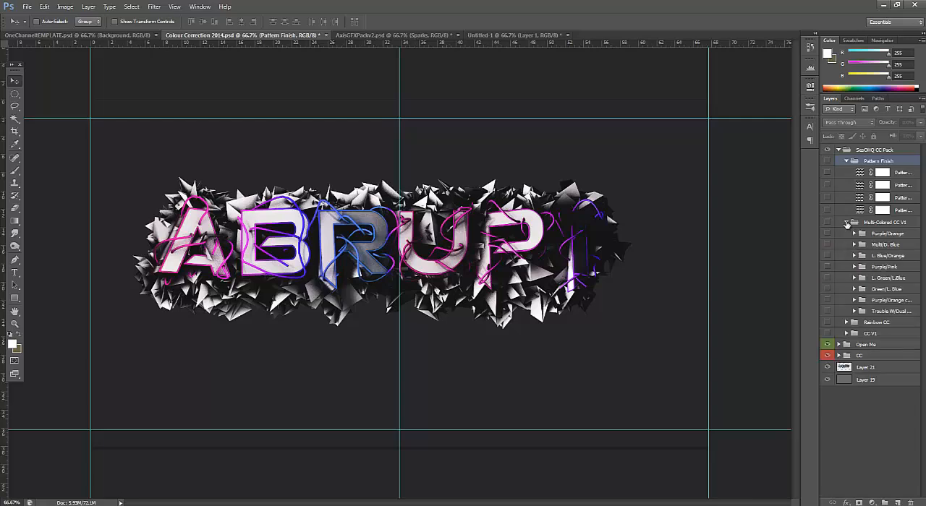
{"action": "left_click", "coordinate": [846, 223]}
{"action": "left_click", "coordinate": [848, 244]}
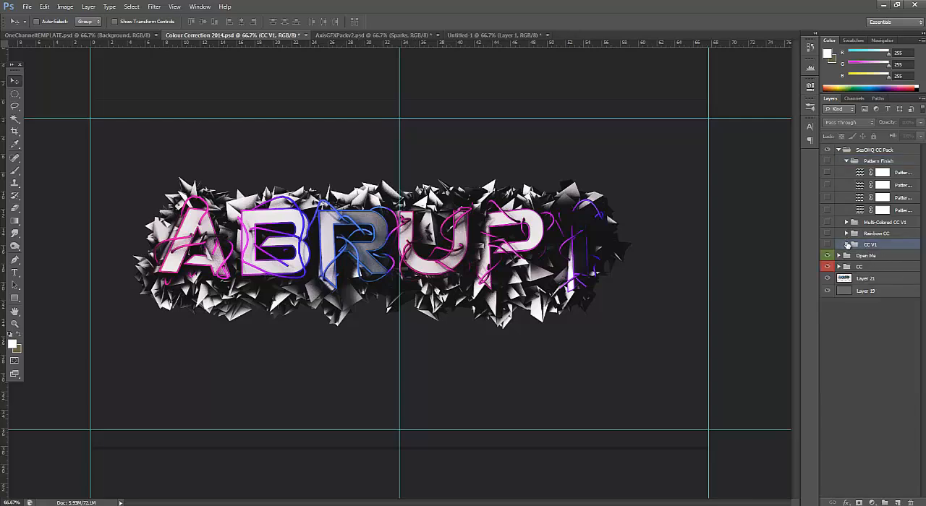
{"action": "left_click", "coordinate": [846, 244]}
{"action": "left_click", "coordinate": [846, 245]}
Hide the Open Me and CC groups and leave only Multi-Colored CC V1 expanded inside the SesOHQ CC Pack
{"action": "left_click_drag", "start_coordinate": [828, 256], "coordinate": [827, 267]}
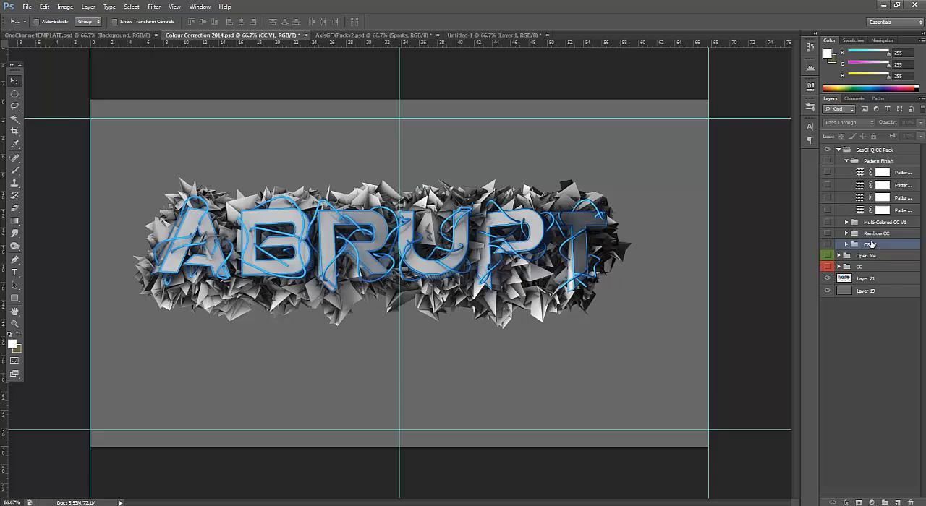
{"action": "left_click", "coordinate": [846, 161]}
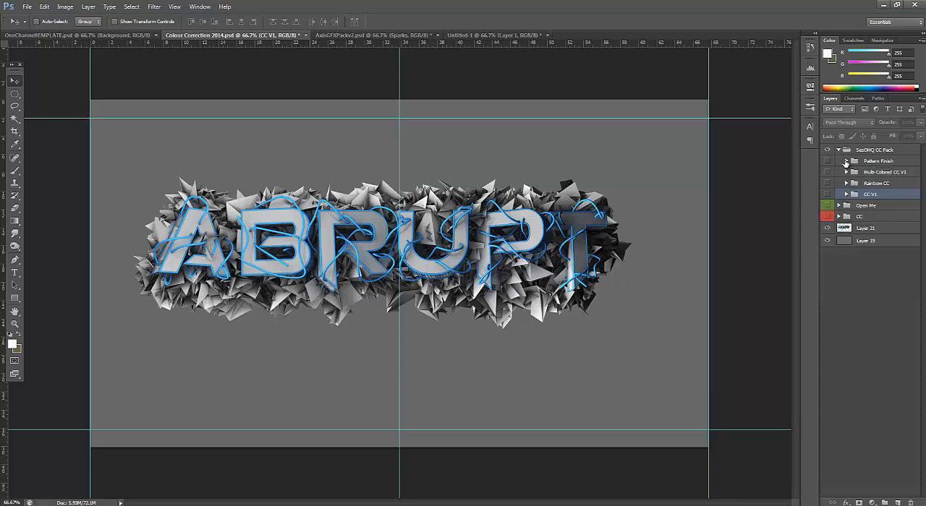
{"action": "left_click", "coordinate": [846, 172]}
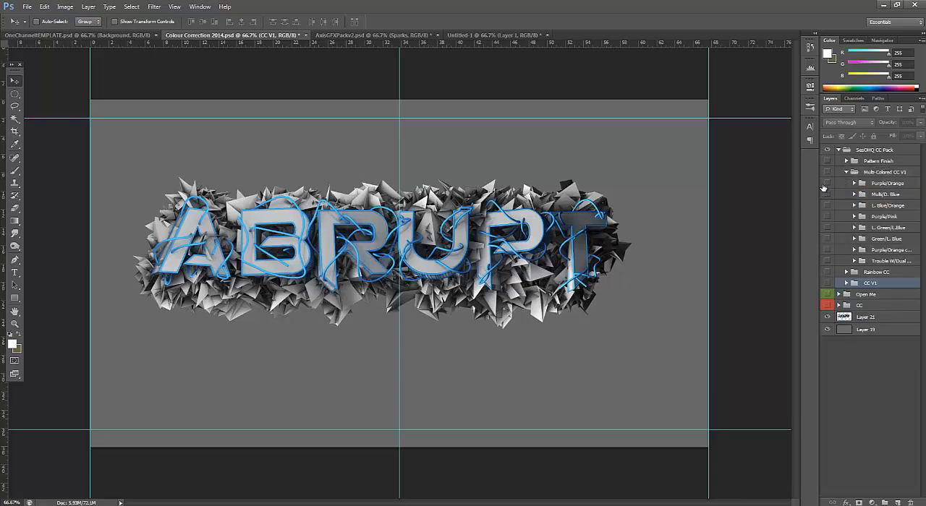
Preview the Purple/Orange, Multi/D. Blue, L. Blue/Orange, Purple/Pink and L. Green/L.Blue presets on the text one at a time
{"action": "left_click", "coordinate": [827, 185]}
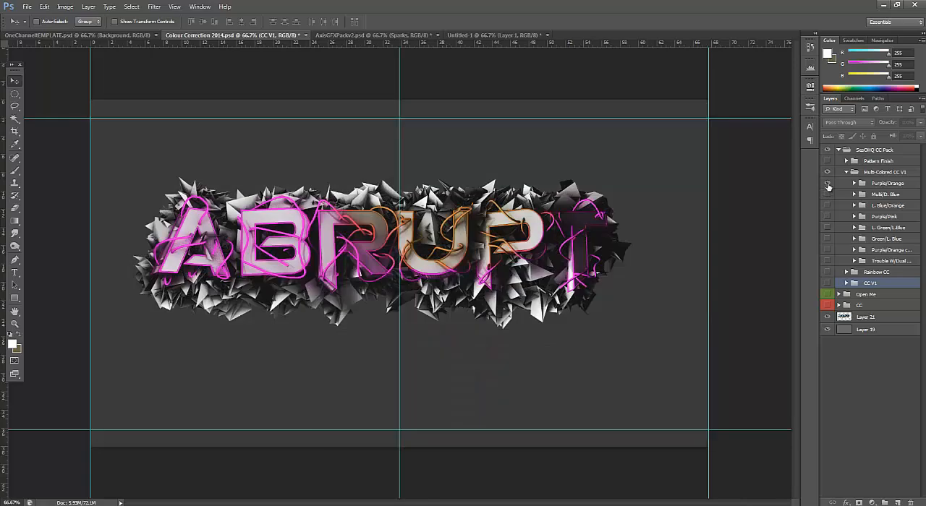
{"action": "left_click", "coordinate": [827, 195]}
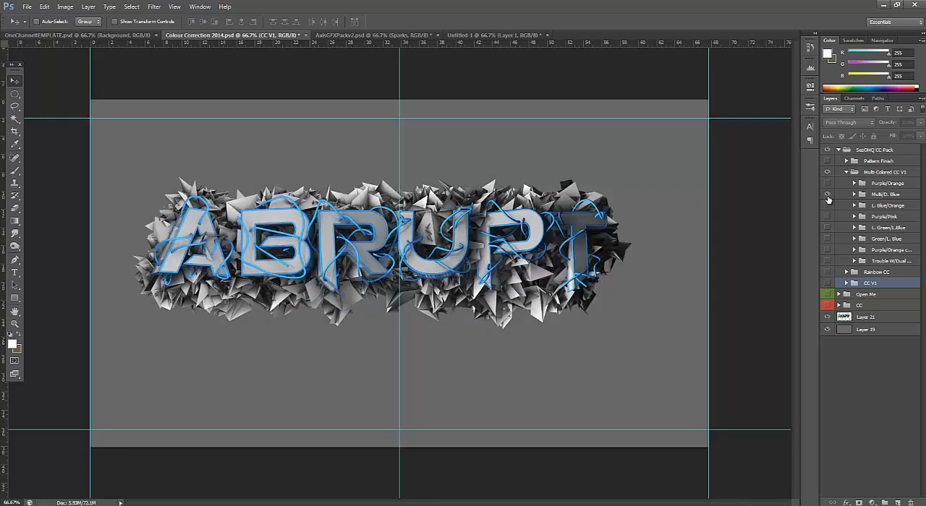
{"action": "left_click", "coordinate": [828, 196]}
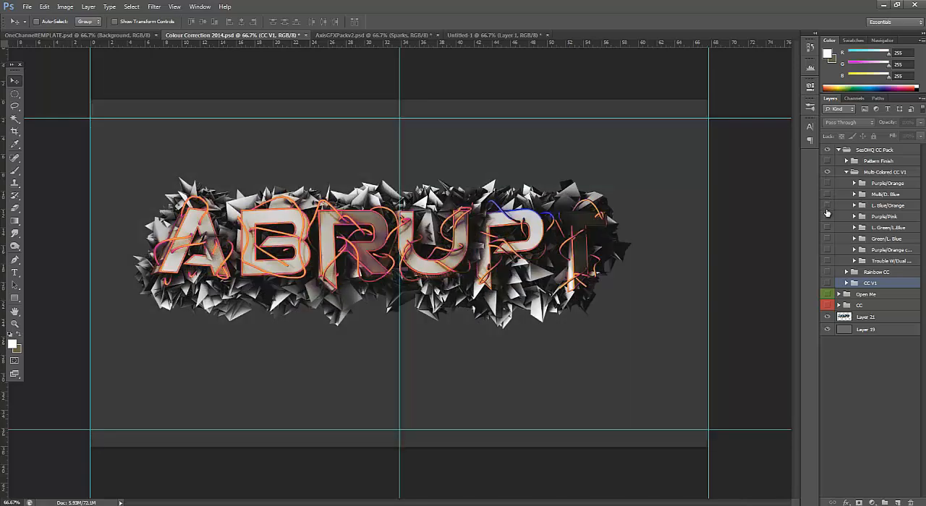
{"action": "left_click", "coordinate": [827, 207]}
{"action": "left_click", "coordinate": [827, 217]}
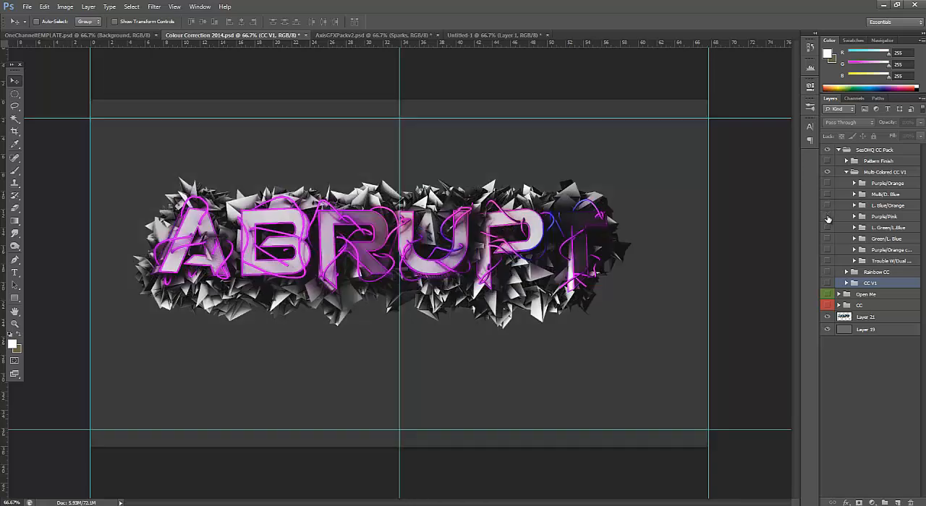
{"action": "left_click", "coordinate": [828, 228]}
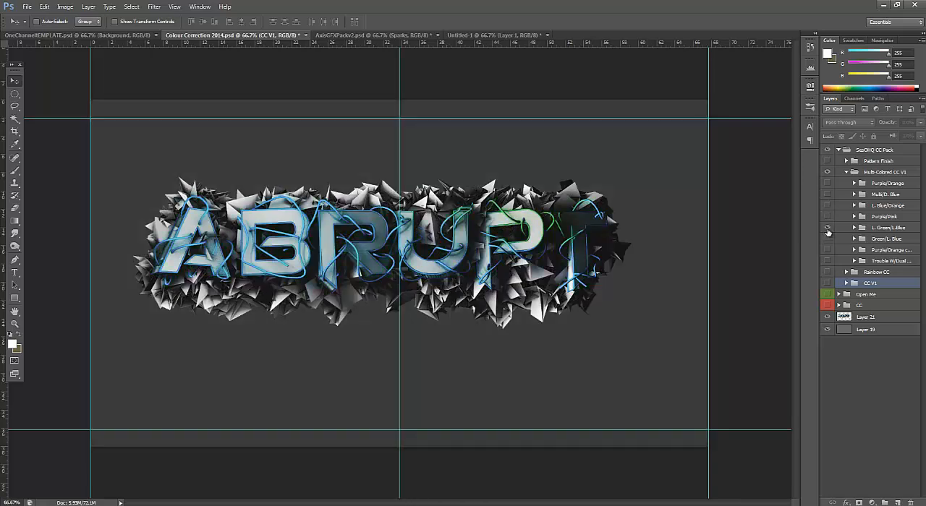
{"action": "left_click", "coordinate": [827, 229]}
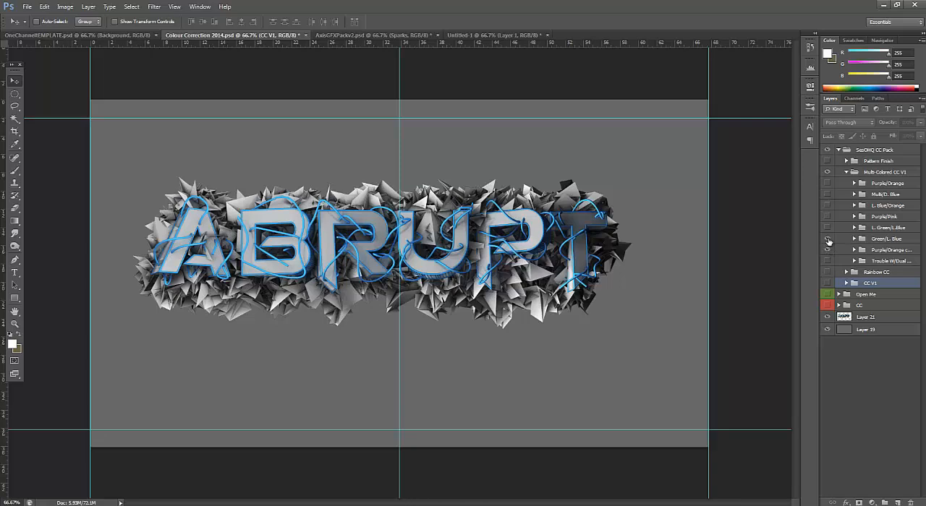
Preview the remaining Multi-Colored CC V1 presets below L. Green/L.Blue and look inside the Rainbow CC group
{"action": "left_click", "coordinate": [828, 239]}
{"action": "left_click", "coordinate": [829, 250]}
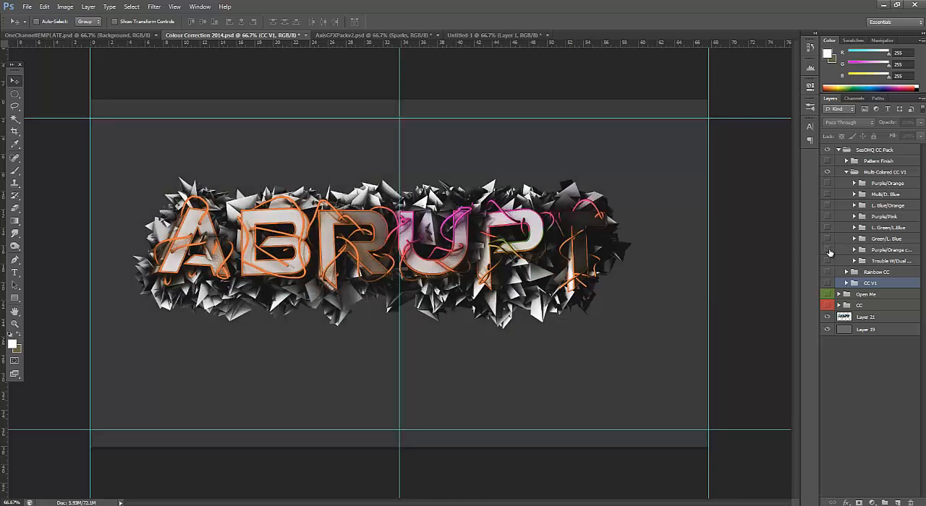
{"action": "left_click", "coordinate": [829, 251]}
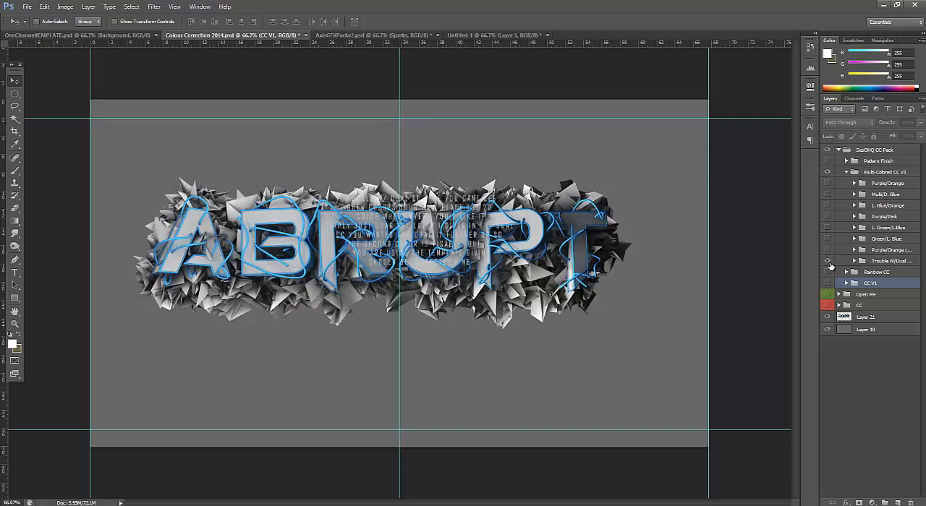
{"action": "left_click", "coordinate": [845, 273]}
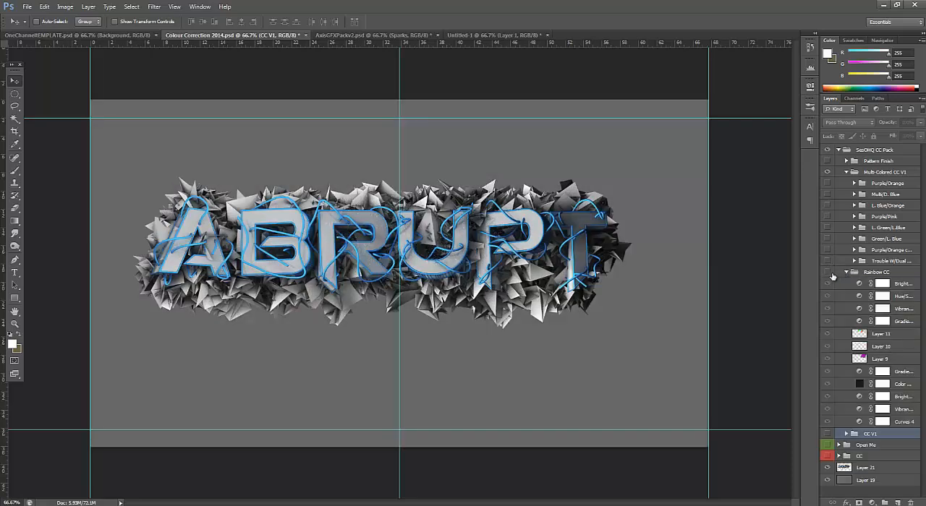
{"action": "left_click", "coordinate": [845, 273]}
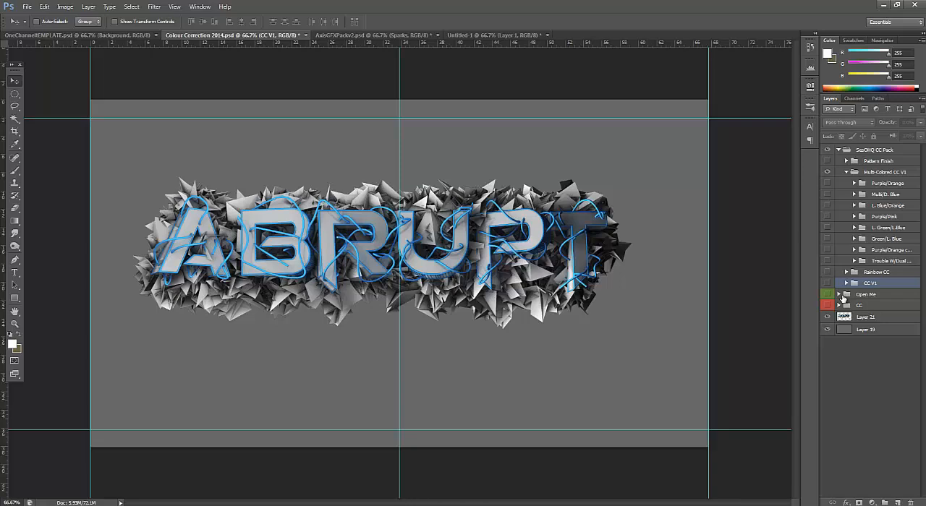
Preview presets such as Insta Green and Heavy Green from Open Me's Green group, and collapse and hide Open Me
{"action": "left_click", "coordinate": [842, 297]}
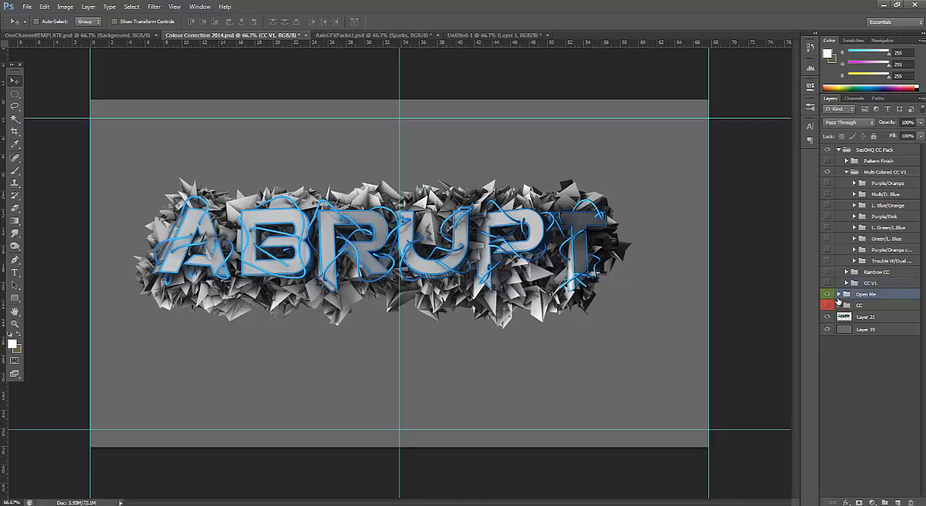
{"action": "left_click", "coordinate": [837, 294]}
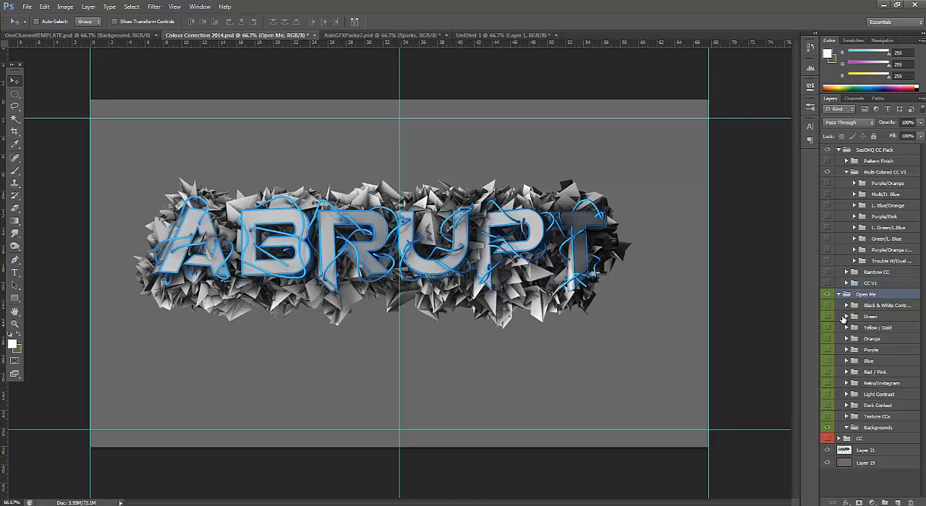
{"action": "left_click", "coordinate": [846, 319]}
{"action": "left_click", "coordinate": [828, 317]}
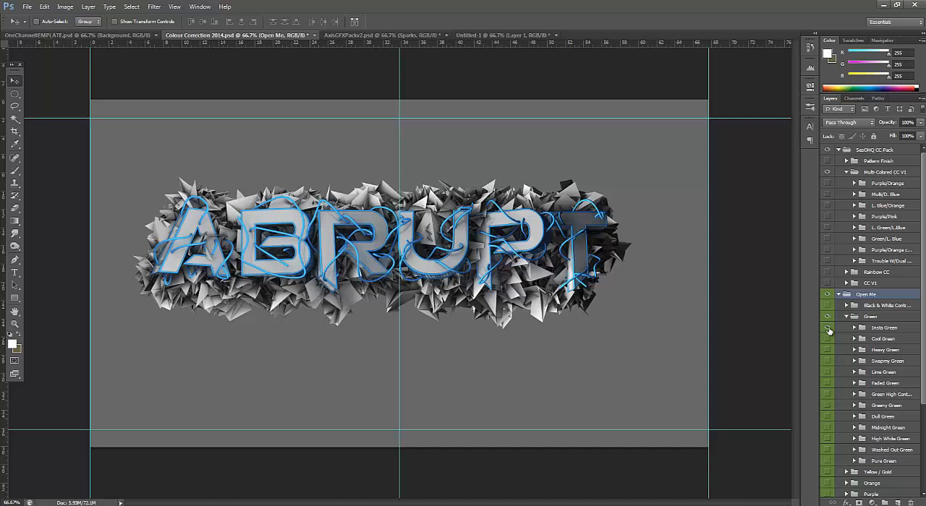
{"action": "left_click", "coordinate": [827, 327]}
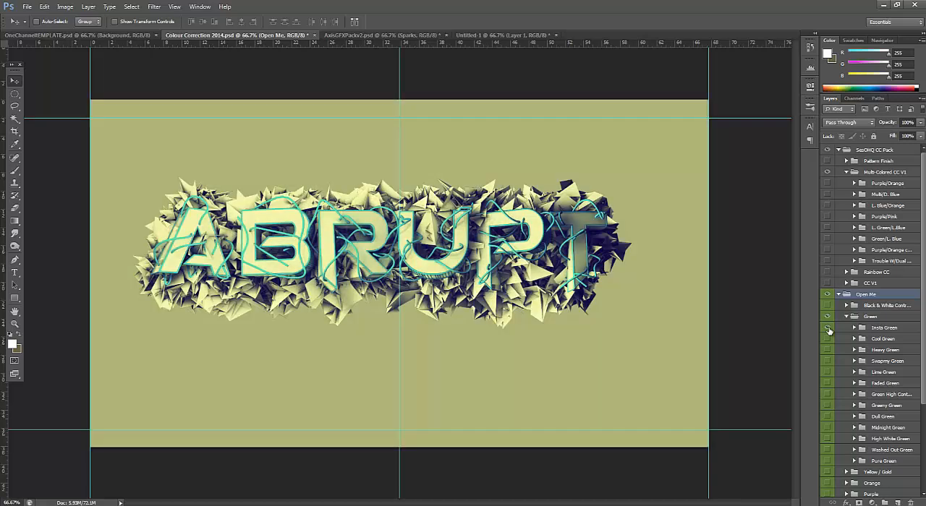
{"action": "left_click", "coordinate": [829, 351]}
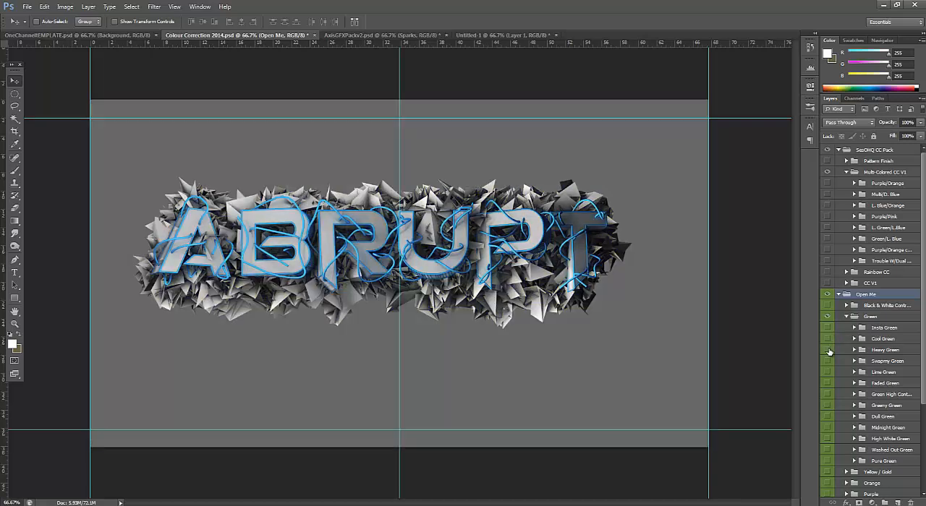
{"action": "left_click", "coordinate": [829, 350]}
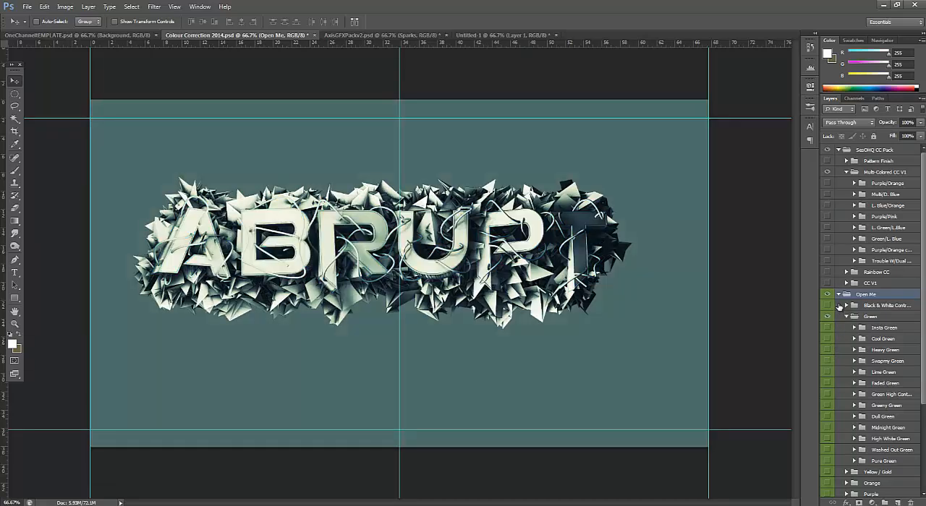
{"action": "left_click", "coordinate": [838, 294]}
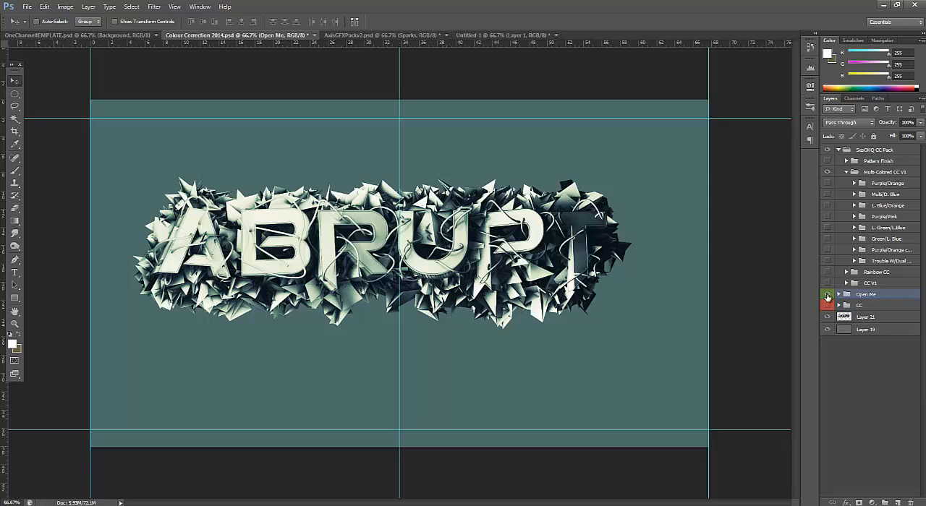
{"action": "left_click", "coordinate": [829, 296]}
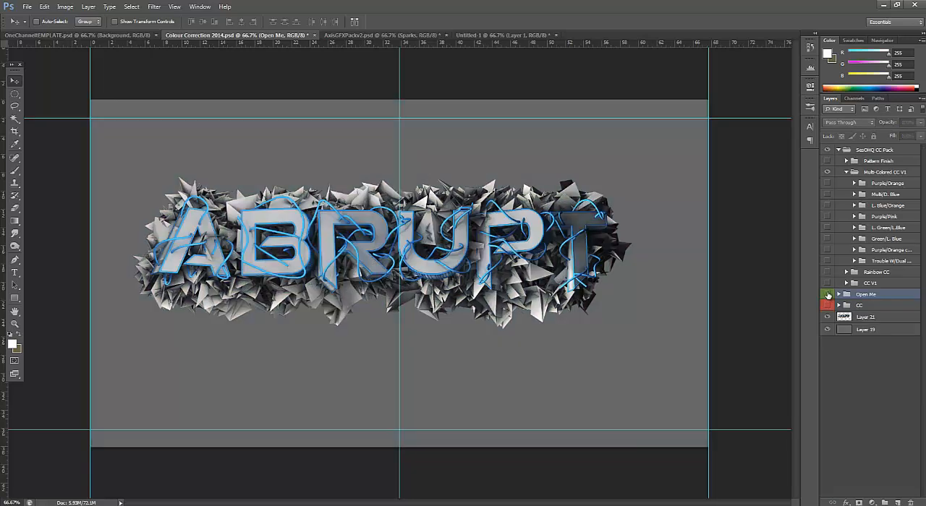
Preview the L. Blue/Orange preset once more and turn on L. Green/L.Blue instead
{"action": "left_click", "coordinate": [831, 206]}
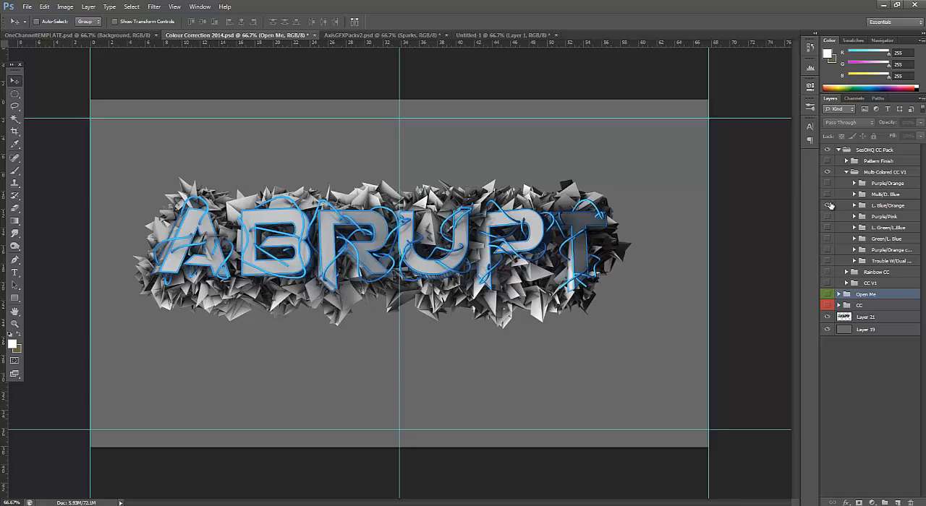
{"action": "left_click", "coordinate": [829, 206]}
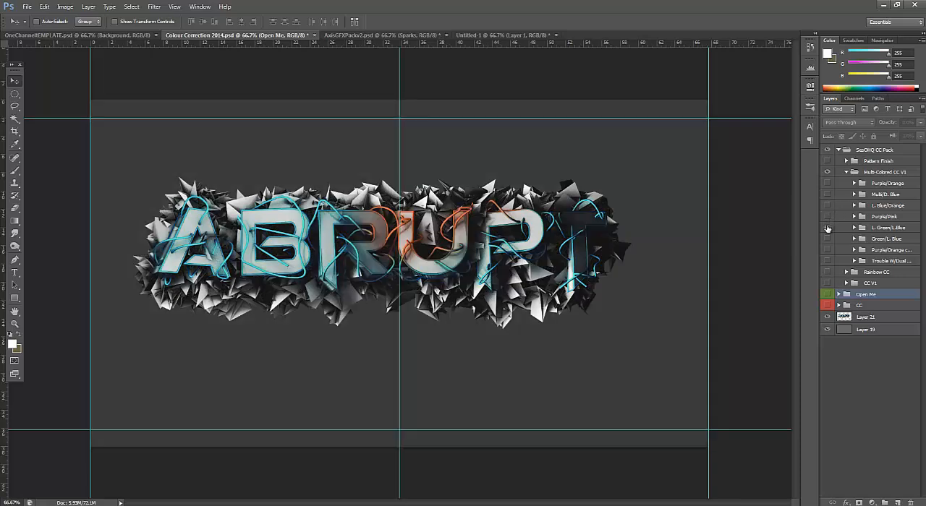
{"action": "left_click", "coordinate": [828, 228]}
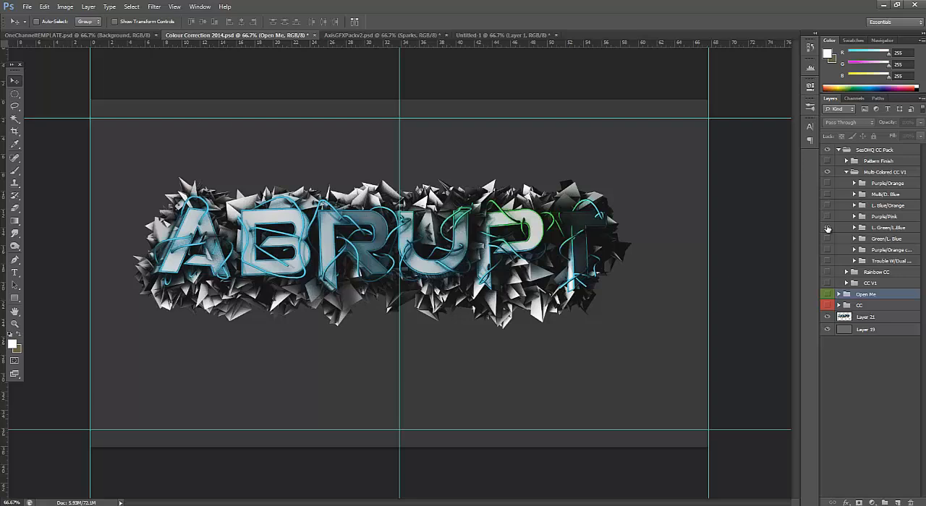
Duplicate the L. Green/L.Blue group into the Untitled-1 document
{"action": "left_click", "coordinate": [885, 228]}
{"action": "right_click", "coordinate": [886, 230]}
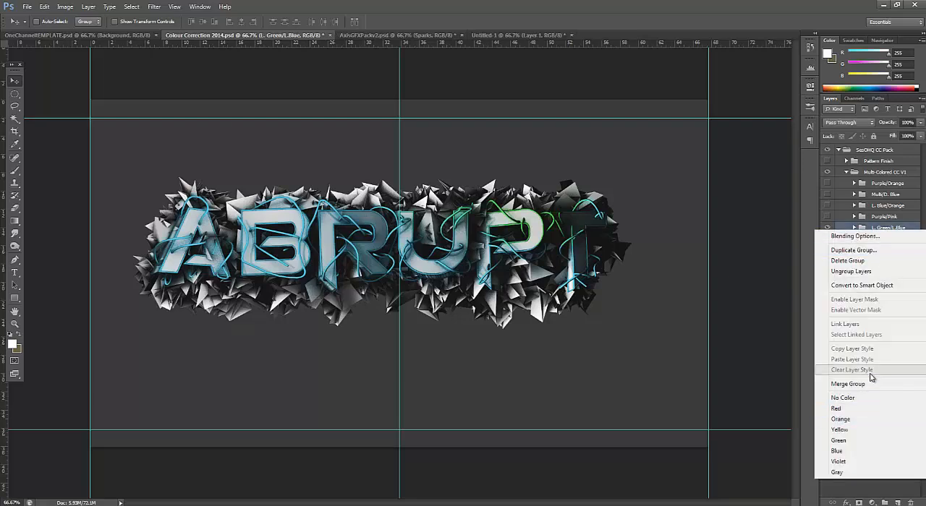
{"action": "left_click", "coordinate": [876, 253]}
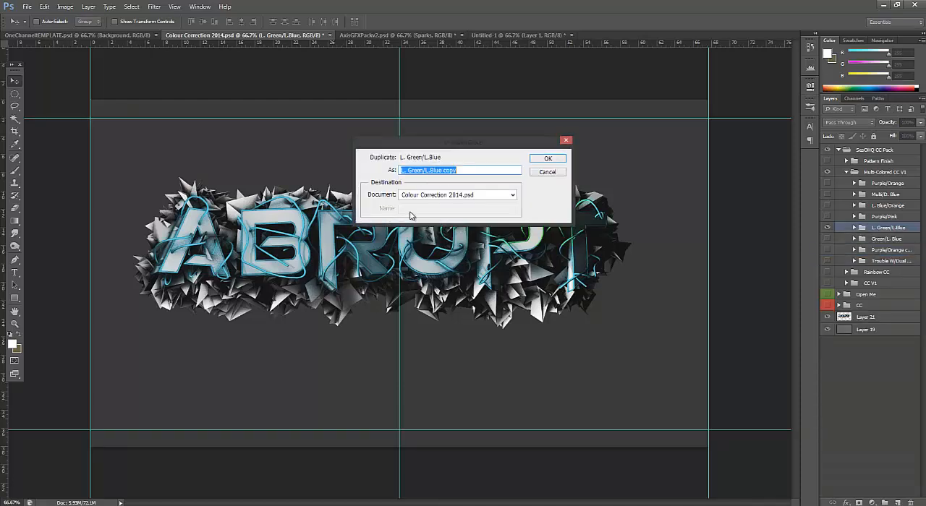
{"action": "left_click", "coordinate": [447, 197]}
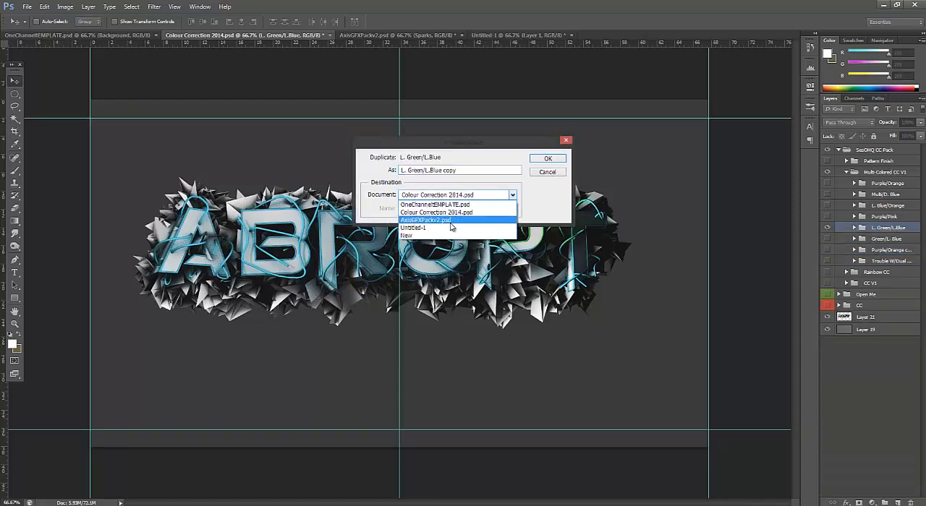
{"action": "left_click", "coordinate": [456, 227]}
{"action": "left_click", "coordinate": [547, 159]}
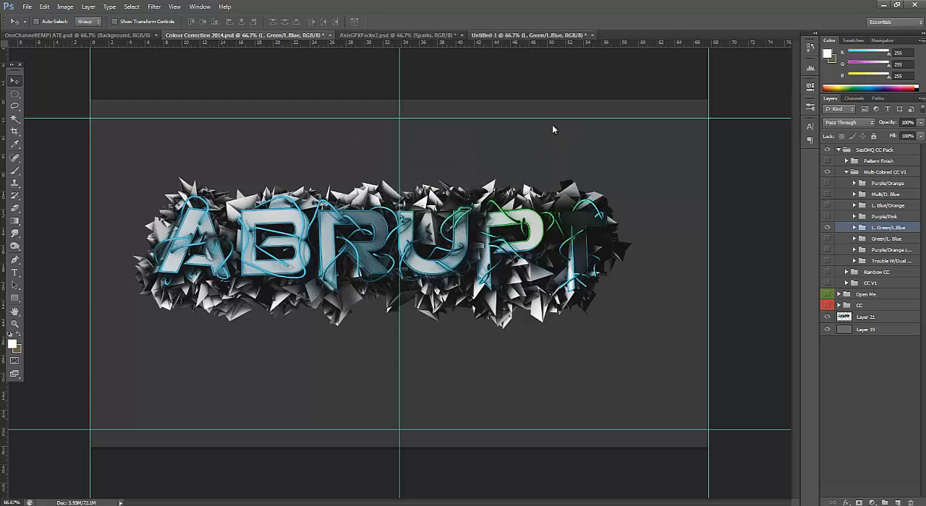
In Untitled-1, move the L. Green/L.Blue colouring down and right so its green covers the last letters of ABRUPT
{"action": "left_click", "coordinate": [532, 36]}
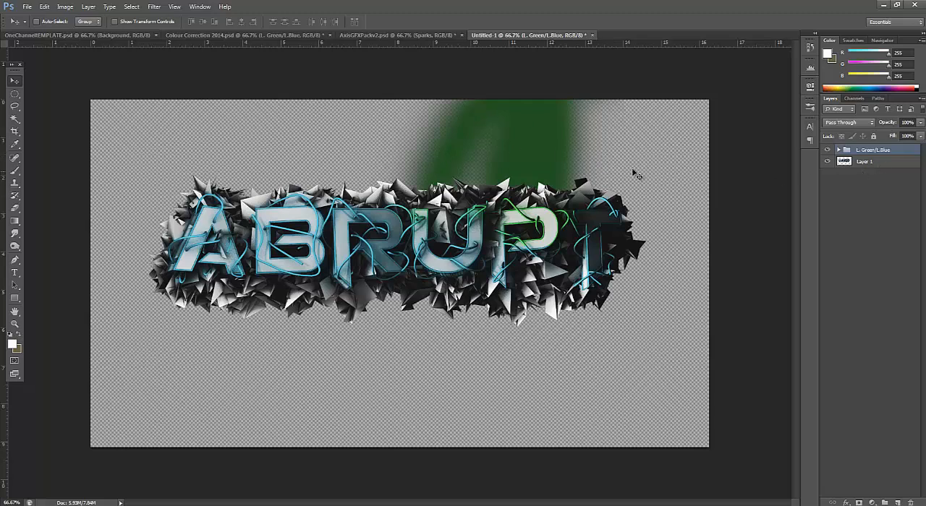
{"action": "left_click_drag", "start_coordinate": [607, 221], "coordinate": [607, 222]}
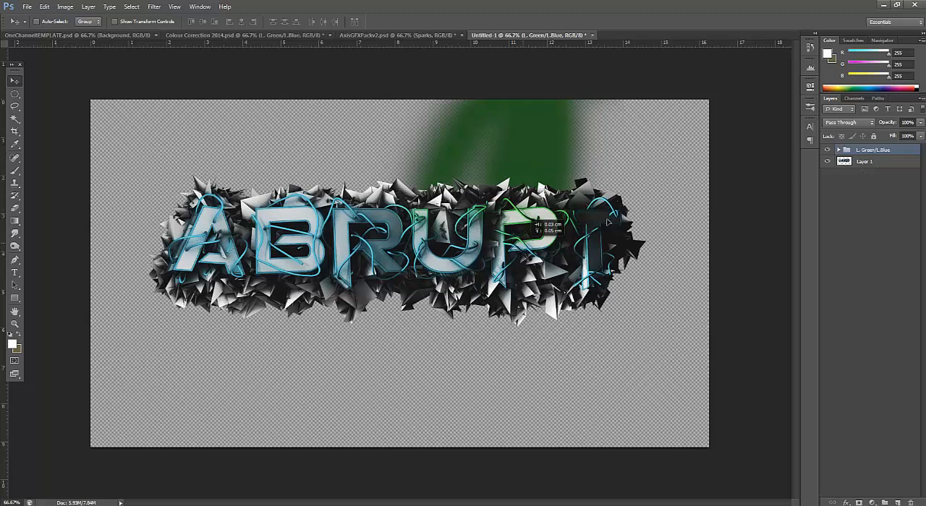
{"action": "left_click_drag", "start_coordinate": [494, 198], "coordinate": [551, 247]}
Copy the L. Green/L.Blue group and Layer 1 together from Untitled-1 into OneChannelTEMPLATE.psd
{"action": "left_click", "coordinate": [870, 194]}
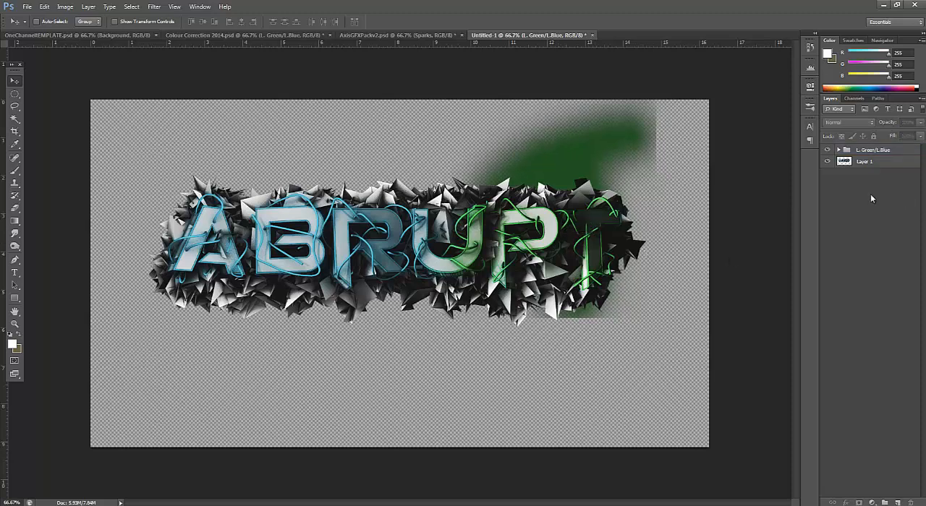
{"action": "left_click", "coordinate": [869, 166]}
{"action": "left_click", "coordinate": [873, 159], "text": "ctrl"}
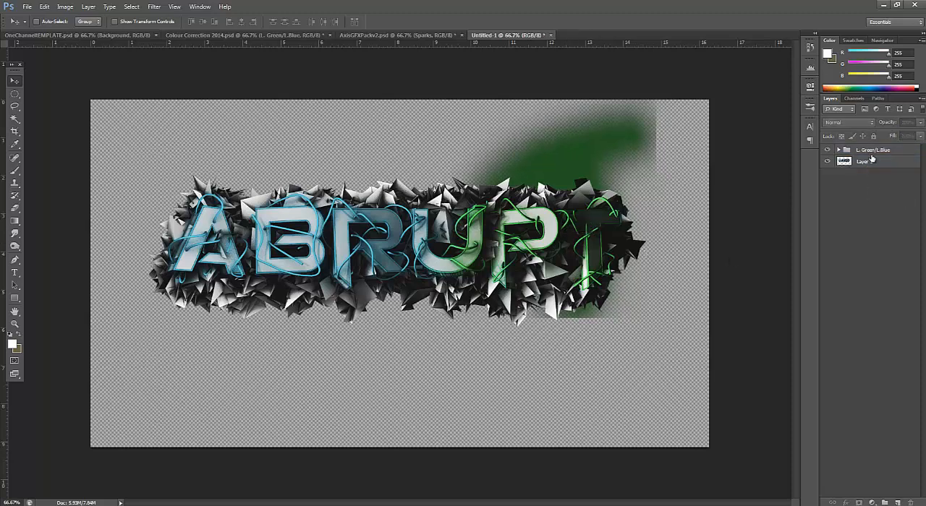
{"action": "left_click", "coordinate": [867, 163]}
{"action": "left_click", "coordinate": [862, 151], "text": "shift"}
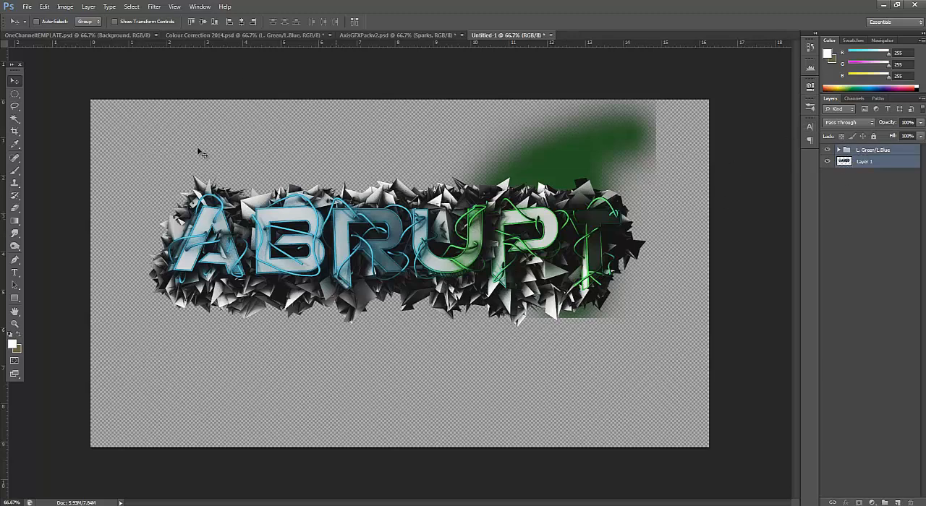
{"action": "left_click_drag", "start_coordinate": [90, 37], "coordinate": [272, 196]}
{"action": "left_click_drag", "start_coordinate": [485, 293], "coordinate": [485, 293]}
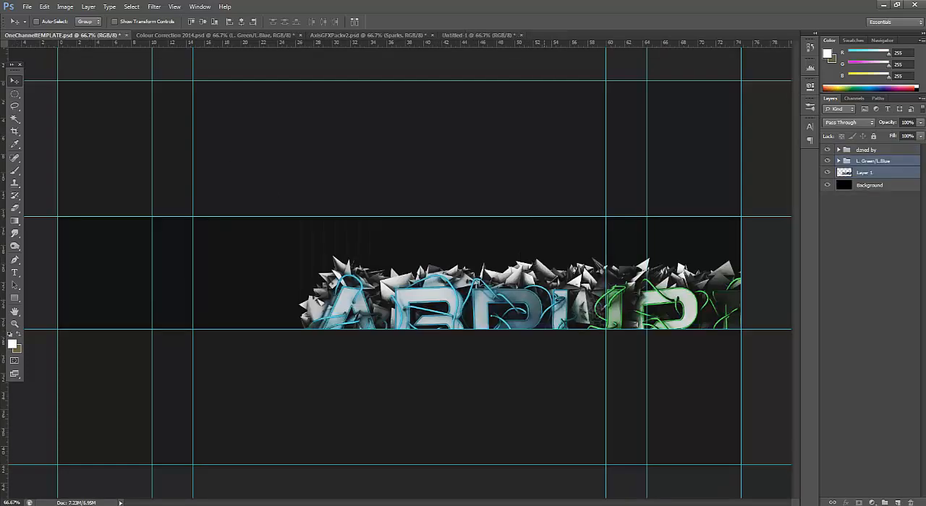
Move the copied ABRUPT text and its colouring together to the middle of the banner strip, and deselect the layers
{"action": "left_click_drag", "start_coordinate": [427, 262], "coordinate": [359, 219]}
{"action": "mouse_move", "coordinate": [412, 244]}
{"action": "left_mouse_down"}
{"action": "mouse_move", "coordinate": [424, 245]}
{"action": "mouse_move", "coordinate": [414, 246]}
{"action": "left_mouse_up"}
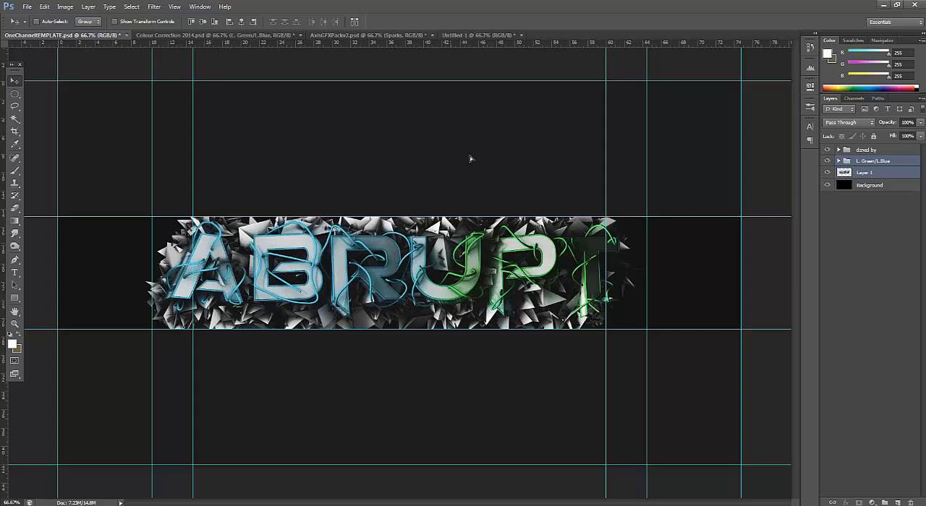
{"action": "left_click_drag", "start_coordinate": [471, 159], "coordinate": [478, 156]}
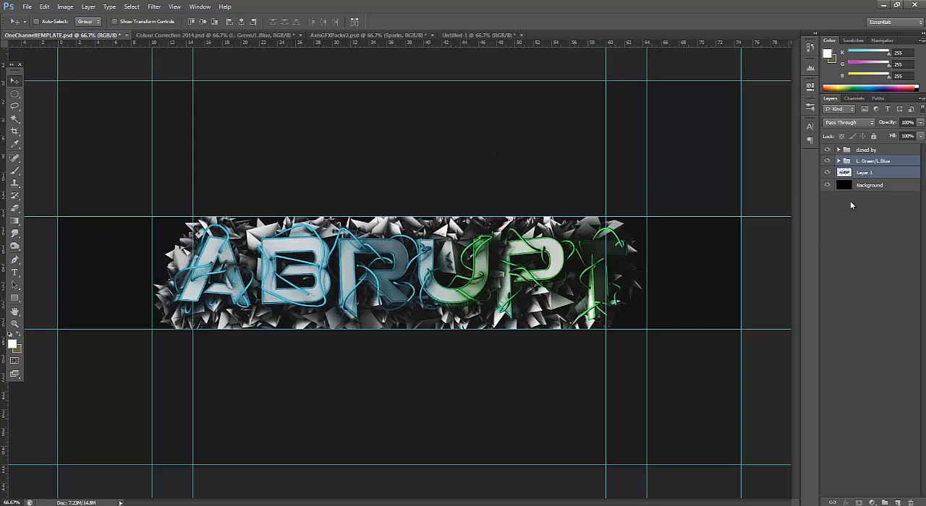
{"action": "left_click", "coordinate": [865, 213]}
{"action": "left_click", "coordinate": [498, 247]}
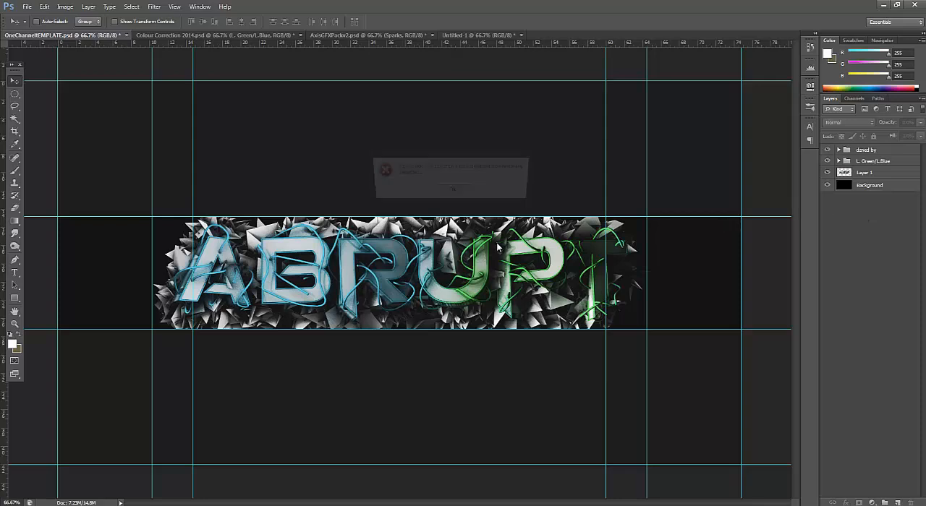
{"action": "left_click", "coordinate": [455, 187]}
Scale Layer 1 down slightly so the ABRUPT text fits the banner strip, and re-centre it between the inner guides
{"action": "left_click", "coordinate": [867, 173]}
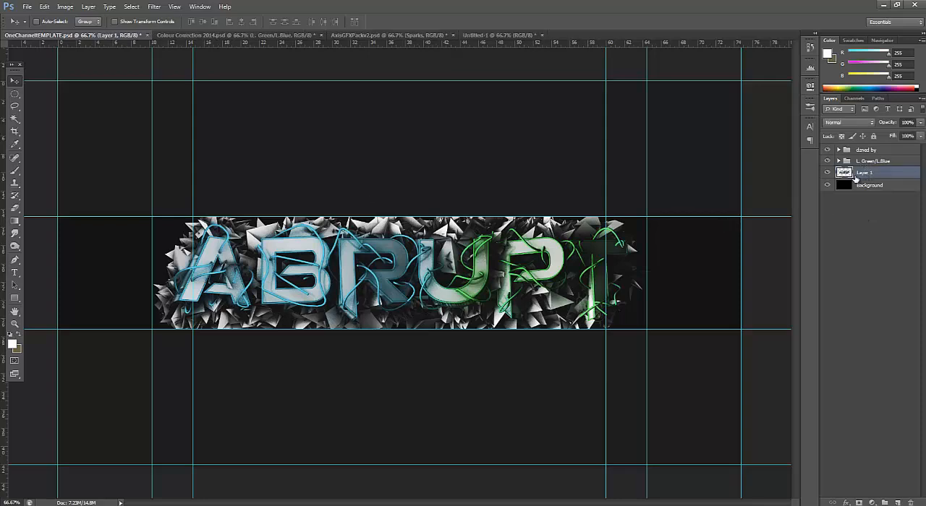
{"action": "key", "text": "ctrl+t"}
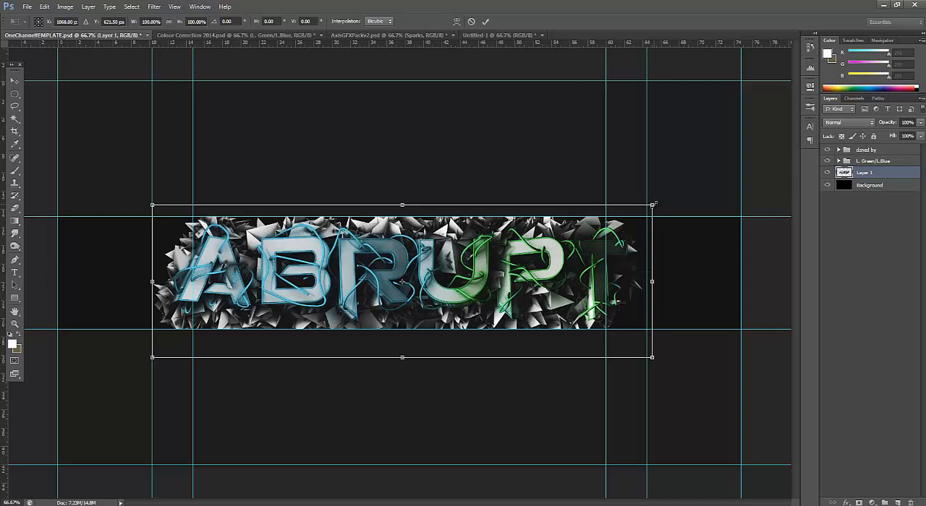
{"action": "left_click_drag", "start_coordinate": [652, 206], "coordinate": [617, 227]}
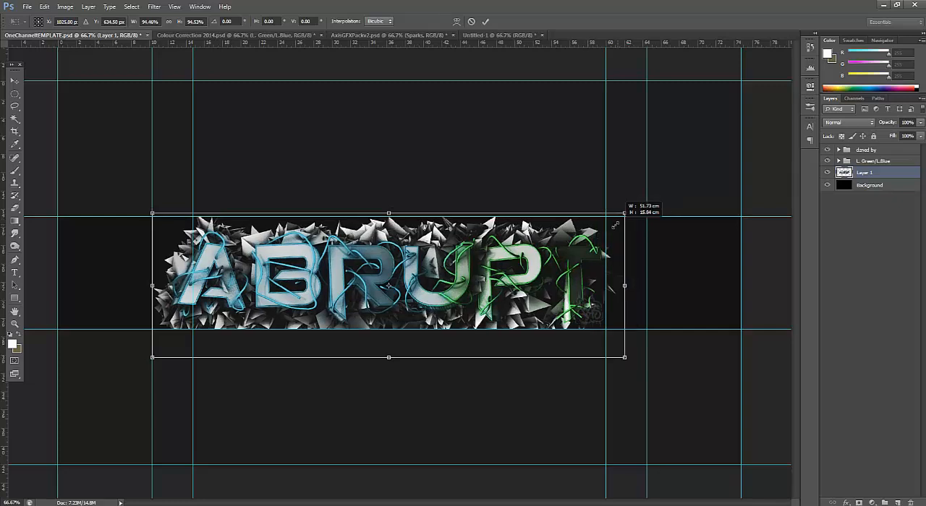
{"action": "key", "text": "Return"}
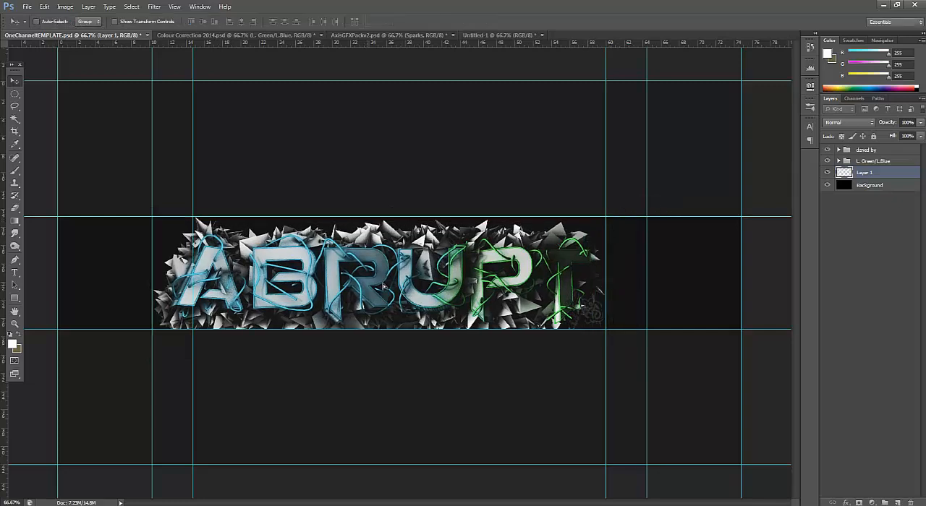
{"action": "mouse_move", "coordinate": [383, 287]}
{"action": "left_mouse_down"}
{"action": "mouse_move", "coordinate": [394, 287]}
{"action": "mouse_move", "coordinate": [383, 273]}
{"action": "left_mouse_up"}
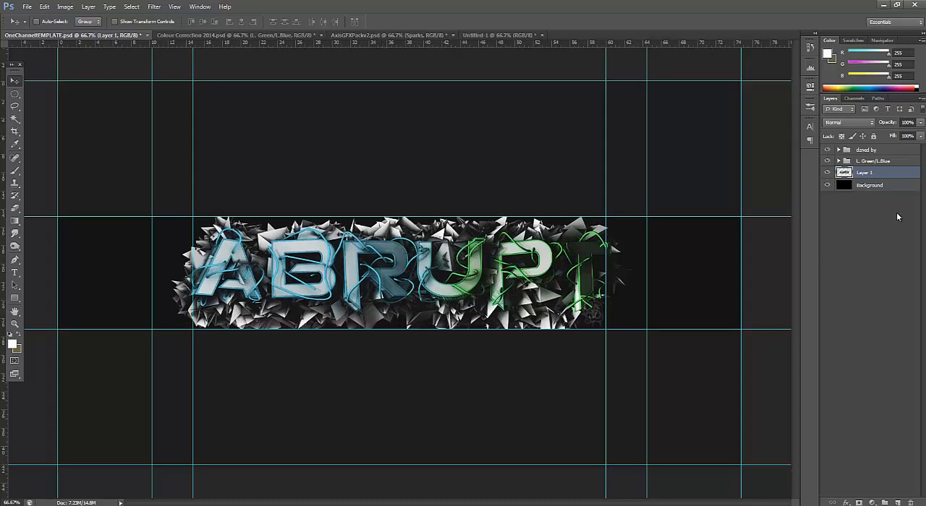
Duplicate the ABRUPT layer, Layer 1, twice
{"action": "left_click", "coordinate": [865, 178], "text": "ctrl"}
{"action": "left_click", "coordinate": [866, 178]}
{"action": "key", "text": "ctrl+j"}
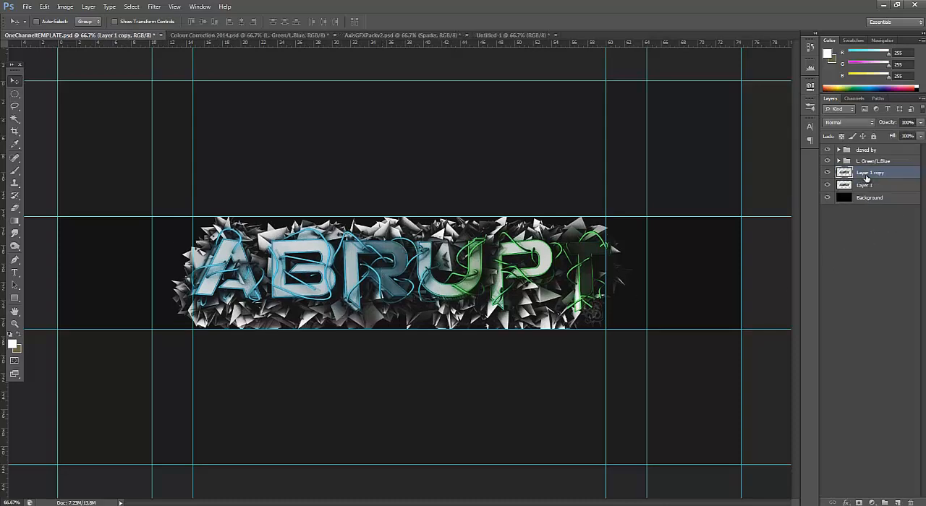
{"action": "key", "text": "ctrl+j"}
Reduce the opacity of Layer 1 and Layer 1 copy to 39%
{"action": "left_click", "coordinate": [875, 196]}
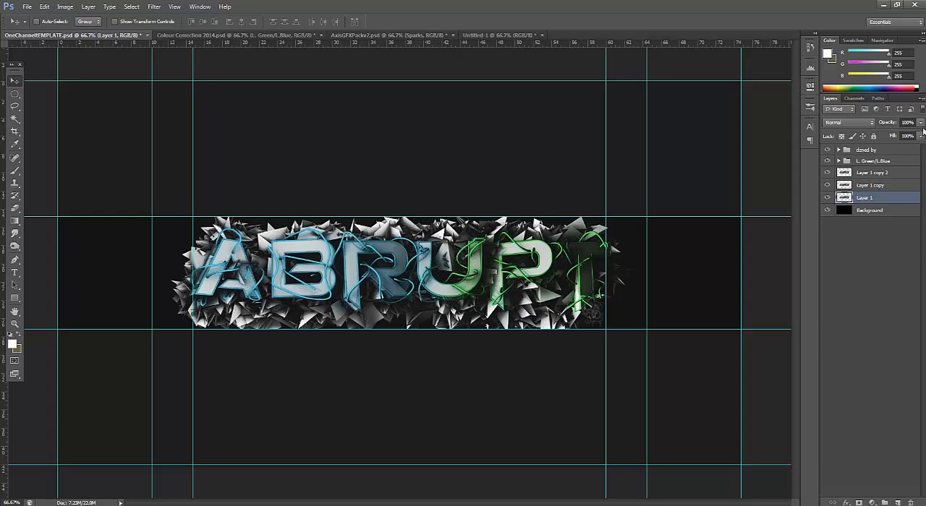
{"action": "left_click_drag", "start_coordinate": [920, 123], "coordinate": [897, 137]}
{"action": "left_click", "coordinate": [876, 185]}
{"action": "left_click_drag", "start_coordinate": [919, 125], "coordinate": [883, 144]}
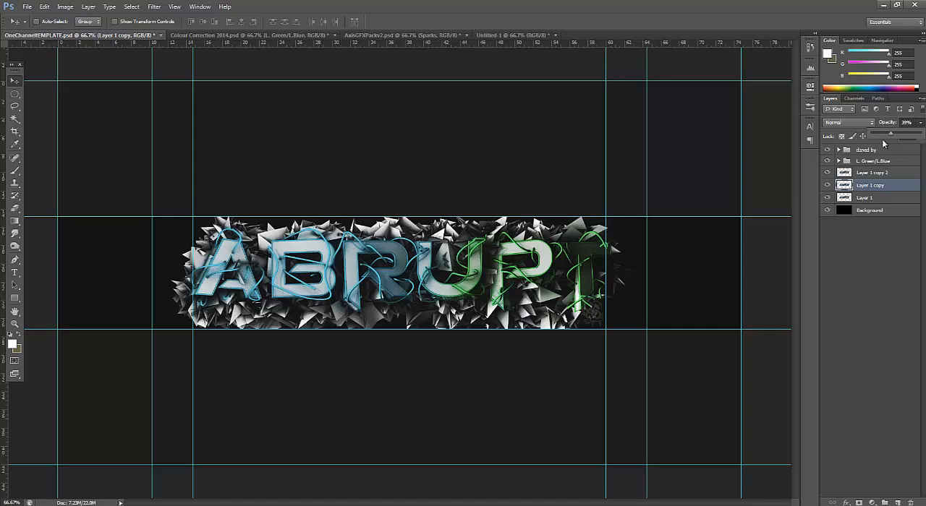
Offset the faded Layer 1 to the left and the faded Layer 1 copy to the right, behind the main ABRUPT text
{"action": "left_click", "coordinate": [840, 199]}
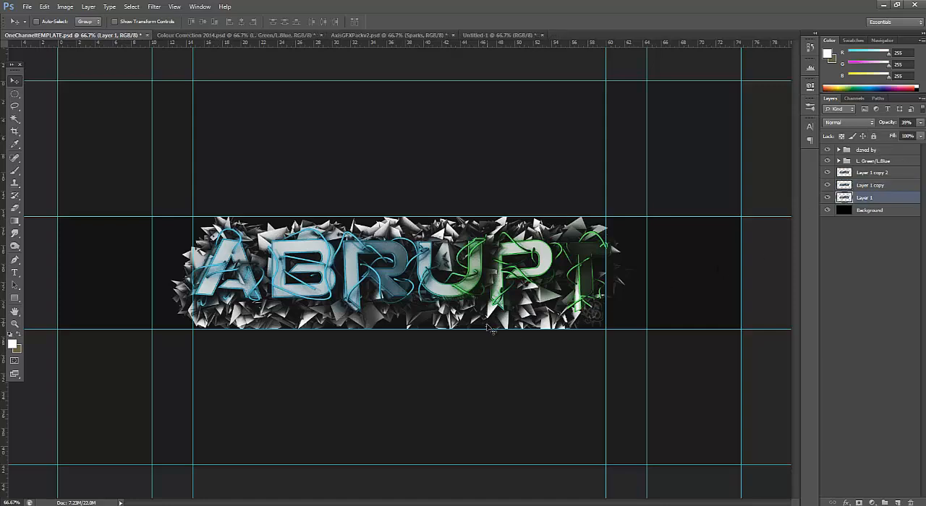
{"action": "left_click_drag", "start_coordinate": [443, 297], "coordinate": [391, 295]}
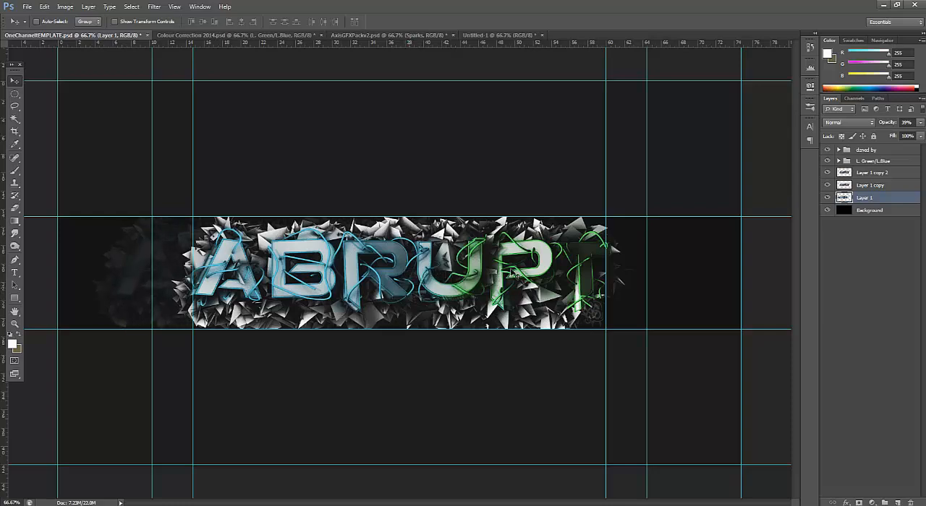
{"action": "left_click", "coordinate": [900, 185]}
{"action": "left_click_drag", "start_coordinate": [448, 278], "coordinate": [536, 281]}
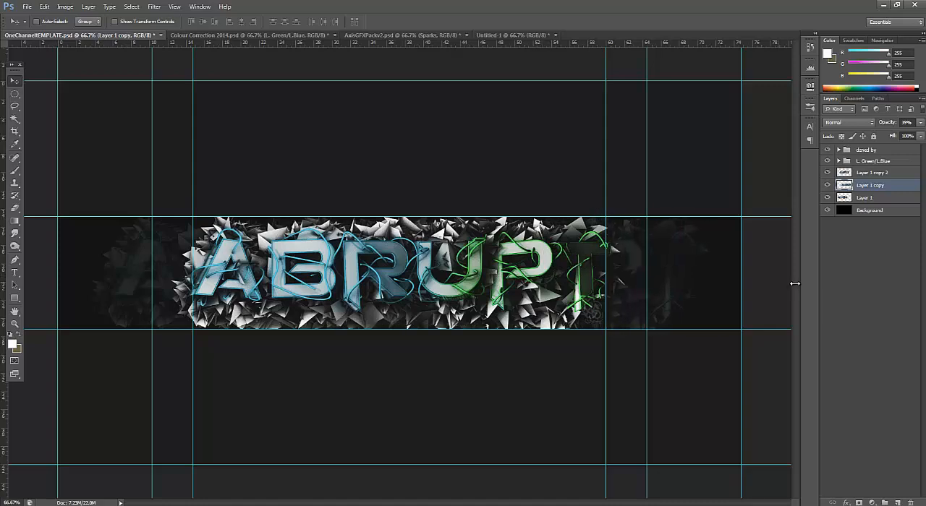
Add a new layer at the top of the stack and set up a soft round brush of about 2600 px with 0% hardness
{"action": "left_click", "coordinate": [881, 259]}
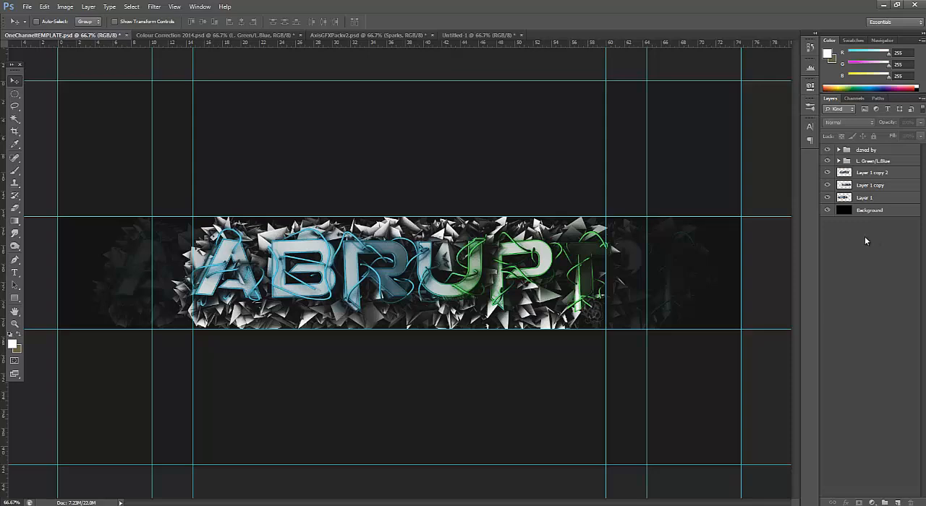
{"action": "left_click", "coordinate": [897, 502]}
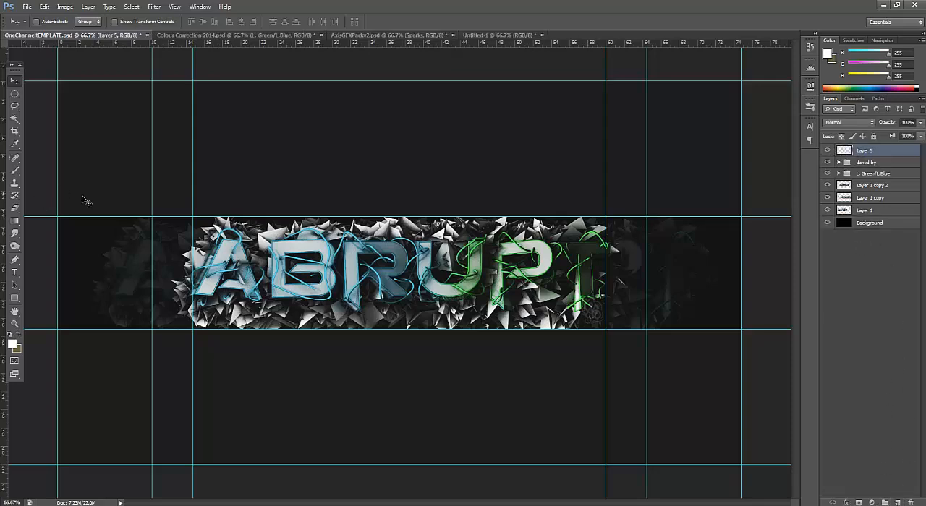
{"action": "key", "text": "ctrl+minus"}
{"action": "key", "text": "ctrl+minus"}
{"action": "key", "text": "ctrl+minus"}
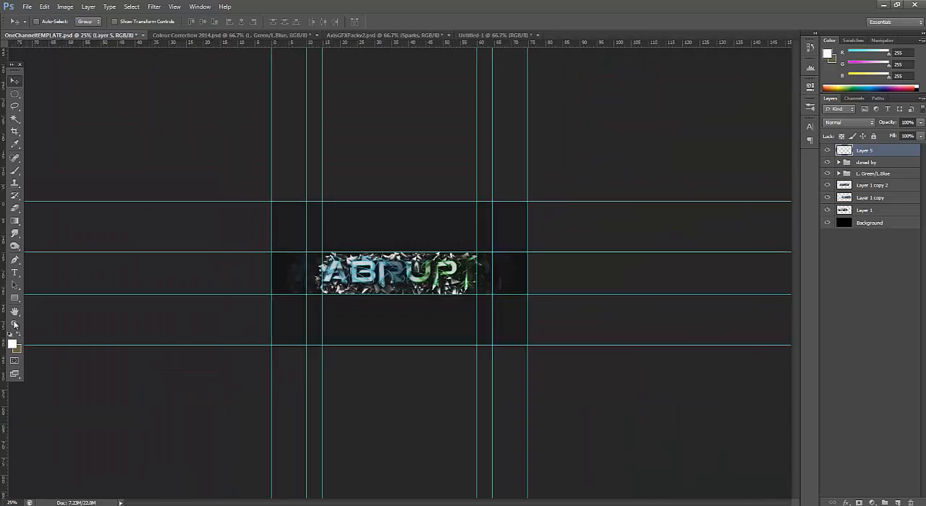
{"action": "left_click", "coordinate": [14, 173]}
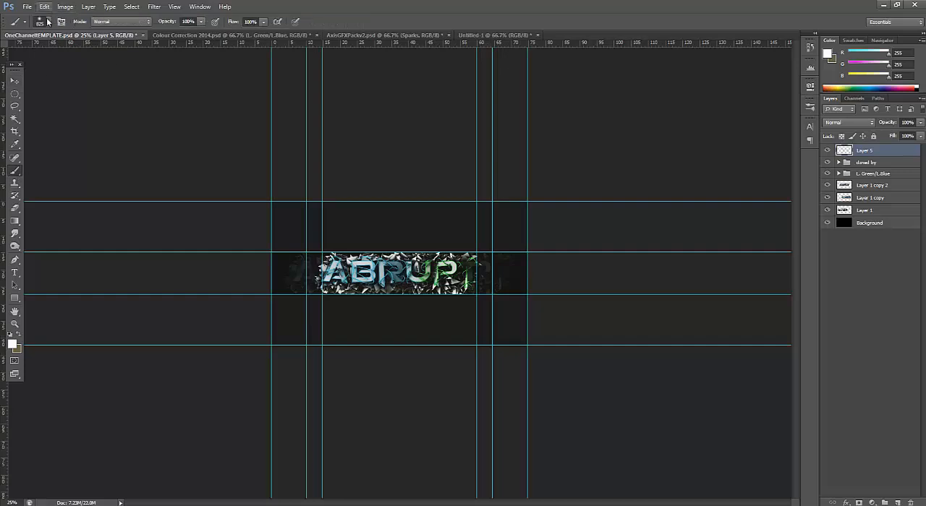
{"action": "left_click", "coordinate": [48, 22]}
{"action": "left_click", "coordinate": [82, 97]}
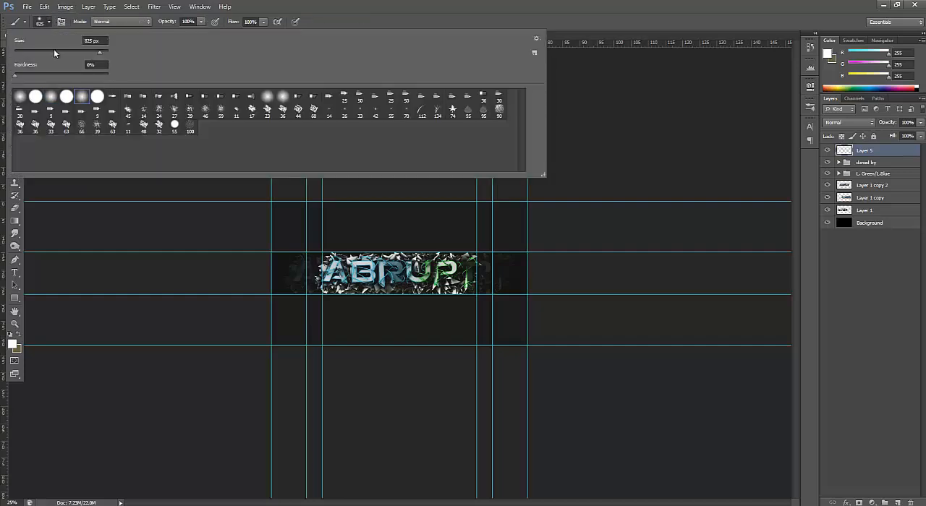
{"action": "left_click_drag", "start_coordinate": [98, 53], "coordinate": [107, 55]}
{"action": "key", "text": "Return"}
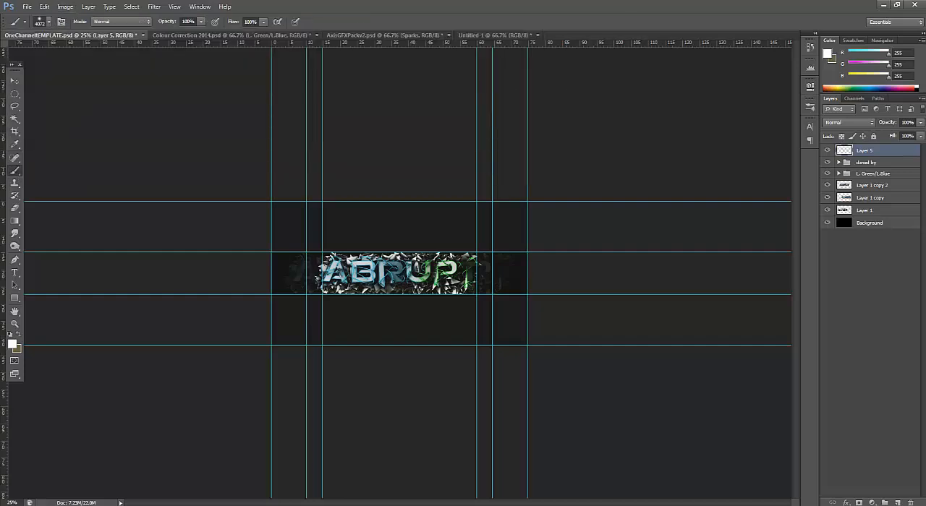
{"action": "left_click", "coordinate": [48, 22]}
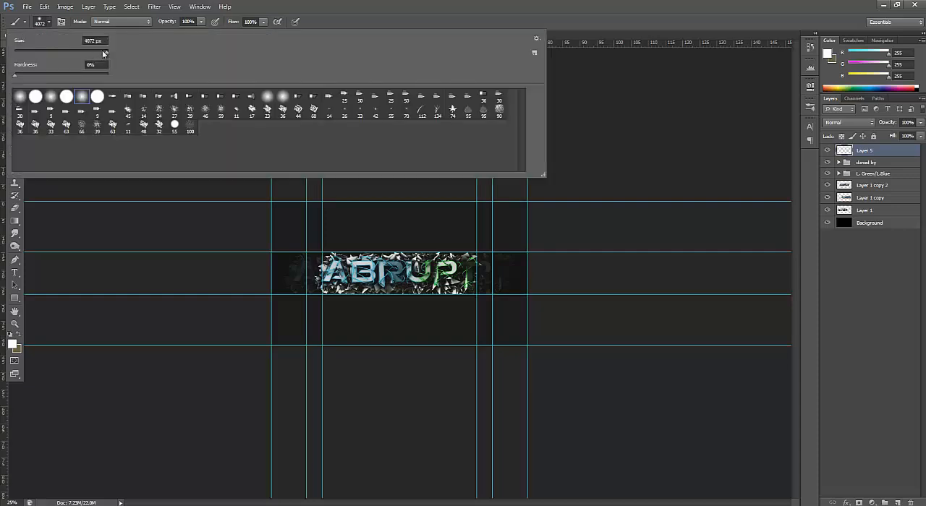
{"action": "left_click_drag", "start_coordinate": [105, 55], "coordinate": [105, 55]}
{"action": "left_click", "coordinate": [363, 6]}
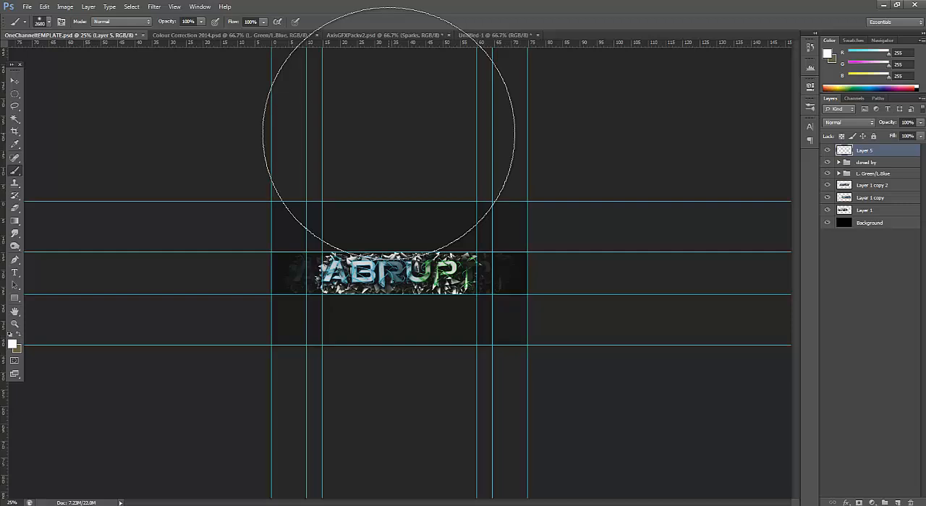
Paint one soft white glow above the ABRUPT text on the new layer, and compare the banner with and without it
{"action": "left_click", "coordinate": [394, 130]}
{"action": "scroll", "coordinate": [413, 264], "scroll_direction": "up", "scroll_amount": 1}
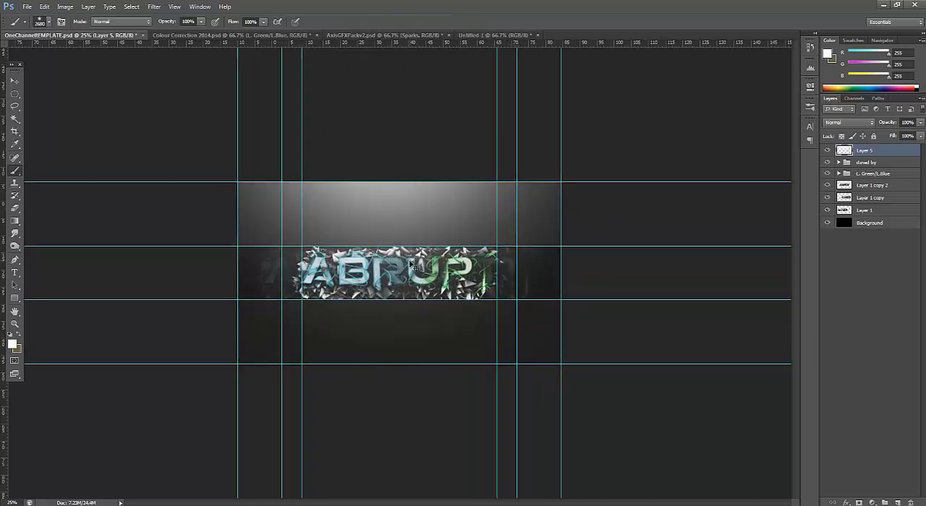
{"action": "key", "text": "ctrl+z"}
{"action": "scroll", "coordinate": [412, 264], "scroll_direction": "up", "scroll_amount": 1}
{"action": "scroll", "coordinate": [412, 264], "scroll_direction": "up", "scroll_amount": 1}
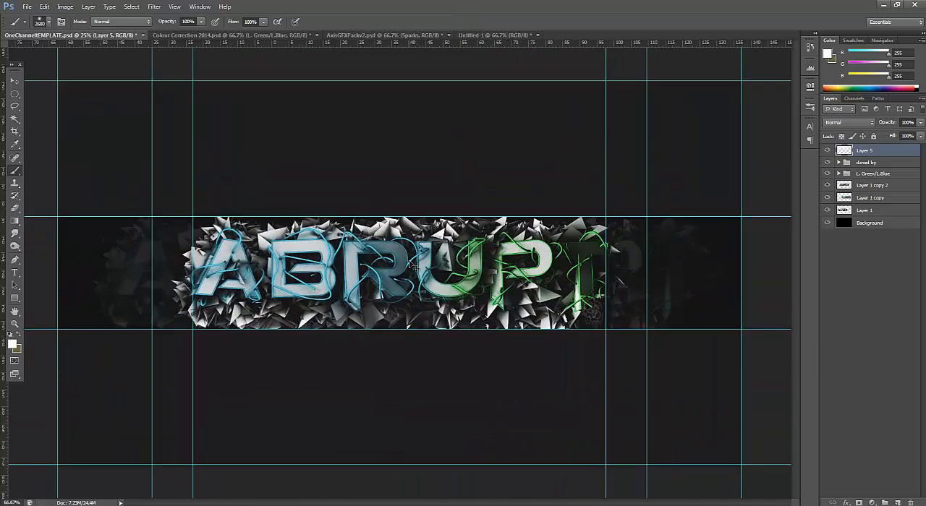
{"action": "key", "text": "ctrl+z"}
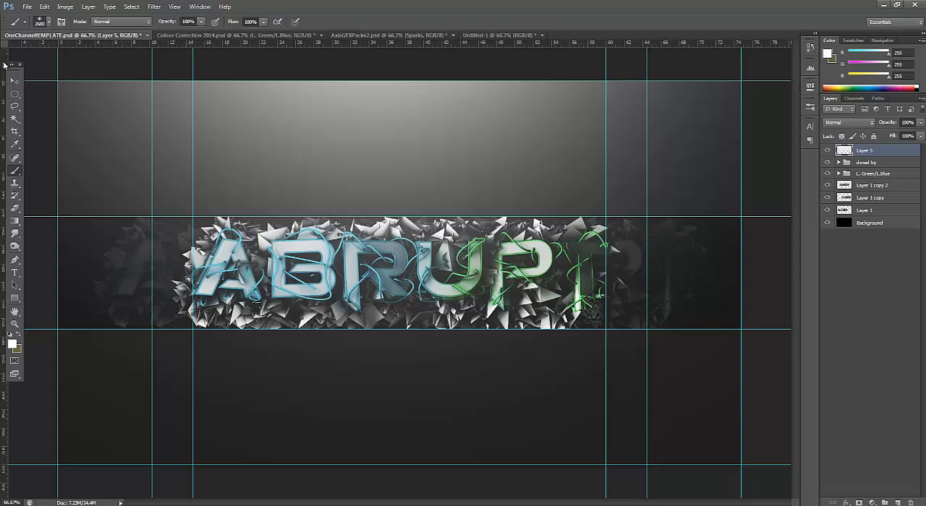
Lower the opacity of the white glow layer to 44% and deselect it
{"action": "left_click", "coordinate": [13, 83]}
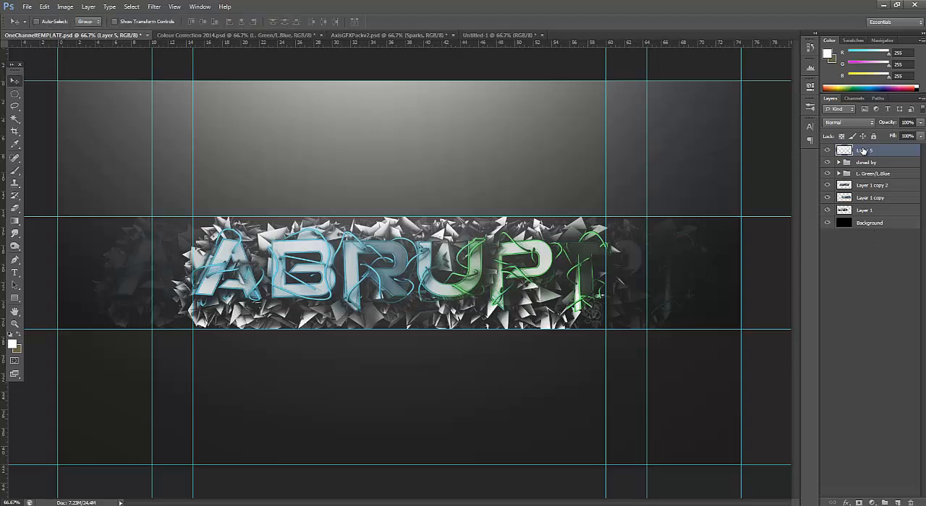
{"action": "left_click", "coordinate": [919, 124]}
{"action": "left_click_drag", "start_coordinate": [916, 136], "coordinate": [894, 133]}
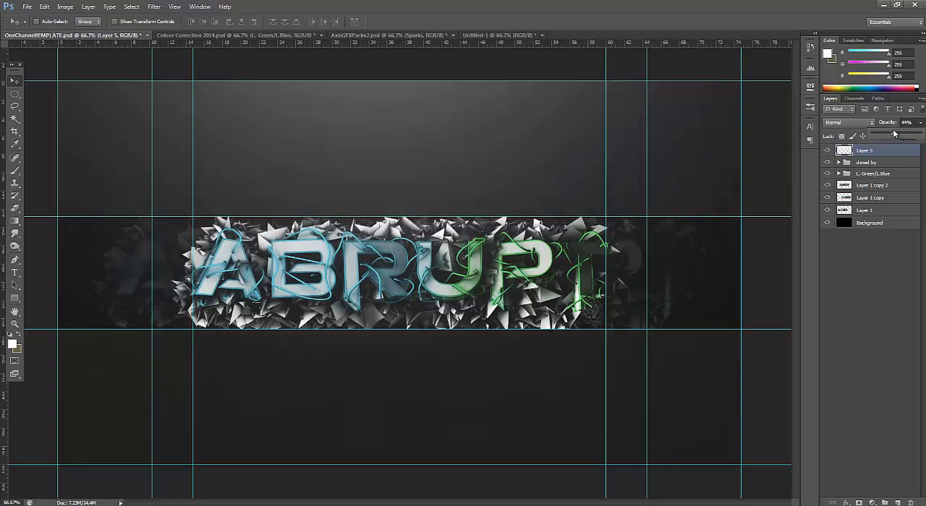
{"action": "left_click", "coordinate": [861, 238]}
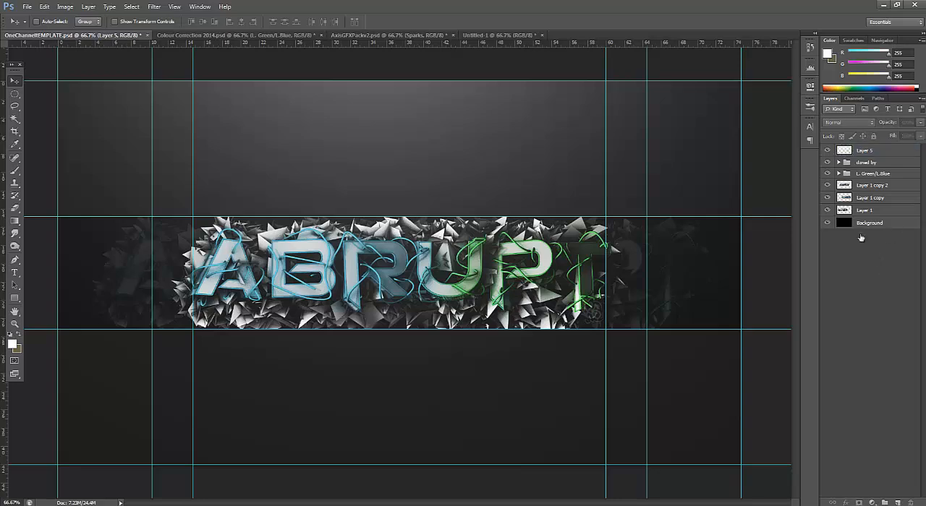
Close Colour Correction 2014.psd without saving its changes and switch to AxisGFXPackv2.psd
{"action": "left_click", "coordinate": [173, 36]}
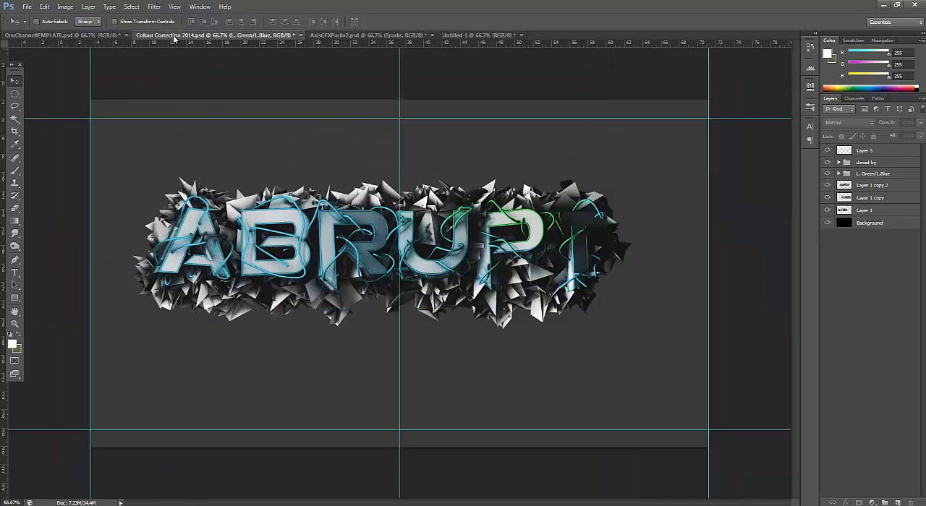
{"action": "left_click", "coordinate": [301, 36]}
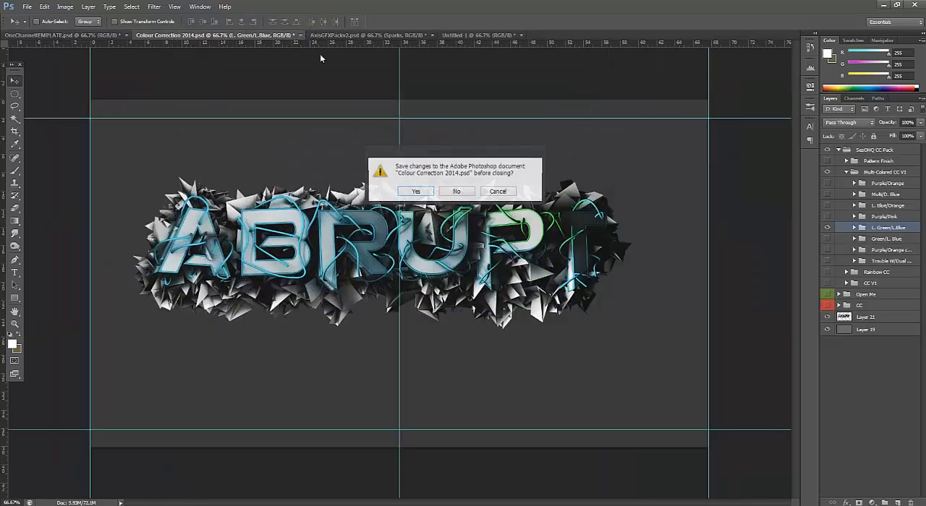
{"action": "left_click", "coordinate": [459, 191]}
{"action": "left_click", "coordinate": [226, 35]}
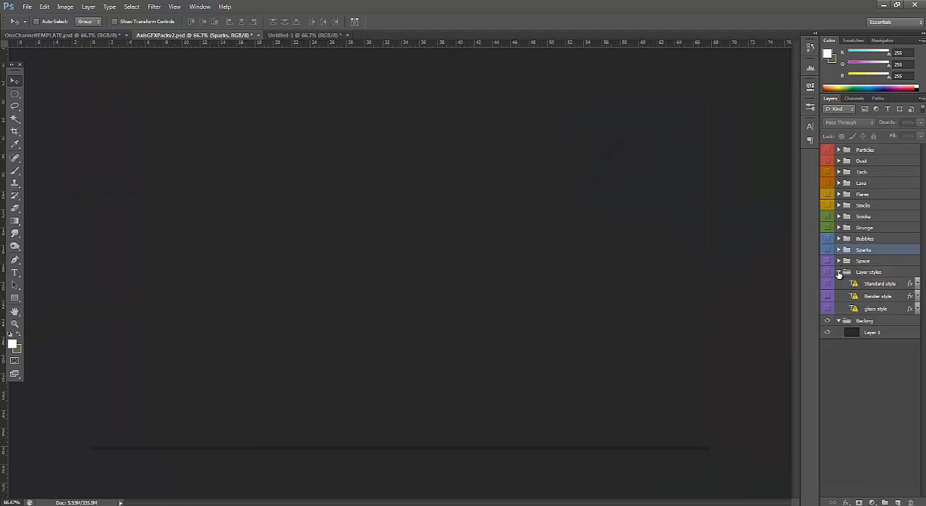
Collapse the Layer styles and Backing groups, show layer 2 of the Particles group and copy it into OneChannelTEMPLATE.psd
{"action": "left_click", "coordinate": [838, 272]}
{"action": "left_click", "coordinate": [839, 283]}
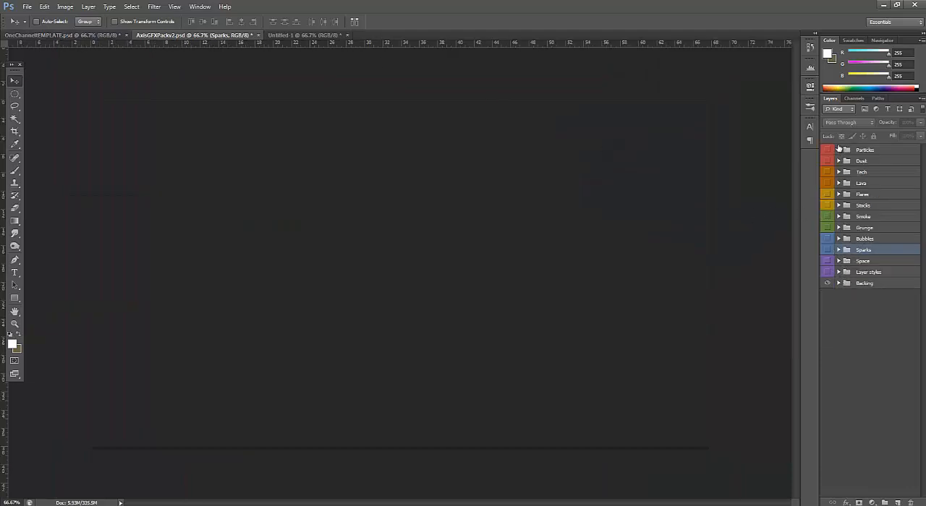
{"action": "left_click", "coordinate": [827, 150]}
{"action": "left_click", "coordinate": [838, 150]}
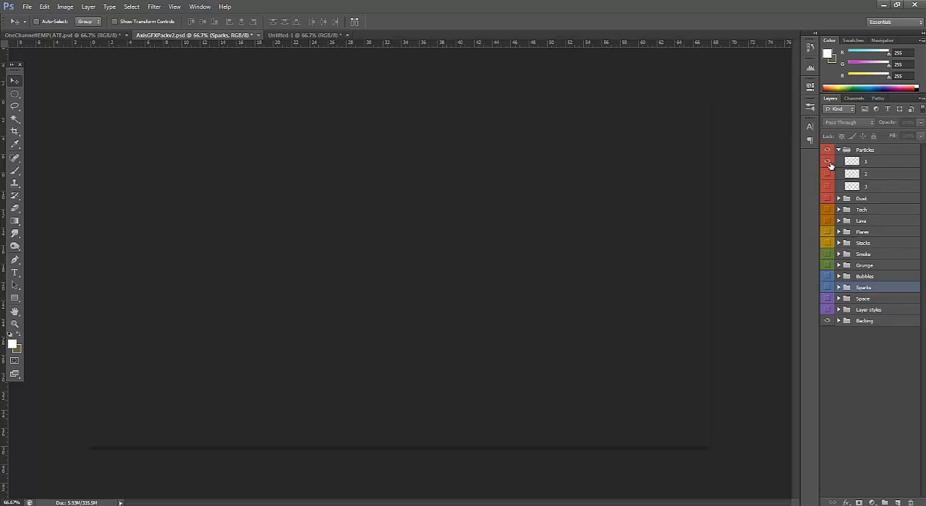
{"action": "left_click", "coordinate": [828, 175]}
{"action": "left_click", "coordinate": [851, 174]}
{"action": "left_click_drag", "start_coordinate": [358, 283], "coordinate": [315, 289]}
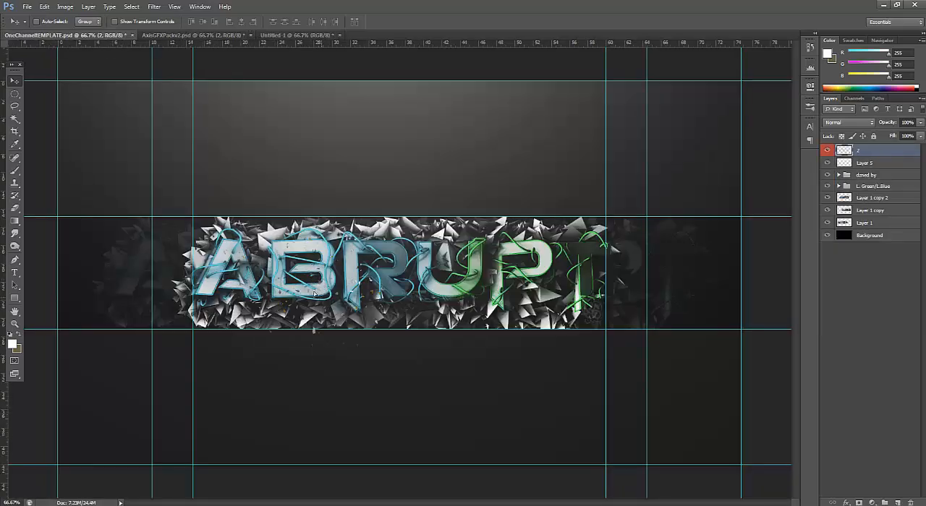
Place particle layer 2 directly beneath the main ABRUPT text layer at the text's left end, and position a duplicate at its right end
{"action": "left_click_drag", "start_coordinate": [858, 154], "coordinate": [881, 199]}
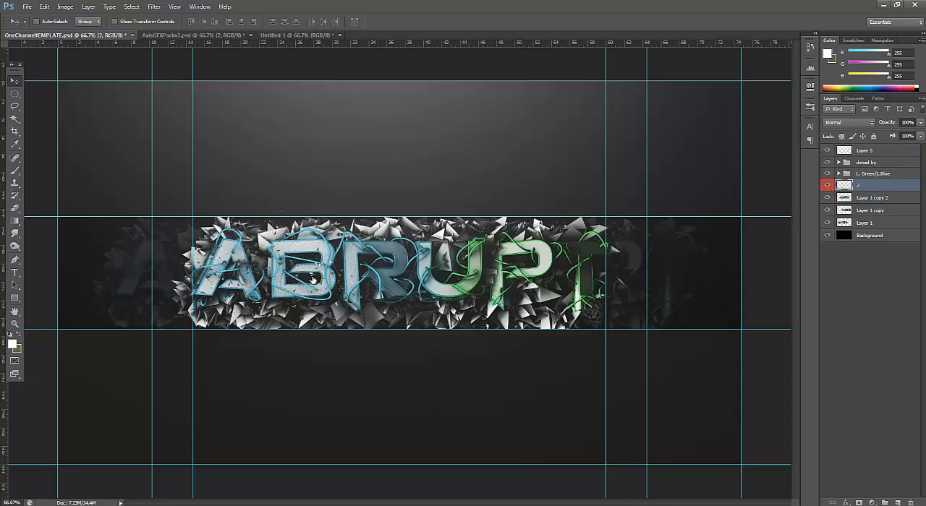
{"action": "left_click_drag", "start_coordinate": [313, 278], "coordinate": [210, 288]}
{"action": "left_click", "coordinate": [854, 197], "text": "shift"}
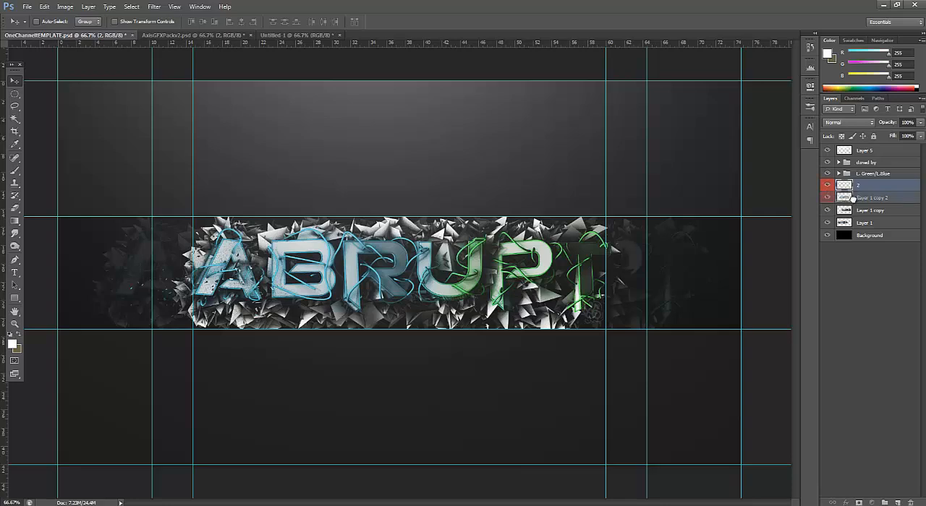
{"action": "left_click_drag", "start_coordinate": [853, 198], "coordinate": [854, 210]}
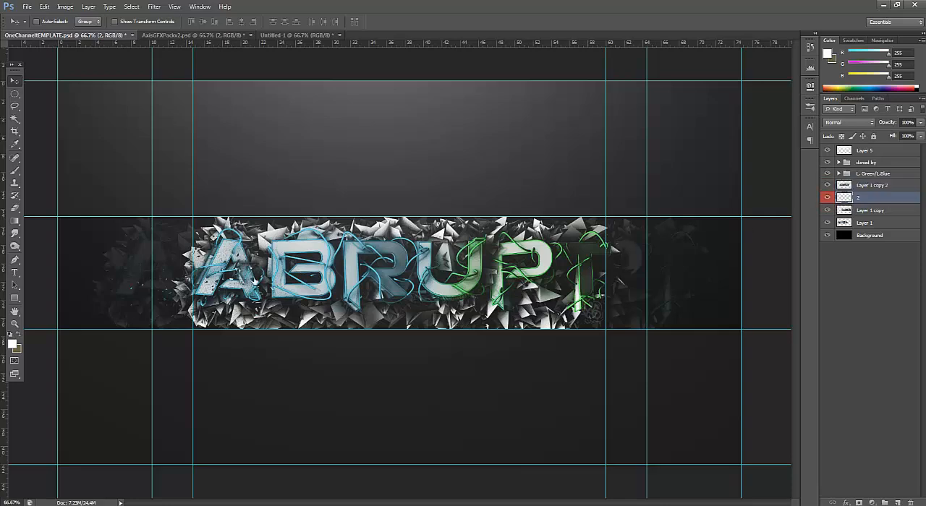
{"action": "key", "text": "ctrl+j"}
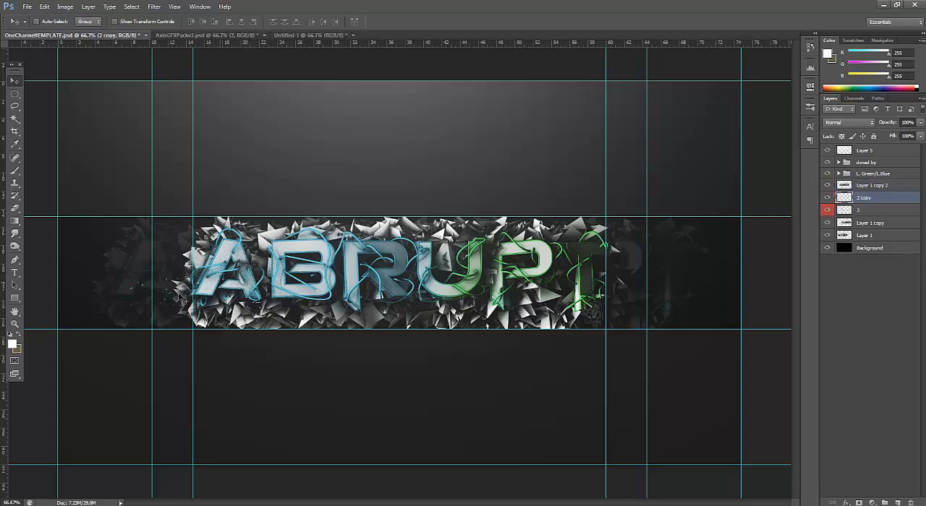
{"action": "left_click_drag", "start_coordinate": [266, 286], "coordinate": [602, 293]}
Preview several layers of the Dust group in AxisGFXPackv2.psd, with the Particles group collapsed, and hide the Dust group again
{"action": "left_click", "coordinate": [230, 36]}
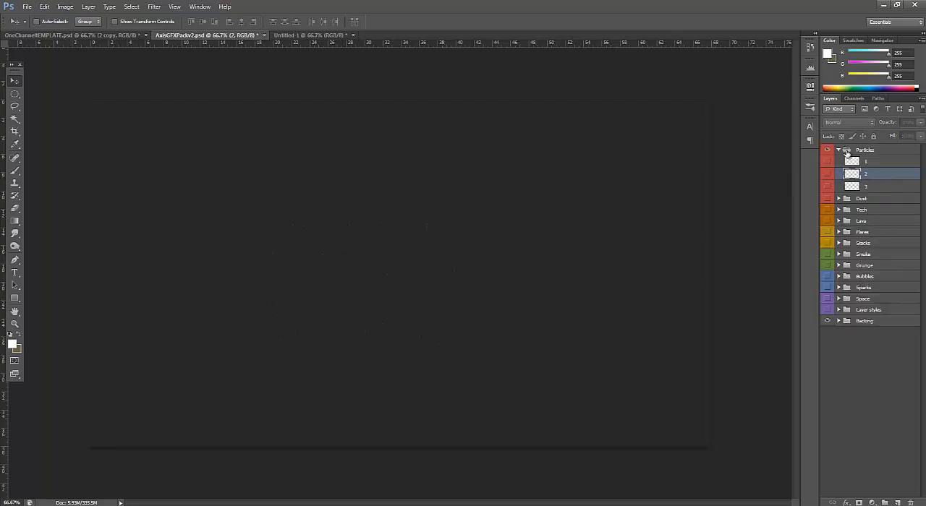
{"action": "left_click", "coordinate": [847, 150]}
{"action": "left_click", "coordinate": [838, 149]}
{"action": "left_click", "coordinate": [838, 161]}
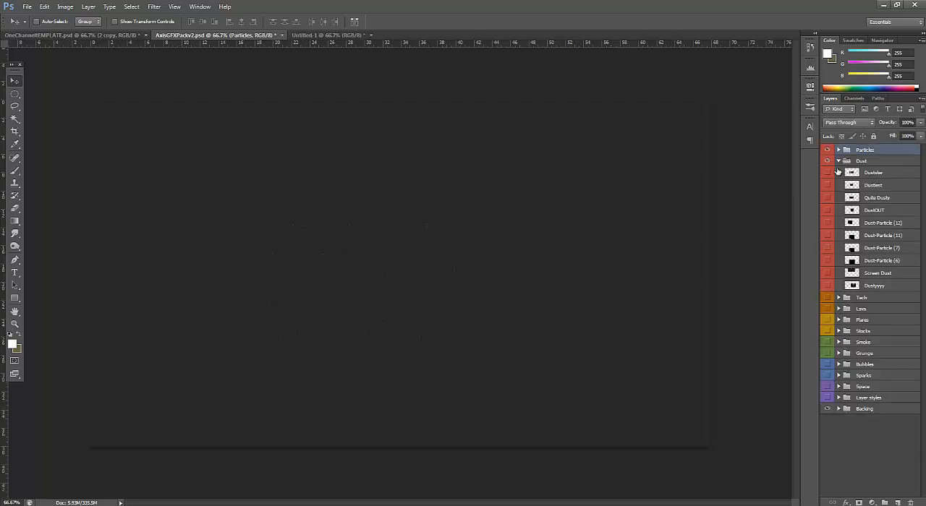
{"action": "left_click", "coordinate": [828, 174]}
{"action": "left_click", "coordinate": [829, 174]}
{"action": "left_click", "coordinate": [828, 186]}
{"action": "left_click", "coordinate": [828, 210]}
{"action": "left_click", "coordinate": [828, 211]}
{"action": "left_click", "coordinate": [829, 237]}
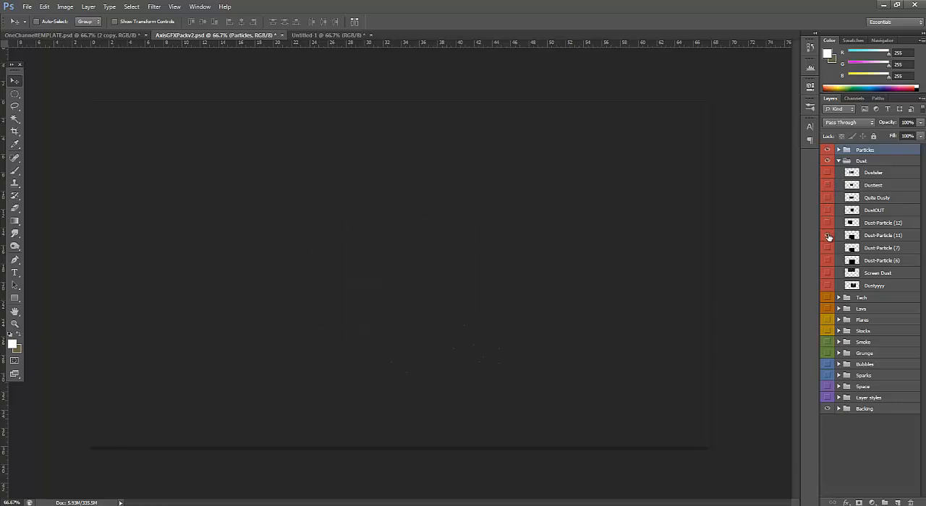
{"action": "left_click", "coordinate": [838, 160]}
{"action": "left_click", "coordinate": [828, 161]}
Preview the Tech group's layers one at a time, from Tech 1 through tech (6), hiding each after viewing
{"action": "left_click", "coordinate": [828, 173]}
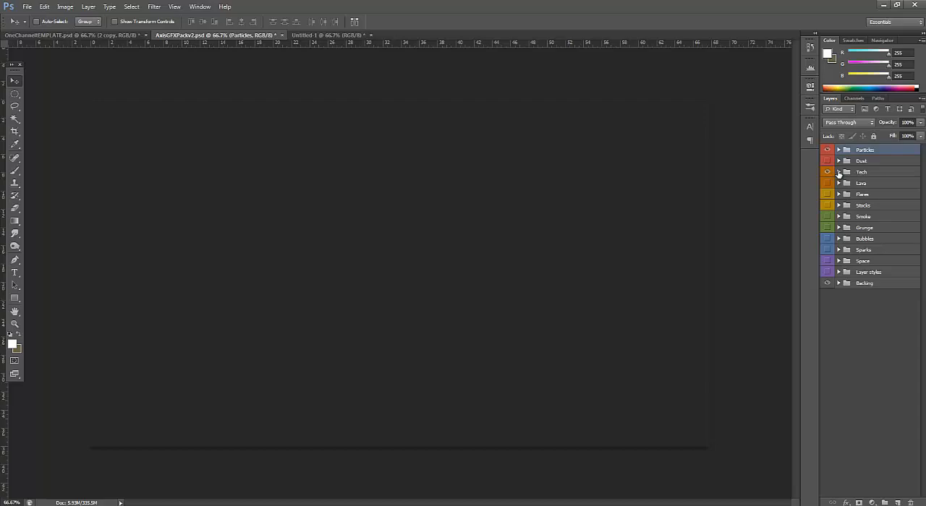
{"action": "left_click", "coordinate": [839, 172]}
{"action": "left_click", "coordinate": [827, 184]}
{"action": "left_click", "coordinate": [828, 183]}
{"action": "left_click", "coordinate": [827, 196]}
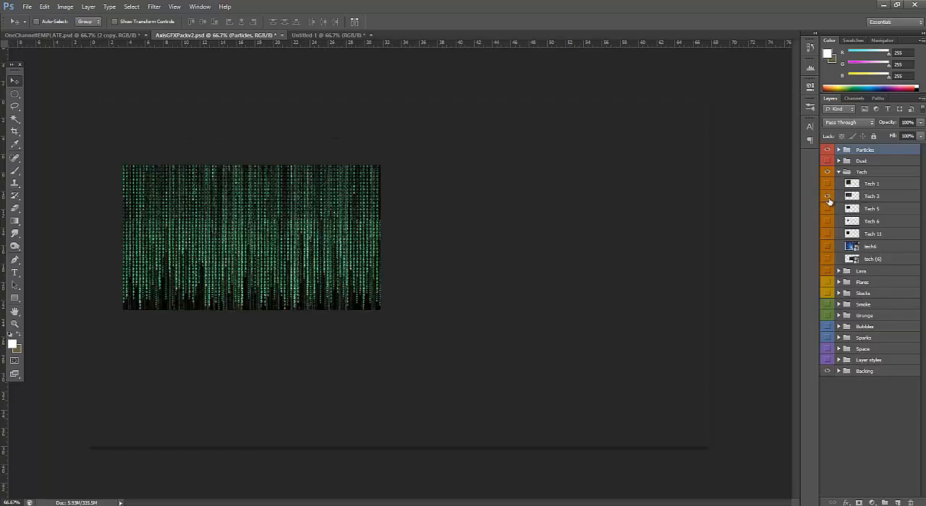
{"action": "left_click", "coordinate": [828, 197]}
{"action": "left_click", "coordinate": [827, 208]}
{"action": "left_click", "coordinate": [827, 209]}
{"action": "left_click", "coordinate": [828, 221]}
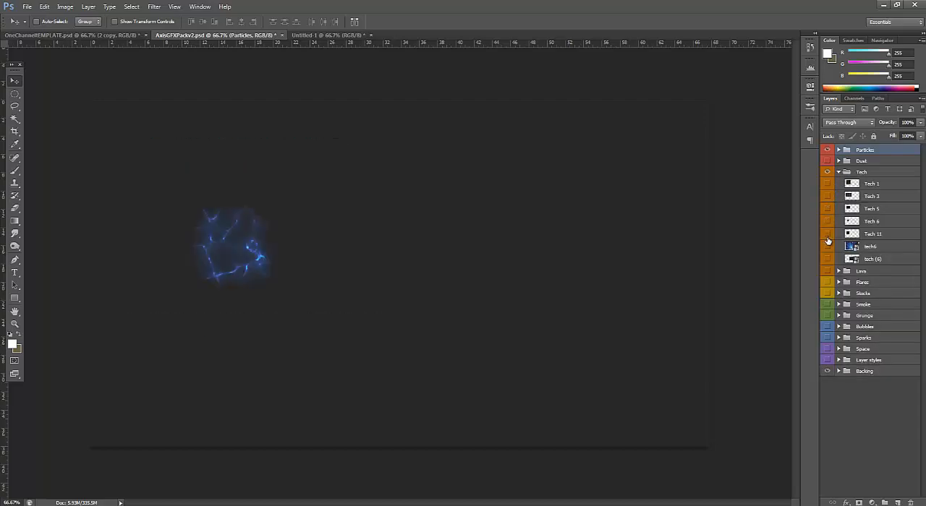
{"action": "left_click", "coordinate": [827, 236]}
{"action": "left_click", "coordinate": [827, 236]}
{"action": "left_click", "coordinate": [828, 247]}
{"action": "left_click", "coordinate": [829, 248]}
{"action": "left_click", "coordinate": [828, 259]}
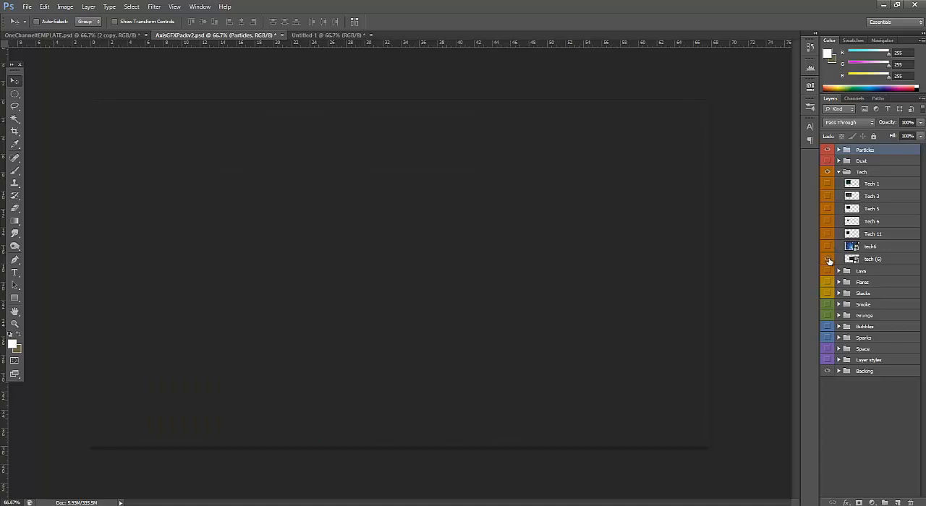
{"action": "left_click", "coordinate": [829, 262]}
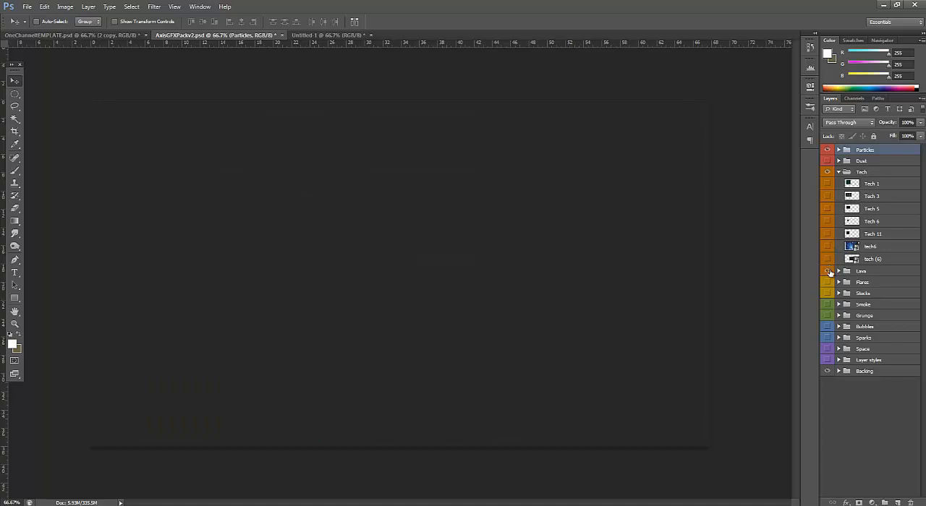
{"action": "left_click", "coordinate": [838, 172]}
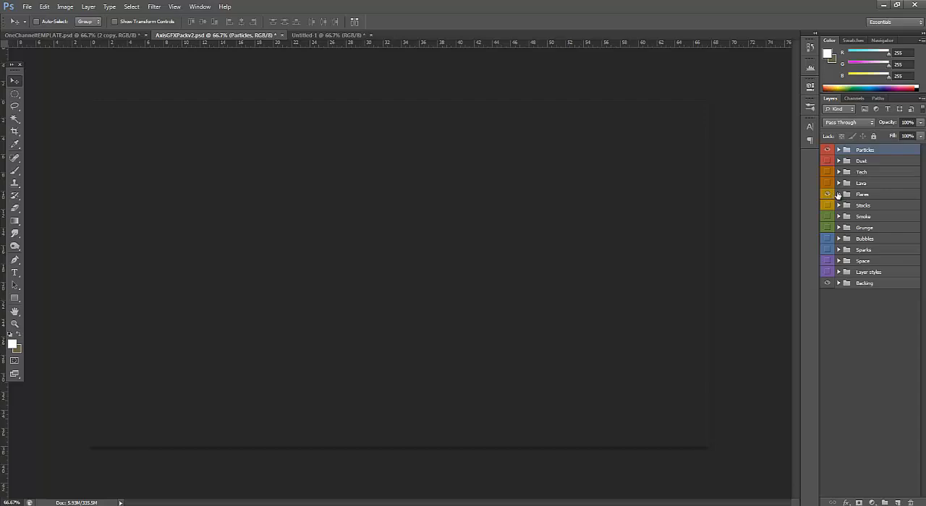
Copy Flare 1 from the Flares group into the banner, above the main text layer, and position it along the tops of B and R
{"action": "left_click", "coordinate": [838, 194]}
{"action": "left_click", "coordinate": [827, 206]}
{"action": "left_click", "coordinate": [862, 210]}
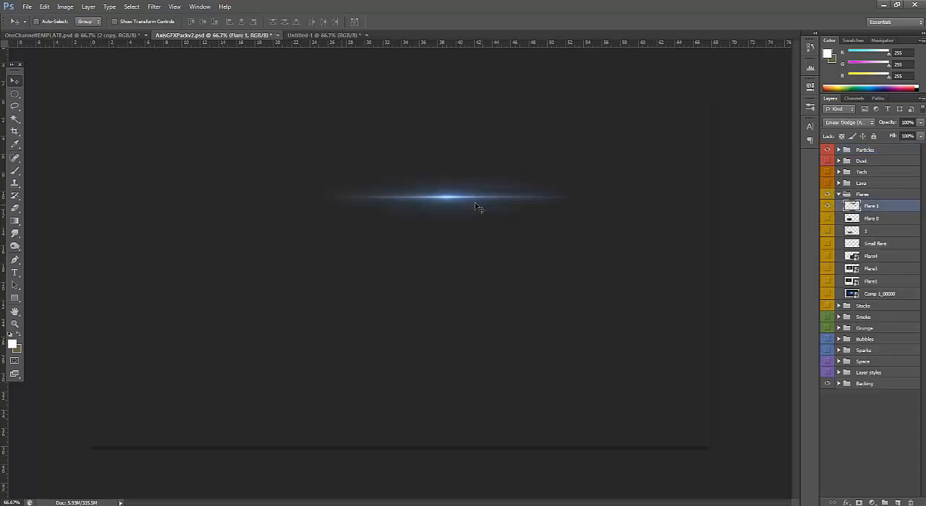
{"action": "left_click_drag", "start_coordinate": [477, 208], "coordinate": [390, 246]}
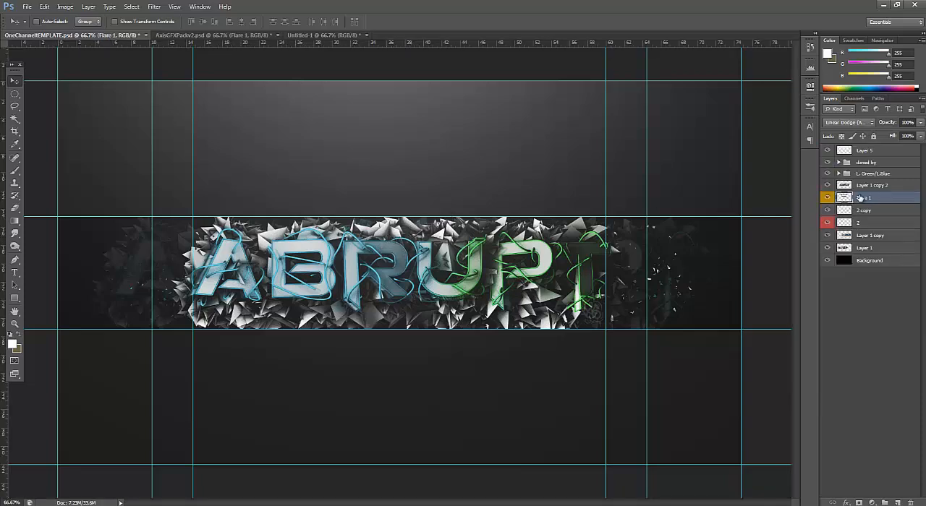
{"action": "left_click_drag", "start_coordinate": [860, 198], "coordinate": [861, 180]}
{"action": "left_click_drag", "start_coordinate": [391, 228], "coordinate": [369, 246]}
Duplicate the Flare 1 layer twice, placing one copy over the top of the P and the other beneath the R and U
{"action": "key", "text": "ctrl+j"}
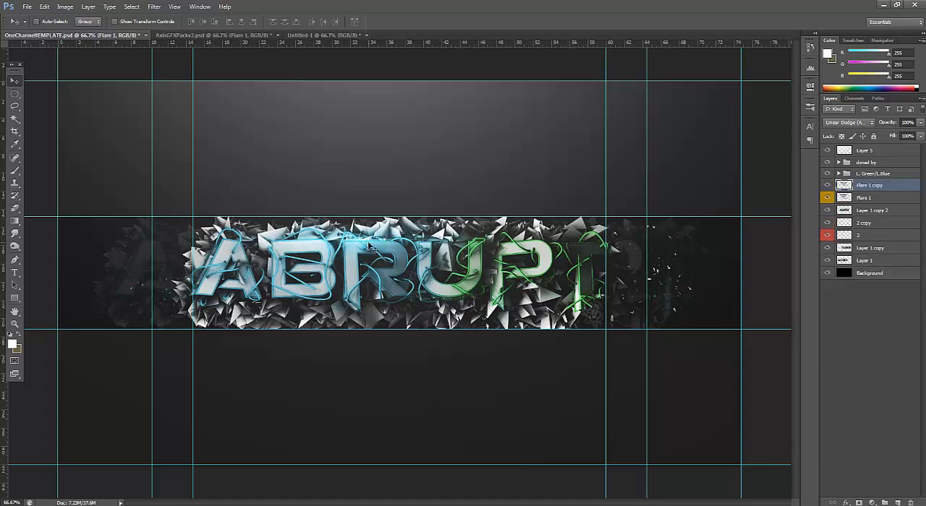
{"action": "left_click_drag", "start_coordinate": [555, 248], "coordinate": [532, 243]}
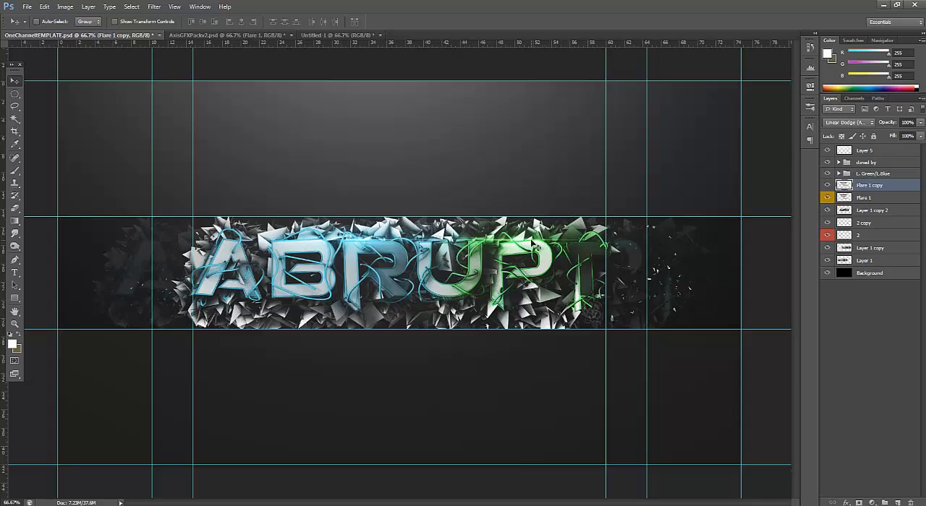
{"action": "key", "text": "ctrl+j"}
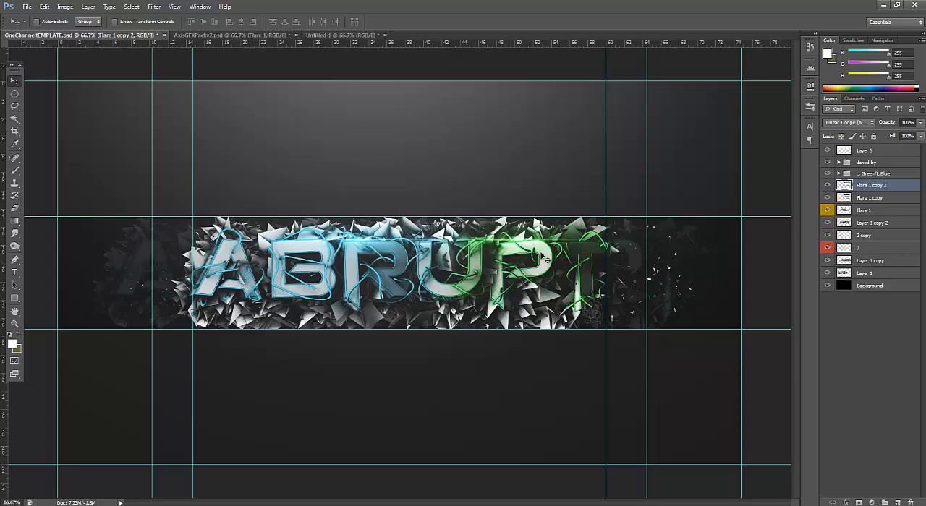
{"action": "left_click_drag", "start_coordinate": [439, 285], "coordinate": [407, 298]}
{"action": "left_click_drag", "start_coordinate": [456, 296], "coordinate": [391, 305]}
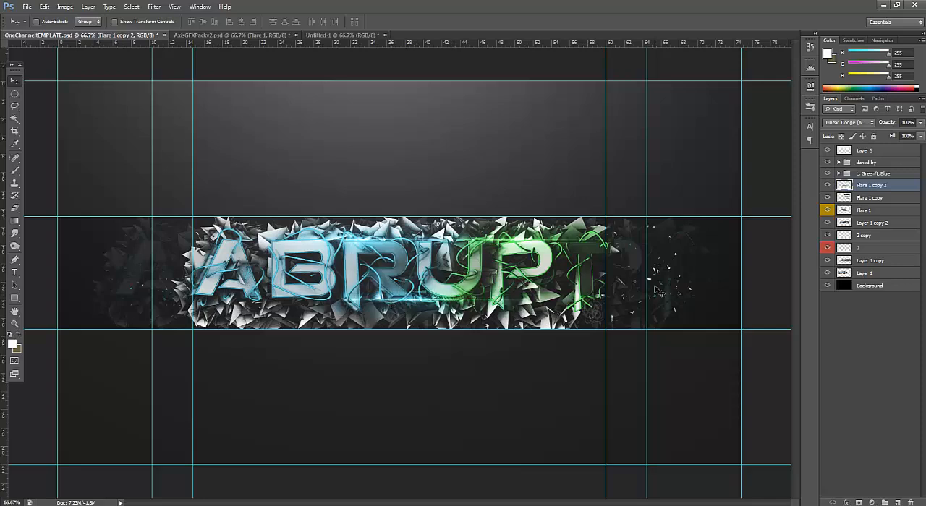
Hide Flare 1 in AxisGFXPackv2.psd, show Flare 8 and copy it into the banner over the left part of the ABRUPT text
{"action": "left_click", "coordinate": [224, 35]}
{"action": "left_click", "coordinate": [827, 207]}
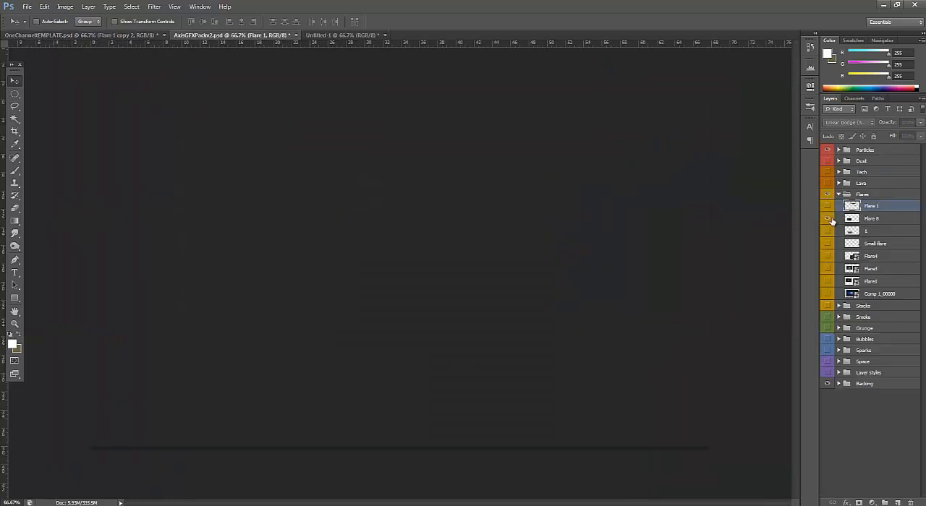
{"action": "left_click", "coordinate": [827, 219]}
{"action": "left_click", "coordinate": [826, 218]}
{"action": "left_click", "coordinate": [826, 219]}
{"action": "left_click", "coordinate": [871, 219]}
{"action": "left_click_drag", "start_coordinate": [517, 341], "coordinate": [87, 101]}
{"action": "left_click_drag", "start_coordinate": [73, 37], "coordinate": [290, 231]}
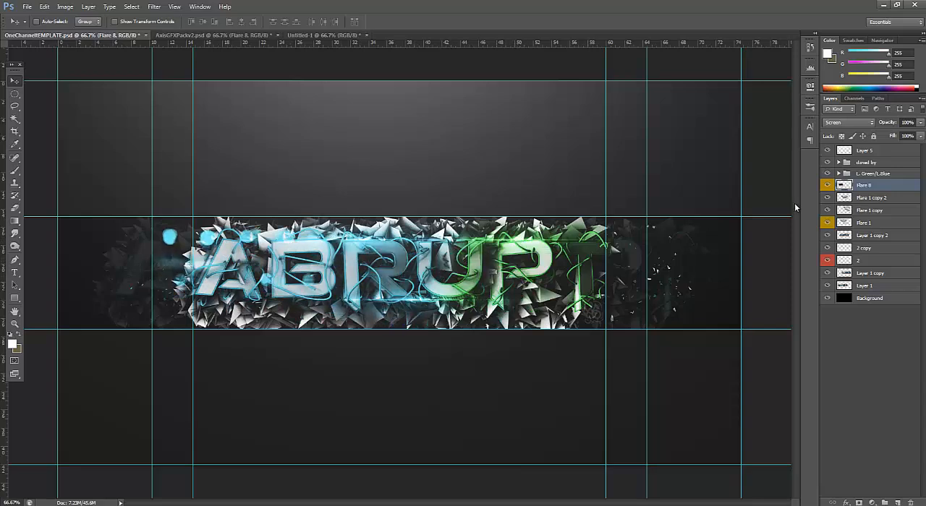
Move Flare 8 directly above the main text layer, position it at the text's left end and lower its opacity to 60%
{"action": "left_click_drag", "start_coordinate": [851, 189], "coordinate": [870, 243]}
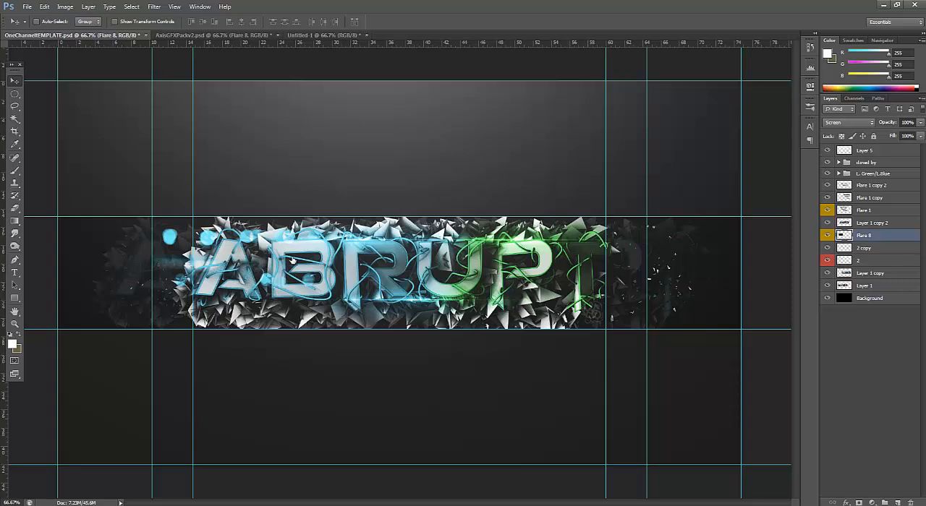
{"action": "left_click_drag", "start_coordinate": [256, 249], "coordinate": [233, 247]}
{"action": "left_click_drag", "start_coordinate": [846, 235], "coordinate": [851, 224]}
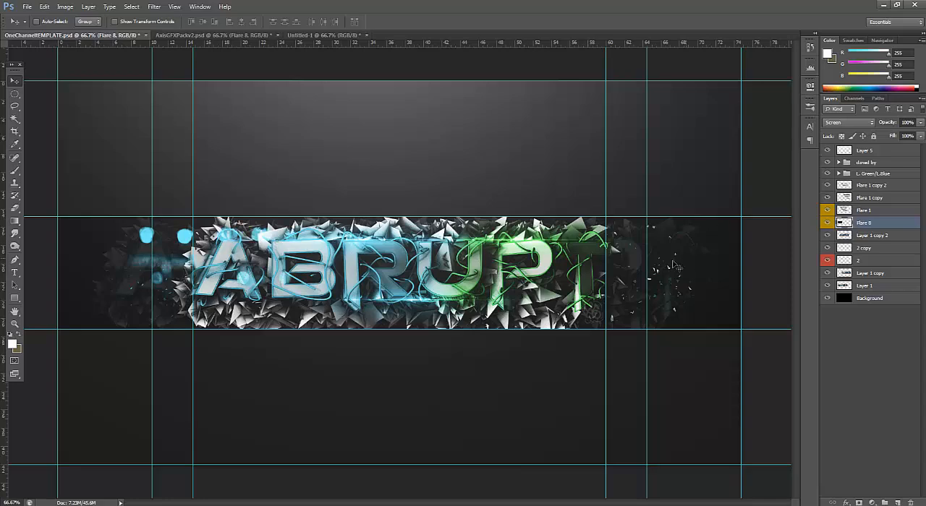
{"action": "left_click_drag", "start_coordinate": [246, 269], "coordinate": [236, 305]}
{"action": "left_click", "coordinate": [920, 123]}
{"action": "left_click_drag", "start_coordinate": [919, 135], "coordinate": [902, 135]}
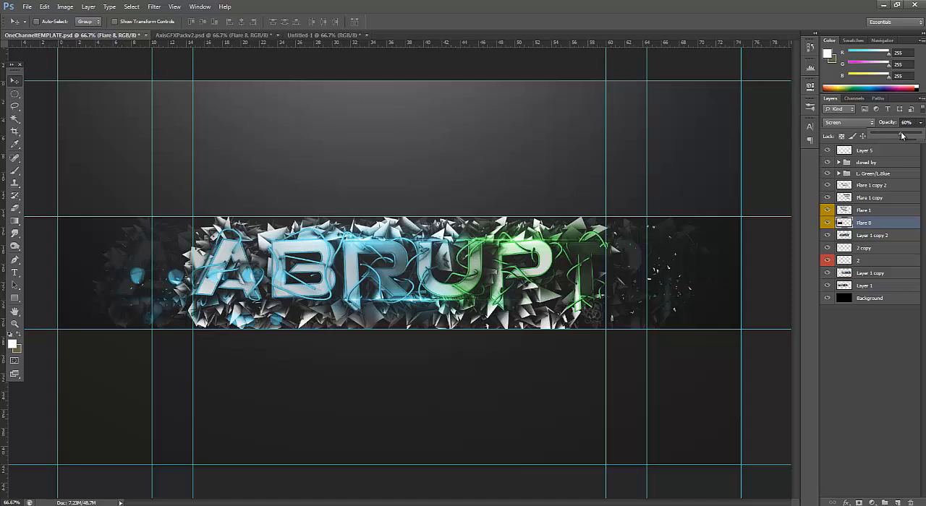
Hide Flare 8 in AxisGFXPackv2.psd, preview some of the remaining flare layers, then hide and collapse the Flares group
{"action": "left_click", "coordinate": [201, 36]}
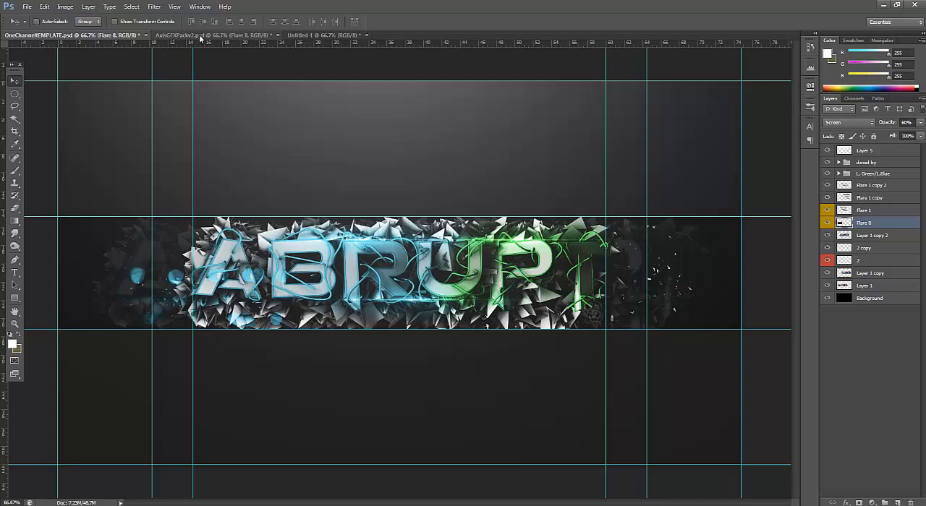
{"action": "left_click", "coordinate": [829, 219]}
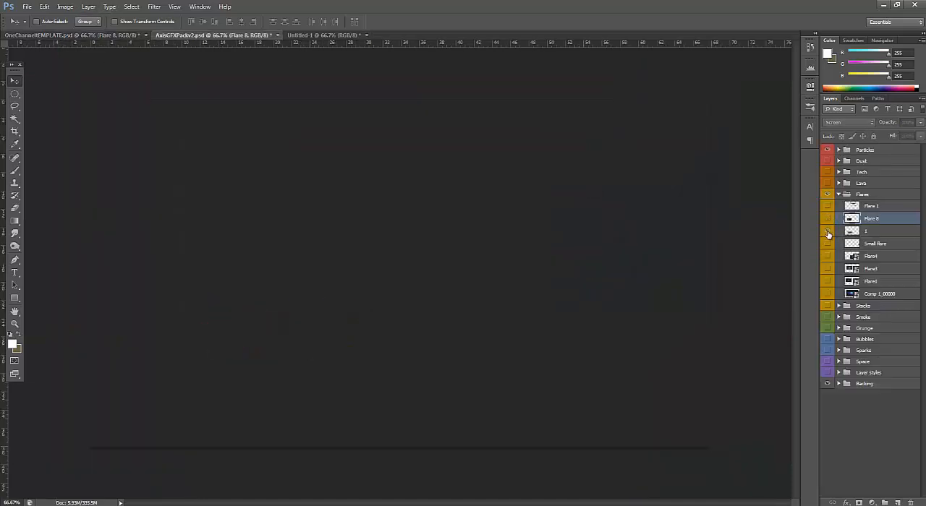
{"action": "left_click", "coordinate": [828, 233]}
{"action": "left_click", "coordinate": [828, 235]}
{"action": "left_click", "coordinate": [828, 256]}
{"action": "left_click", "coordinate": [828, 258]}
{"action": "left_click", "coordinate": [830, 279]}
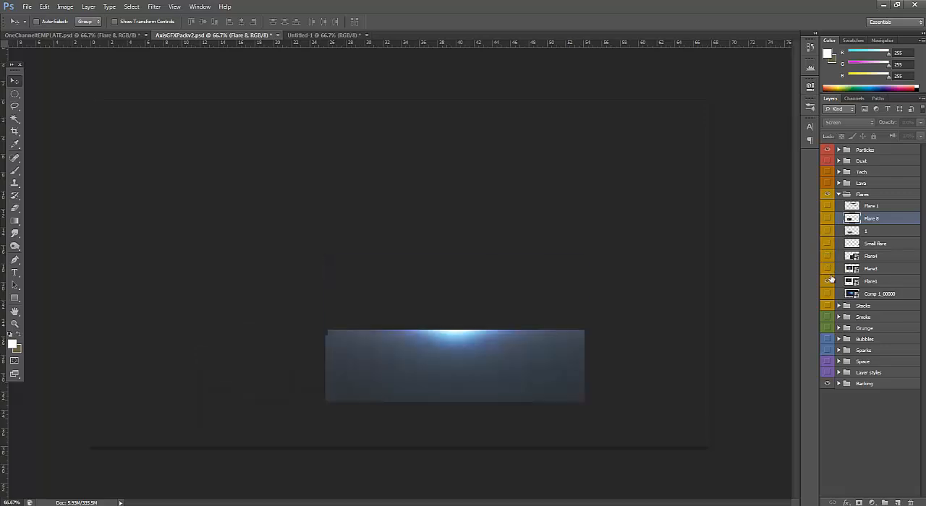
{"action": "left_click", "coordinate": [830, 279]}
{"action": "left_click", "coordinate": [829, 195]}
{"action": "left_click", "coordinate": [838, 194]}
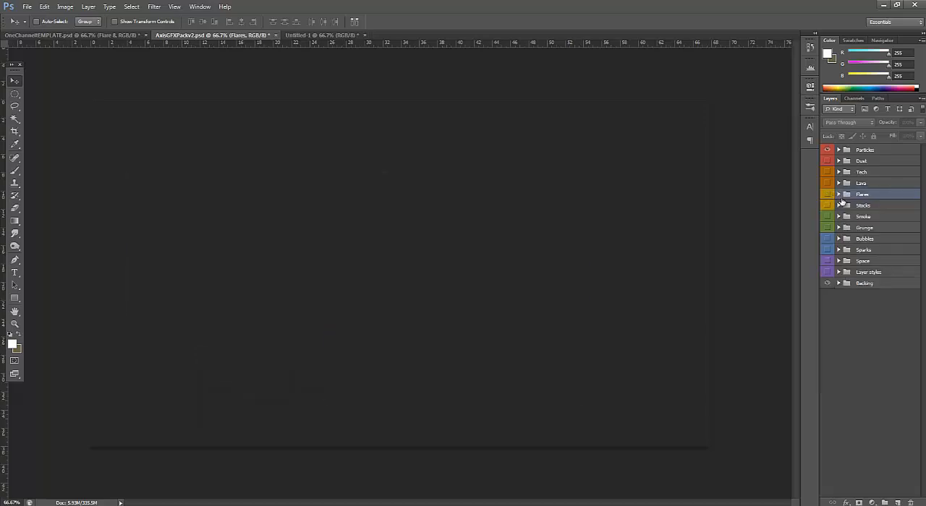
Show the Stocks group and preview several of its layers one at a time, including Buildings, Zaga, Smoke patterns, scratches and Burst
{"action": "left_click", "coordinate": [841, 207]}
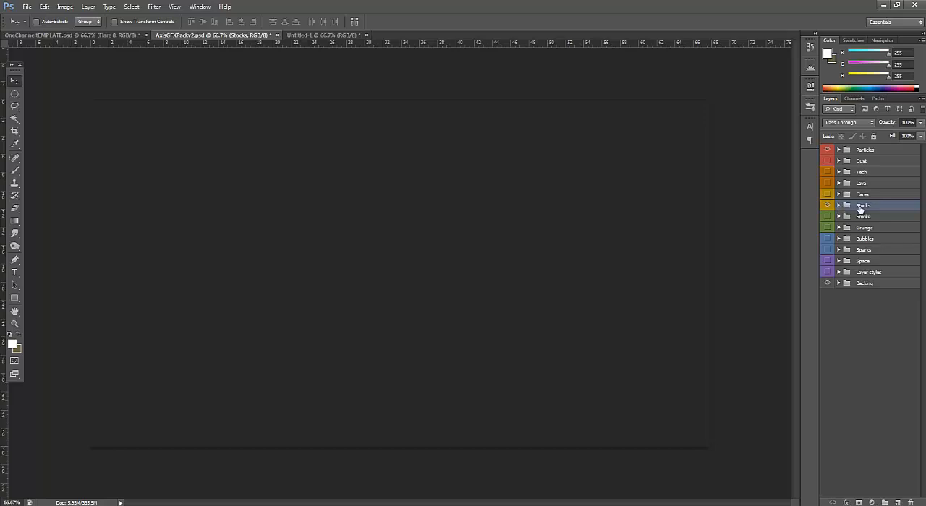
{"action": "left_click", "coordinate": [839, 206]}
{"action": "scroll", "coordinate": [845, 237], "scroll_direction": "down", "scroll_amount": 2}
{"action": "left_click", "coordinate": [828, 201]}
{"action": "left_click", "coordinate": [828, 201]}
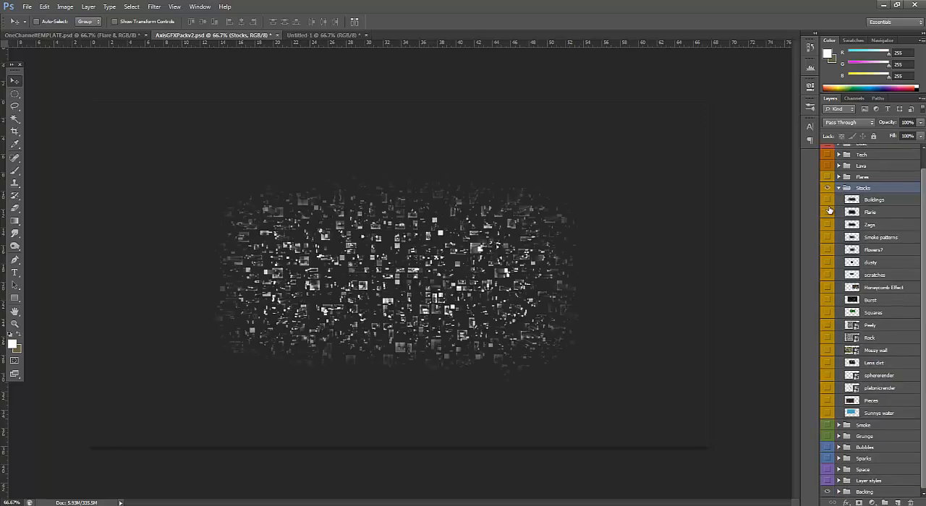
{"action": "left_click", "coordinate": [830, 227]}
{"action": "left_click", "coordinate": [830, 227]}
{"action": "left_click", "coordinate": [830, 240]}
{"action": "left_click", "coordinate": [830, 239]}
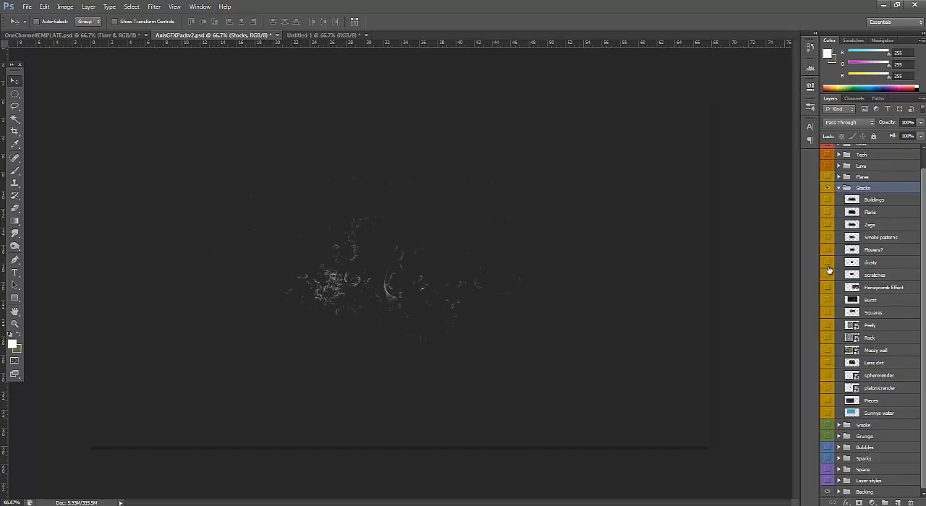
{"action": "left_click", "coordinate": [829, 277]}
{"action": "left_click", "coordinate": [829, 277]}
{"action": "left_click", "coordinate": [830, 300]}
{"action": "left_click", "coordinate": [829, 300]}
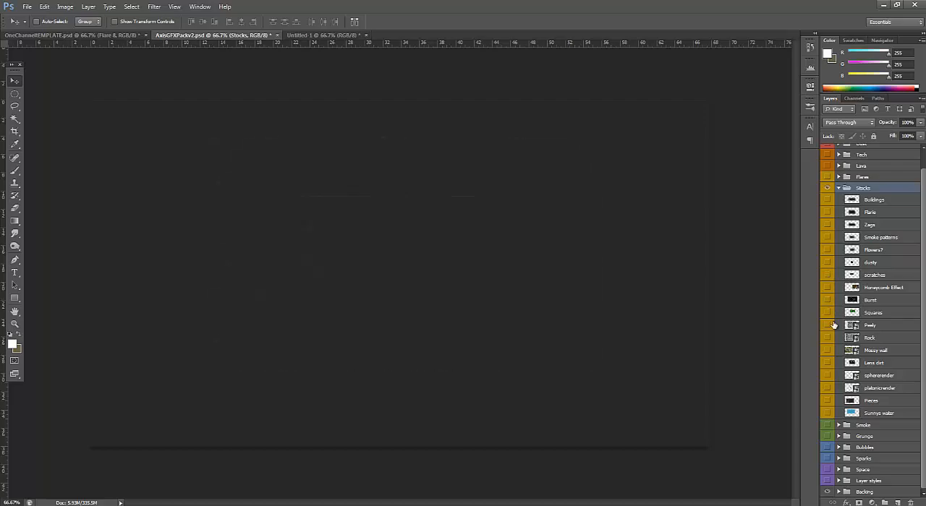
Show the Peely texture in the Stocks group and copy it into the banner, centred over the ABRUPT text
{"action": "left_click", "coordinate": [829, 325]}
{"action": "left_click", "coordinate": [868, 327]}
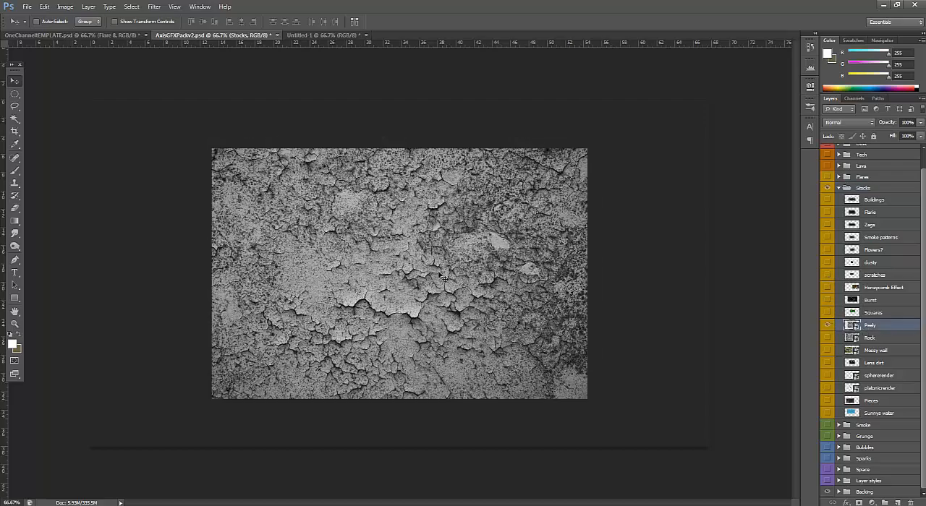
{"action": "left_click_drag", "start_coordinate": [383, 250], "coordinate": [395, 278]}
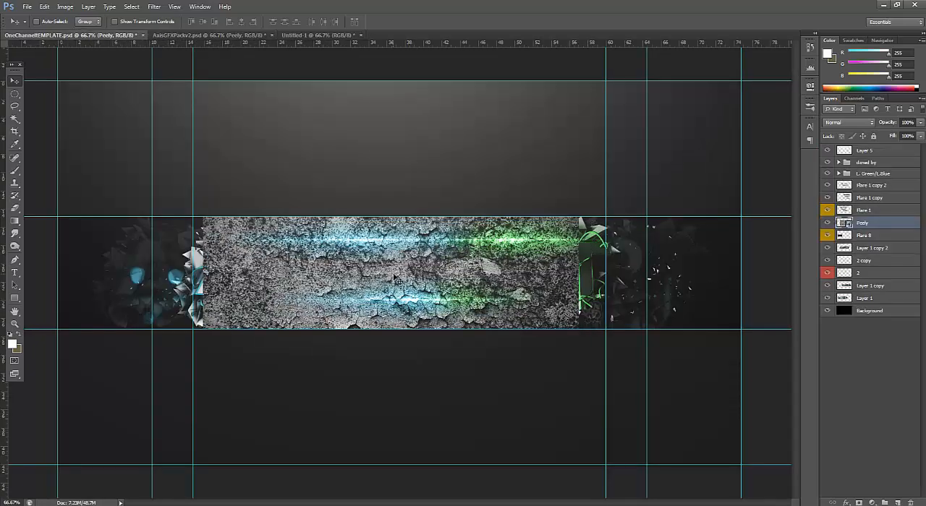
Widen the Peely texture to about 111% so it spans the full width of the ABRUPT text
{"action": "key", "text": "ctrl+t"}
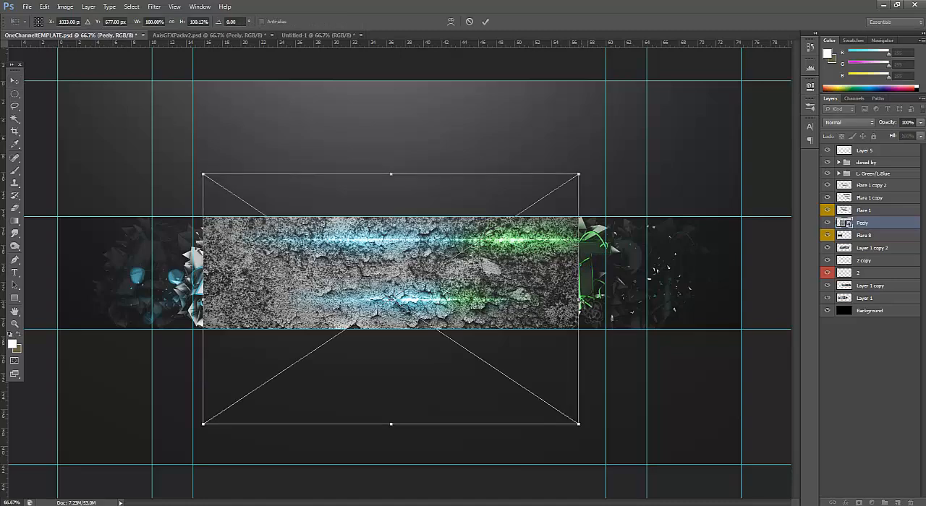
{"action": "left_click_drag", "start_coordinate": [578, 311], "coordinate": [602, 299]}
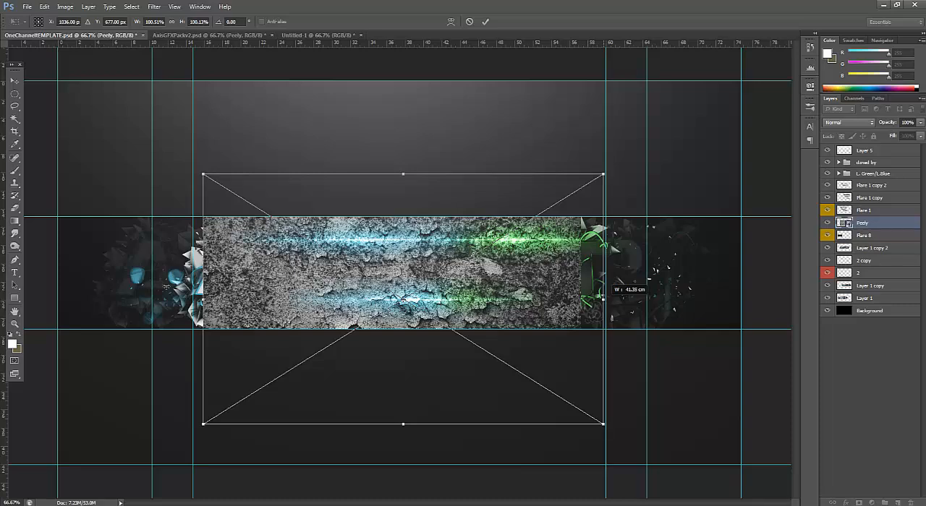
{"action": "left_click_drag", "start_coordinate": [203, 299], "coordinate": [185, 299]}
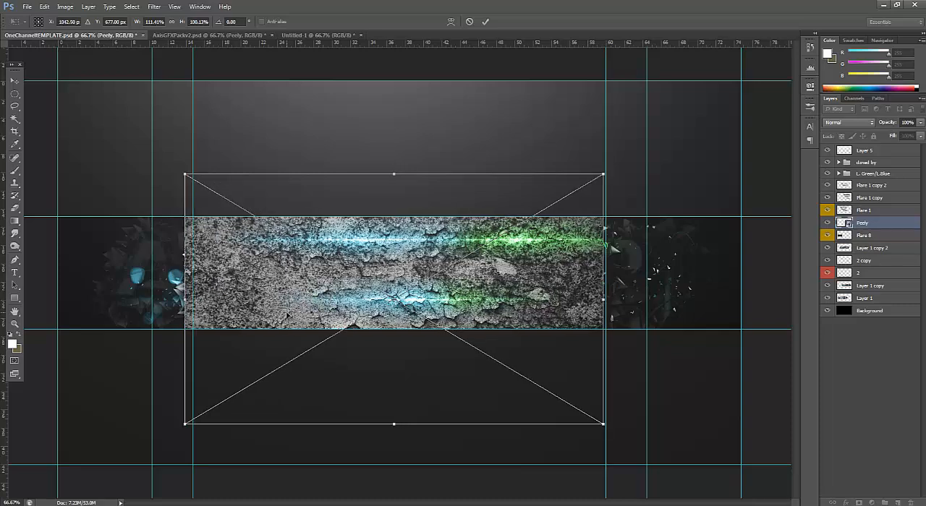
{"action": "key", "text": "Return"}
Move Peely below Flare 8, clip it to Layer 1 copy 2 and lower its opacity to 26%
{"action": "left_click_drag", "start_coordinate": [857, 224], "coordinate": [865, 251]}
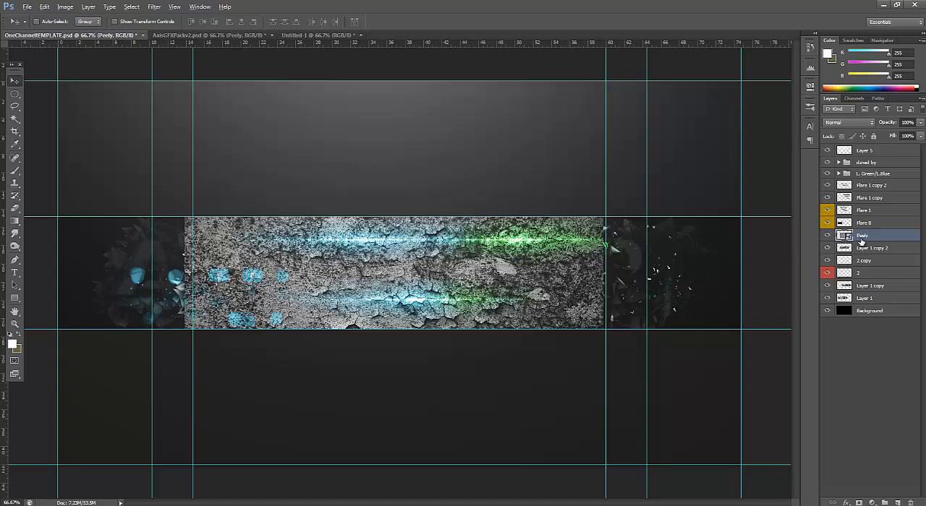
{"action": "double_click", "coordinate": [860, 237]}
{"action": "key", "text": "Return"}
{"action": "key", "text": "ctrl+alt+g"}
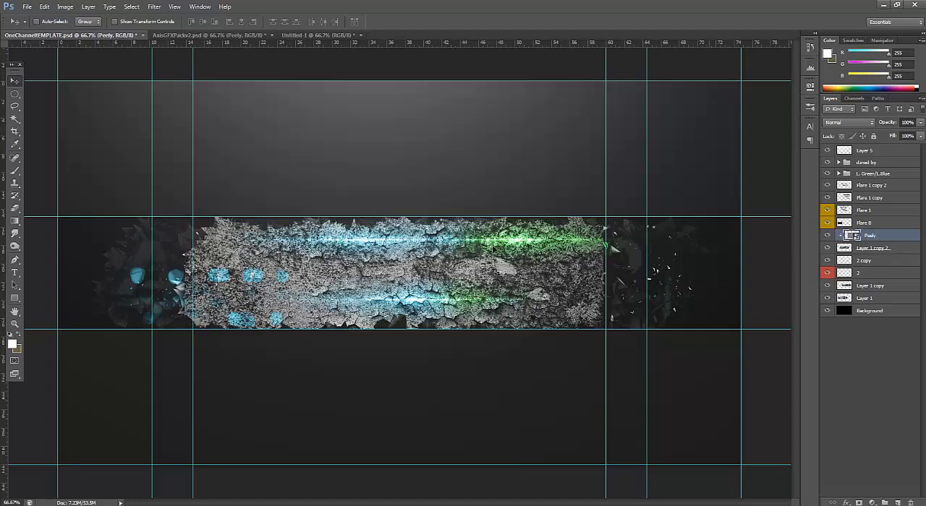
{"action": "left_click", "coordinate": [921, 135]}
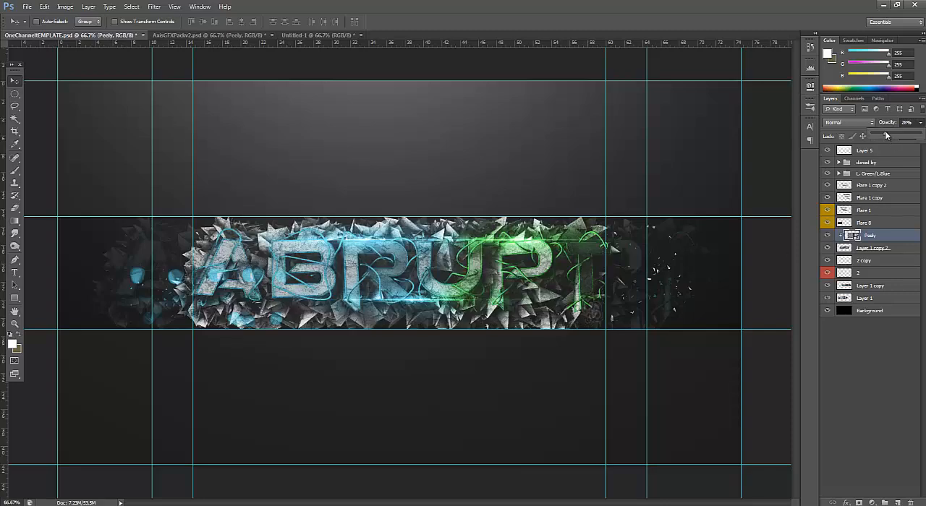
{"action": "left_click_drag", "start_coordinate": [884, 131], "coordinate": [884, 132]}
Rasterize the Peely layer and erase parts of its texture around the ABRUPT letters with a soft 23 px Eraser
{"action": "left_click", "coordinate": [14, 208]}
{"action": "left_click", "coordinate": [343, 208]}
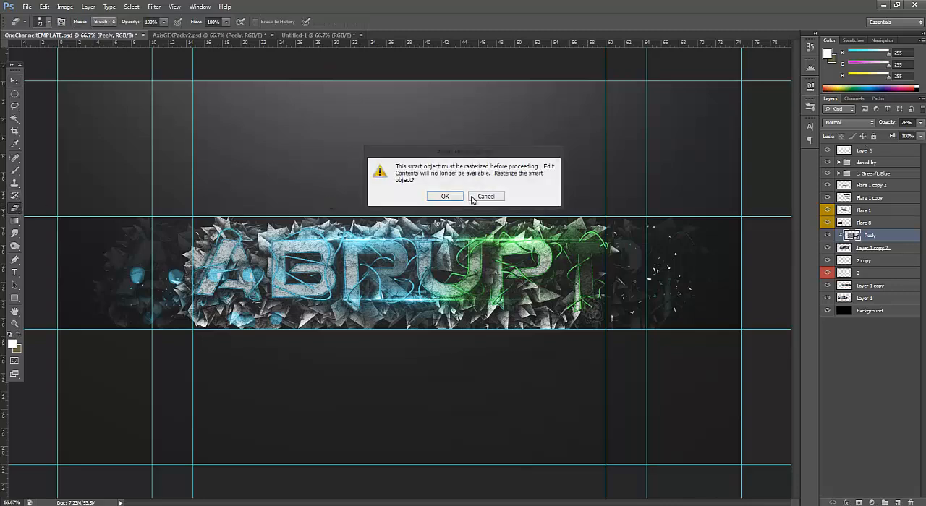
{"action": "left_click", "coordinate": [447, 197]}
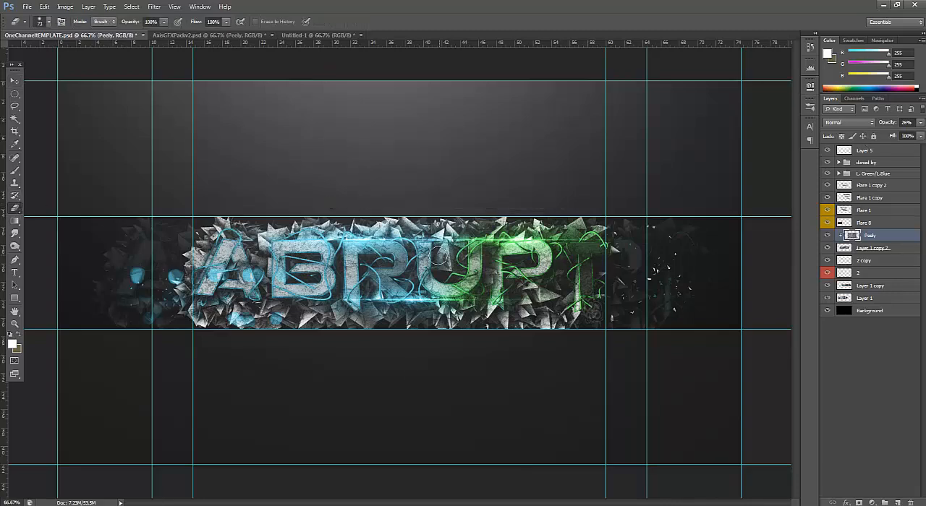
{"action": "left_click", "coordinate": [48, 21]}
{"action": "left_click", "coordinate": [342, 4]}
{"action": "left_click", "coordinate": [45, 23]}
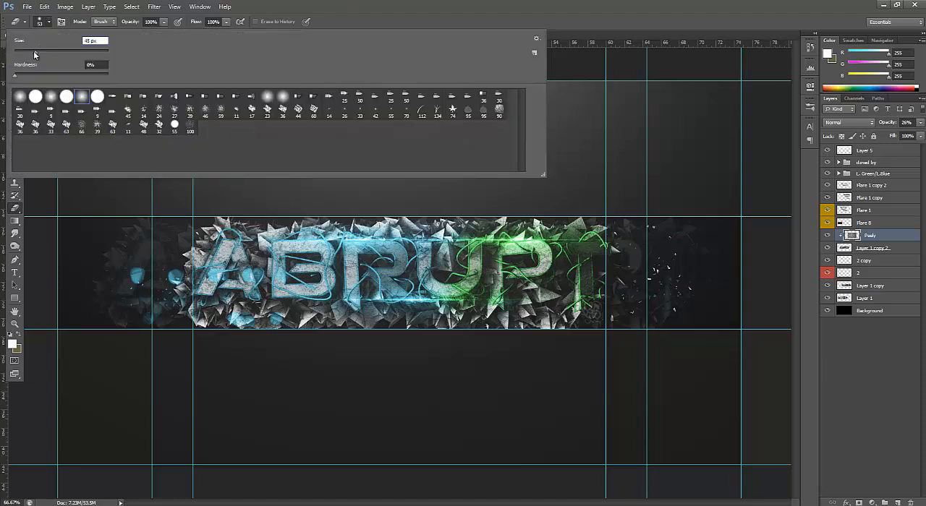
{"action": "type", "text": "23"}
{"action": "left_click", "coordinate": [316, 12]}
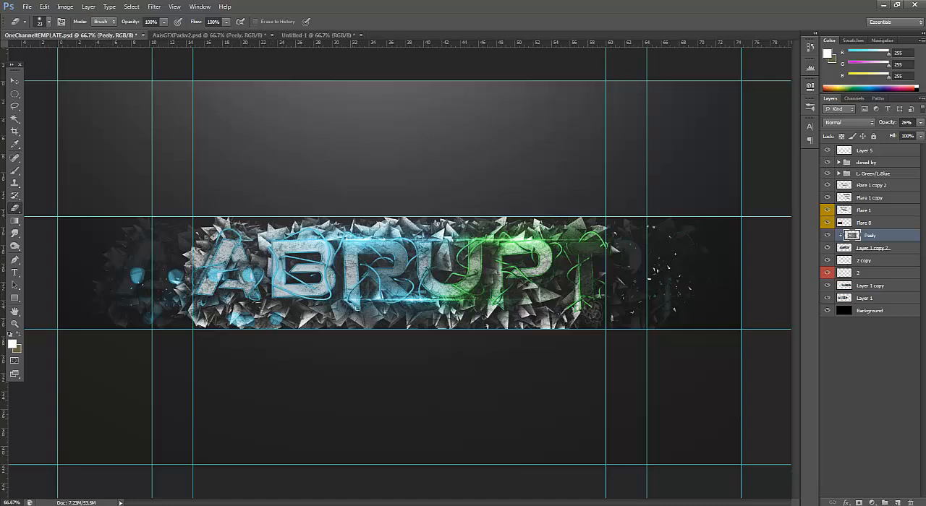
{"action": "left_click", "coordinate": [621, 505]}
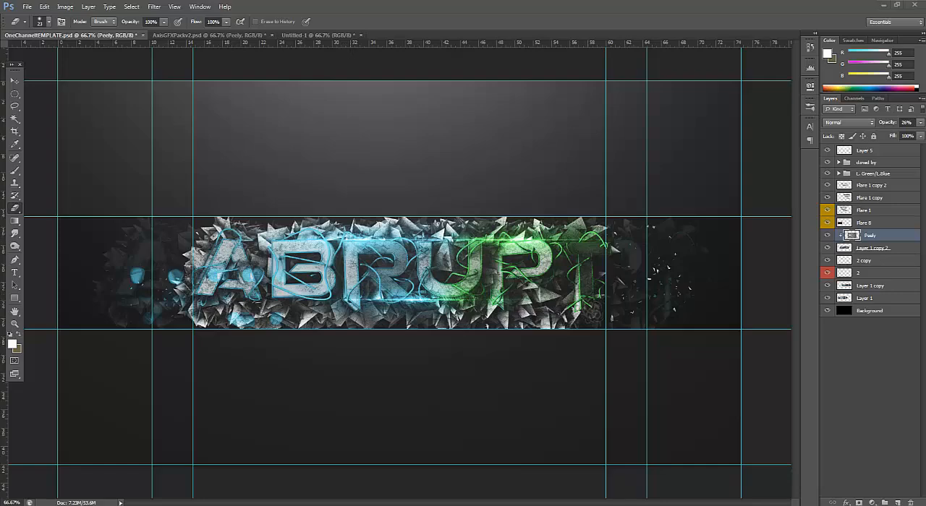
{"action": "left_click", "coordinate": [312, 338]}
{"action": "left_click", "coordinate": [589, 4]}
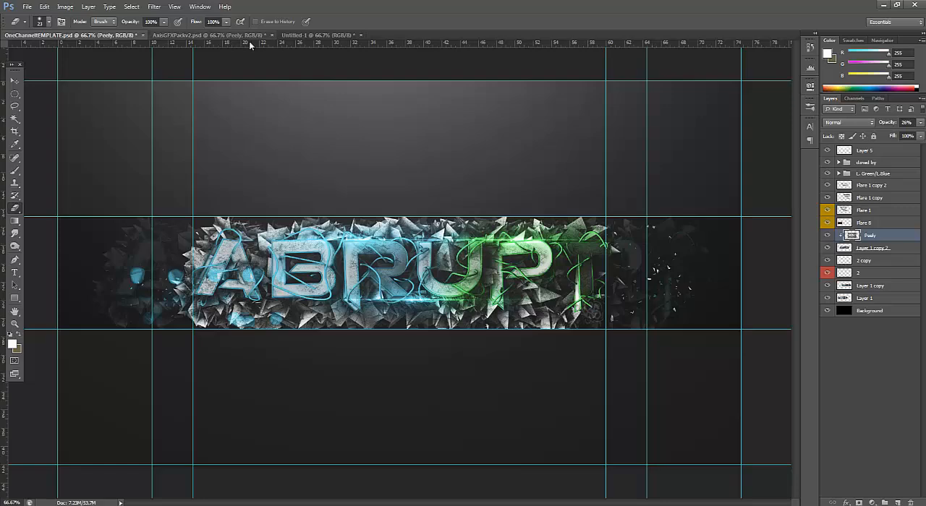
In AxisGFXPackv2.psd, hide Peely and the Stocks group, then expand the Smoke group and preview Smoke 1
{"action": "left_click", "coordinate": [209, 35]}
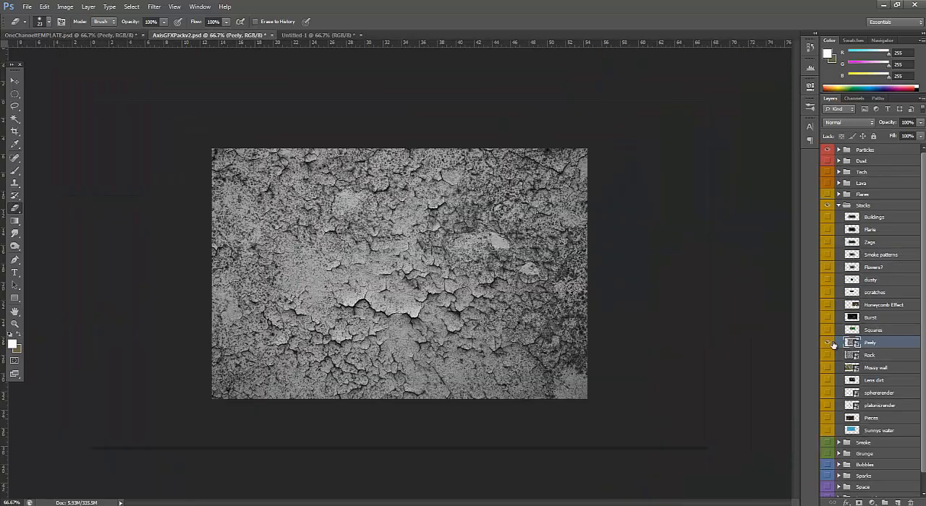
{"action": "left_click", "coordinate": [827, 343]}
{"action": "left_click", "coordinate": [838, 206]}
{"action": "left_click", "coordinate": [828, 206]}
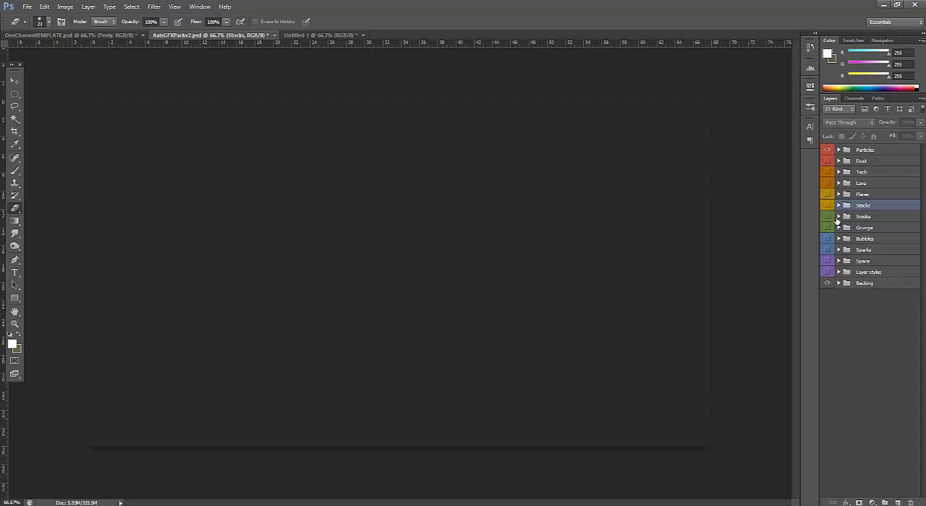
{"action": "left_click", "coordinate": [839, 218]}
{"action": "left_click", "coordinate": [828, 241]}
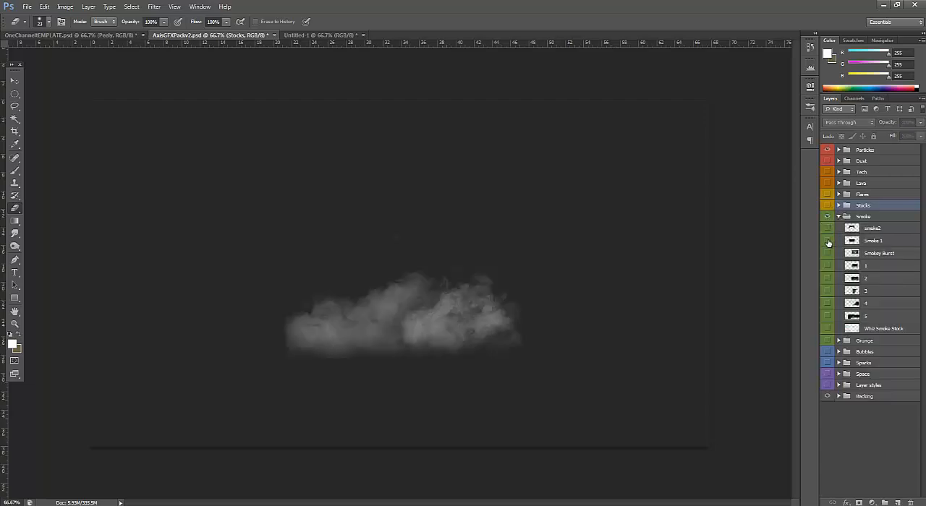
{"action": "left_click", "coordinate": [829, 243]}
Show smoke layer 1, copy it into the banner over the text and place it above Flare 1 copy 2
{"action": "left_click", "coordinate": [828, 266]}
{"action": "left_click", "coordinate": [859, 265]}
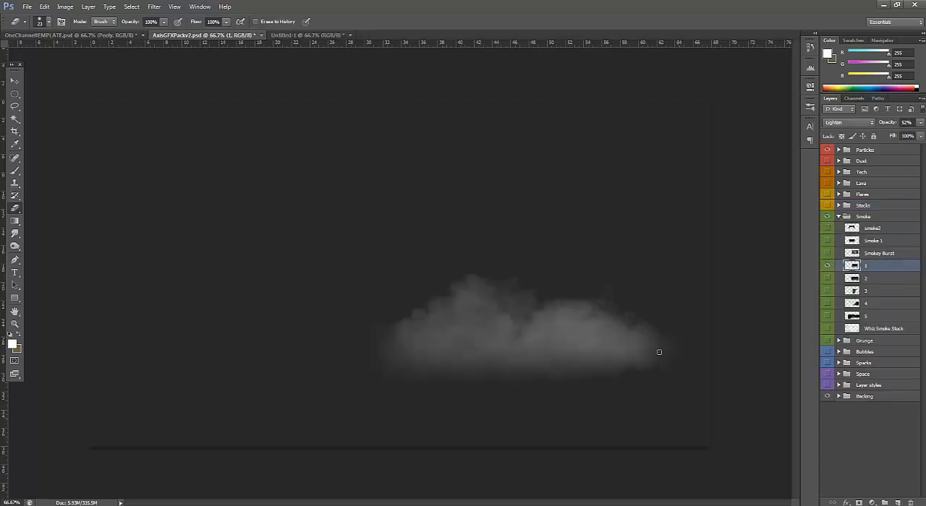
{"action": "left_click", "coordinate": [15, 81]}
{"action": "left_click_drag", "start_coordinate": [420, 304], "coordinate": [371, 279]}
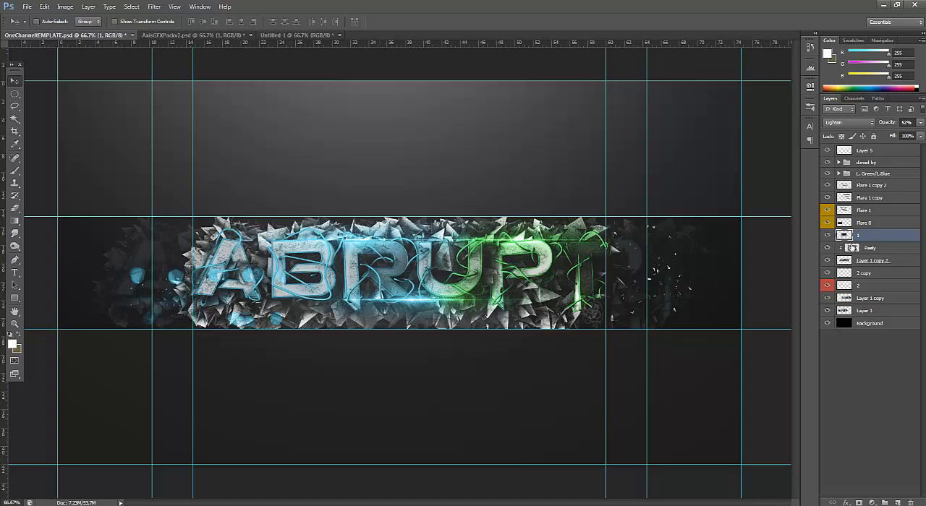
{"action": "left_click_drag", "start_coordinate": [859, 238], "coordinate": [871, 184]}
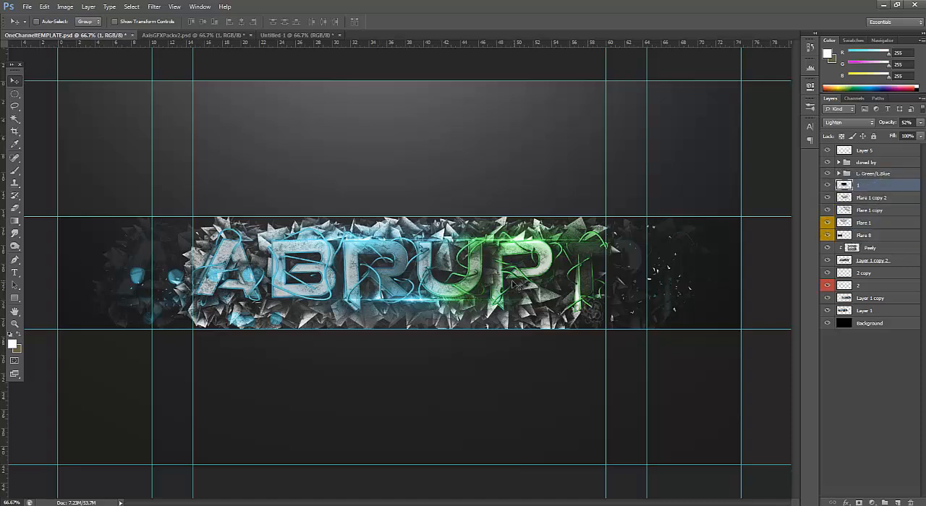
Widen smoke layer 1 to about 110% and shift it to cover the ABRUPT text
{"action": "key", "text": "ctrl+t"}
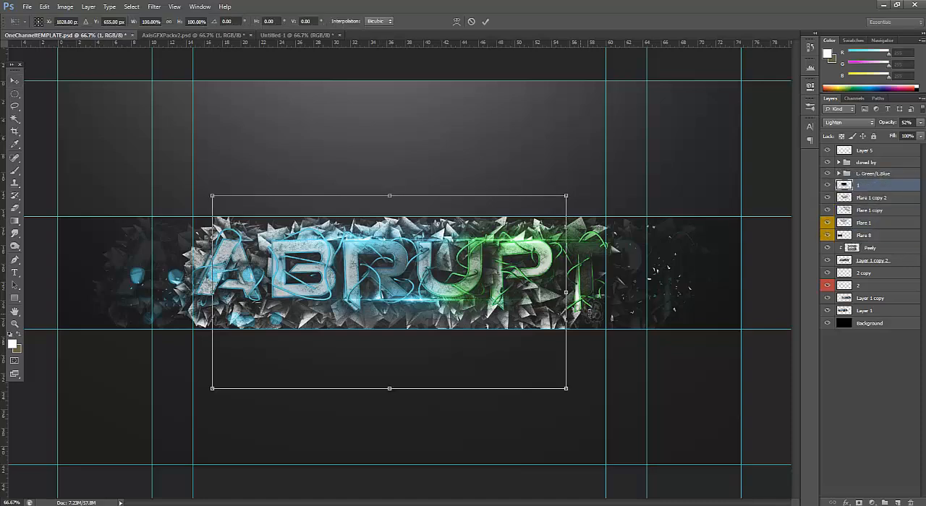
{"action": "left_click_drag", "start_coordinate": [566, 293], "coordinate": [602, 293]}
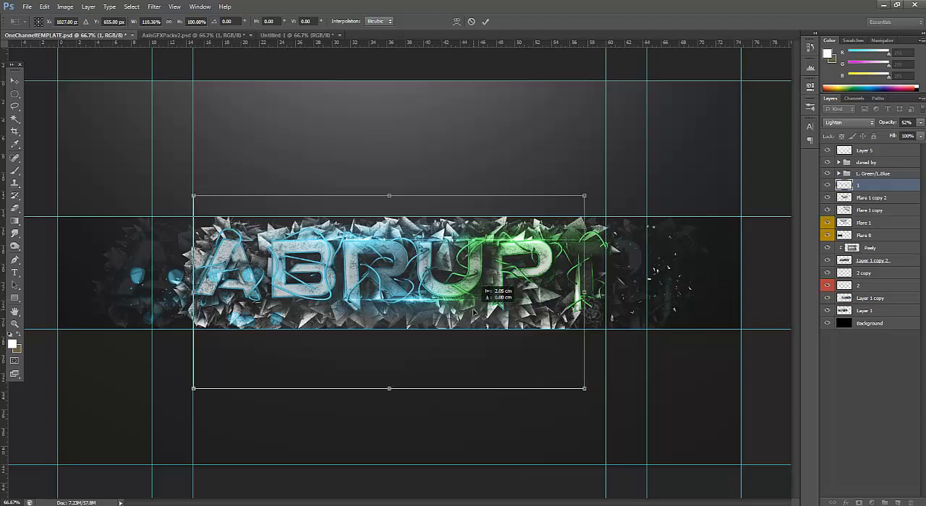
{"action": "key", "text": "Return"}
Hide smoke layer 1 in AxisGFXPackv2.psd and collapse the Smoke group
{"action": "left_click", "coordinate": [243, 36]}
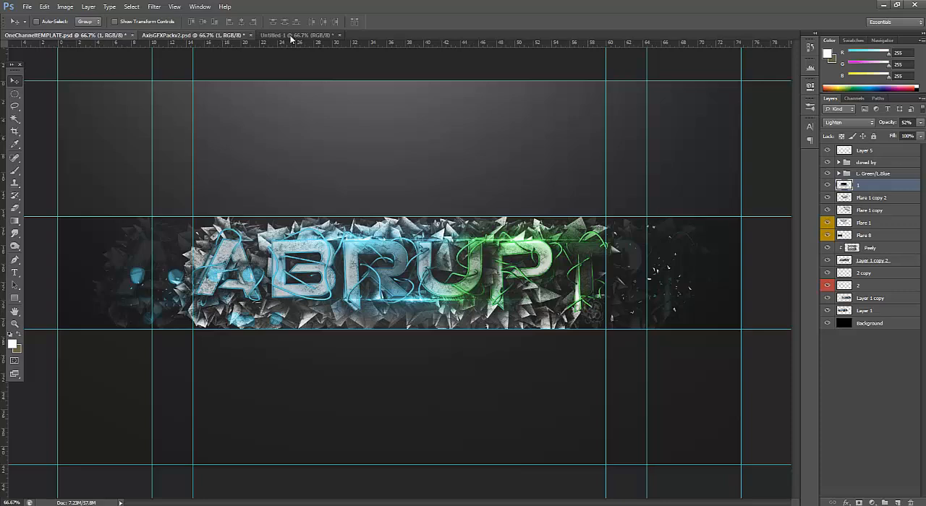
{"action": "left_click", "coordinate": [828, 266]}
{"action": "left_click", "coordinate": [839, 217]}
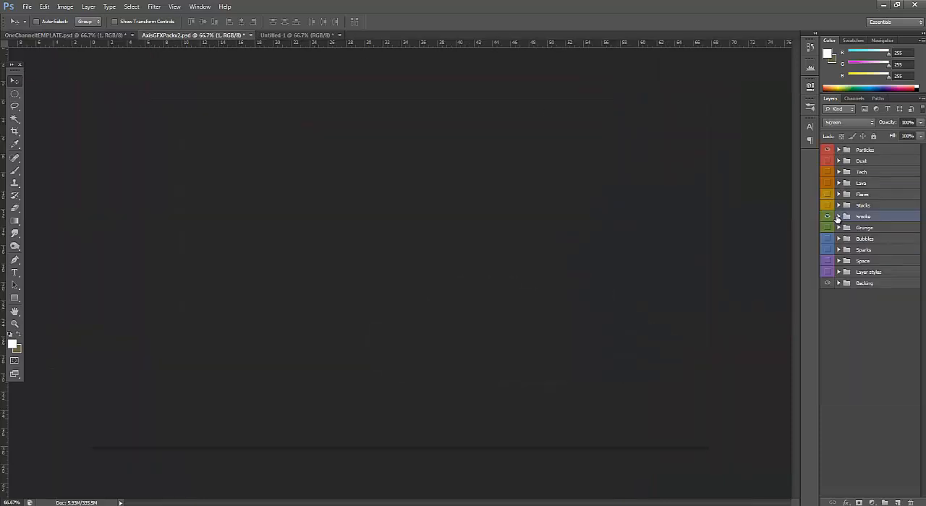
Preview several layers of the Grunge group one at a time, including Plain, With splatter, Simple and 10, then collapse the group
{"action": "left_click", "coordinate": [843, 228]}
{"action": "left_click", "coordinate": [839, 228]}
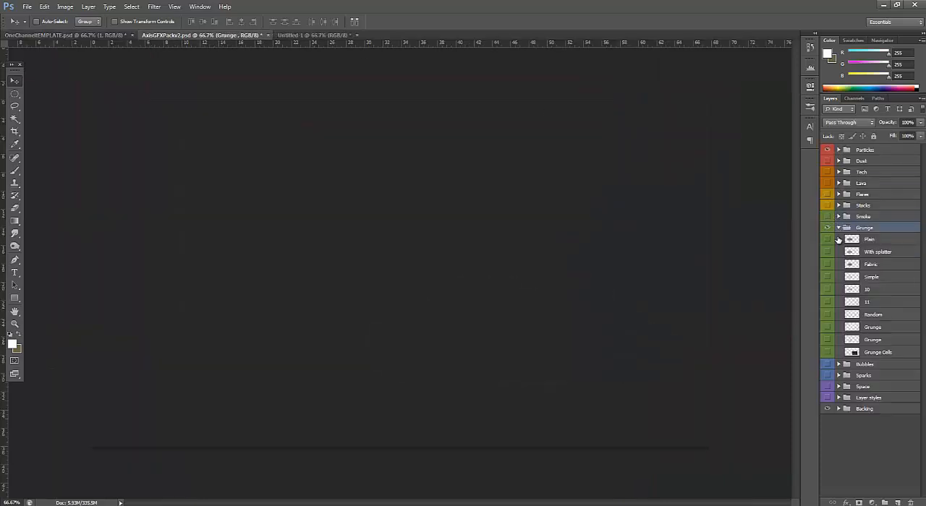
{"action": "left_click", "coordinate": [827, 239]}
{"action": "left_click", "coordinate": [827, 240]}
{"action": "left_click", "coordinate": [828, 251]}
{"action": "left_click", "coordinate": [828, 254]}
{"action": "left_click", "coordinate": [827, 275]}
{"action": "left_click", "coordinate": [827, 276]}
{"action": "left_click", "coordinate": [827, 289]}
{"action": "left_click", "coordinate": [827, 289]}
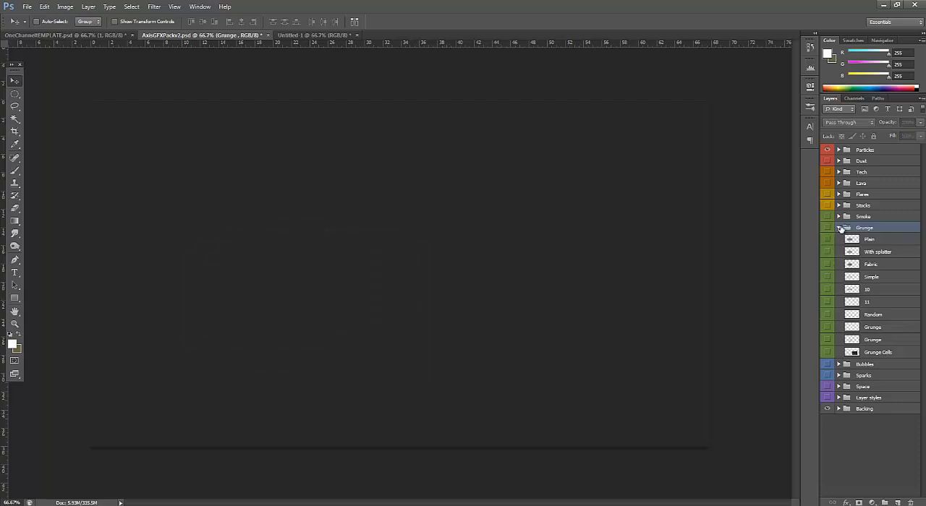
{"action": "left_click", "coordinate": [838, 228]}
Preview 002_800x600, bubble2_0011 and bubble2_0006 in the Bubbles group, then hide and collapse the group
{"action": "left_click", "coordinate": [838, 240]}
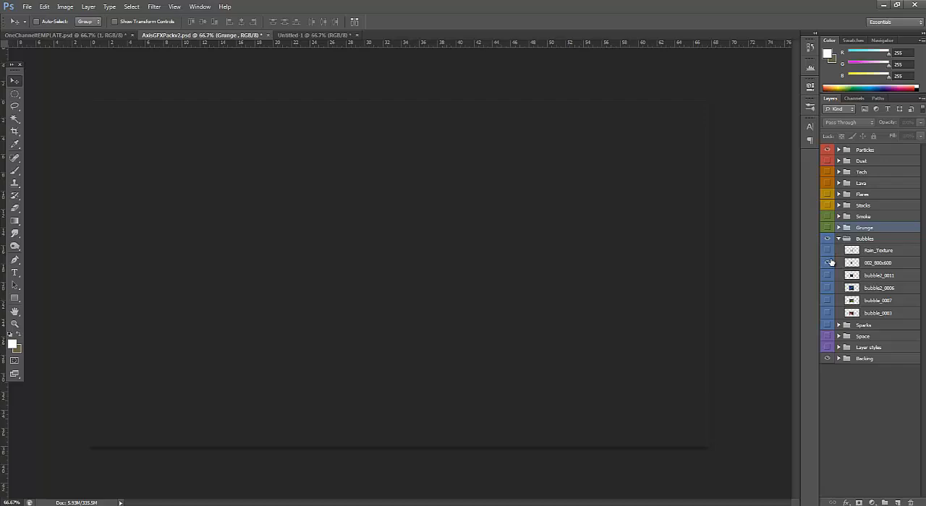
{"action": "left_click", "coordinate": [827, 263]}
{"action": "left_click", "coordinate": [828, 263]}
{"action": "left_click", "coordinate": [828, 276]}
{"action": "left_click", "coordinate": [827, 288]}
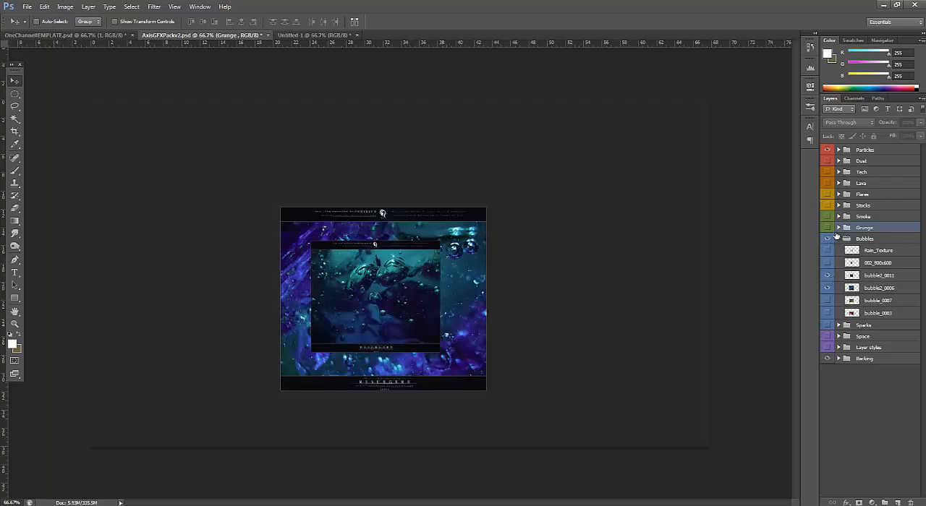
{"action": "left_click", "coordinate": [827, 239]}
{"action": "left_click", "coordinate": [839, 239]}
Expand and show the Sparks group and preview its Sparks Raising layer
{"action": "left_click", "coordinate": [839, 249]}
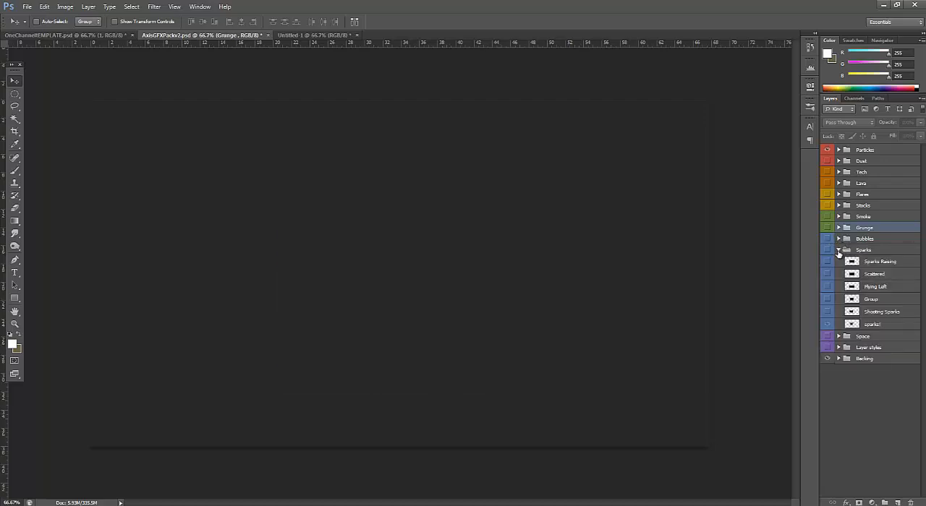
{"action": "left_click", "coordinate": [827, 249]}
{"action": "left_click", "coordinate": [828, 324]}
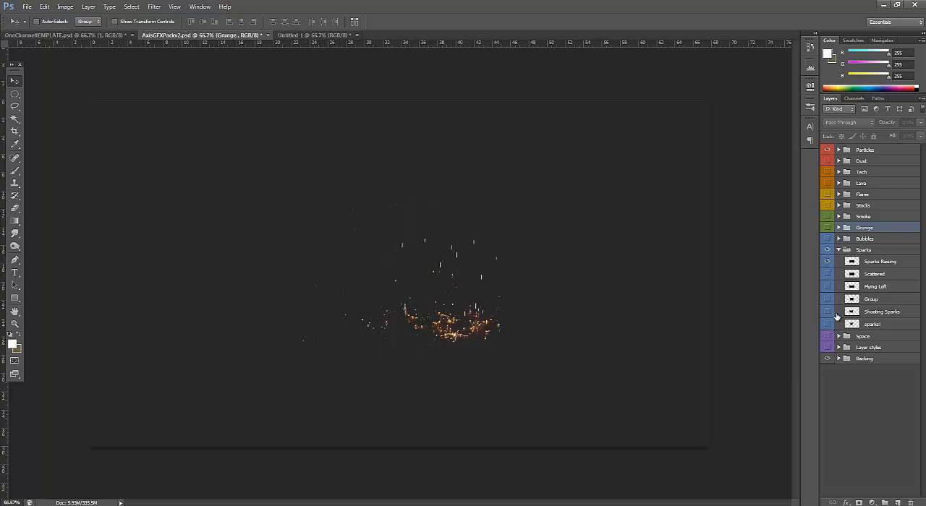
{"action": "left_click", "coordinate": [827, 261]}
Copy the sparks! layer into the banner, move it below Layer 1 copy 2 and position it at the text's left end
{"action": "left_click", "coordinate": [827, 324]}
{"action": "left_click", "coordinate": [834, 325]}
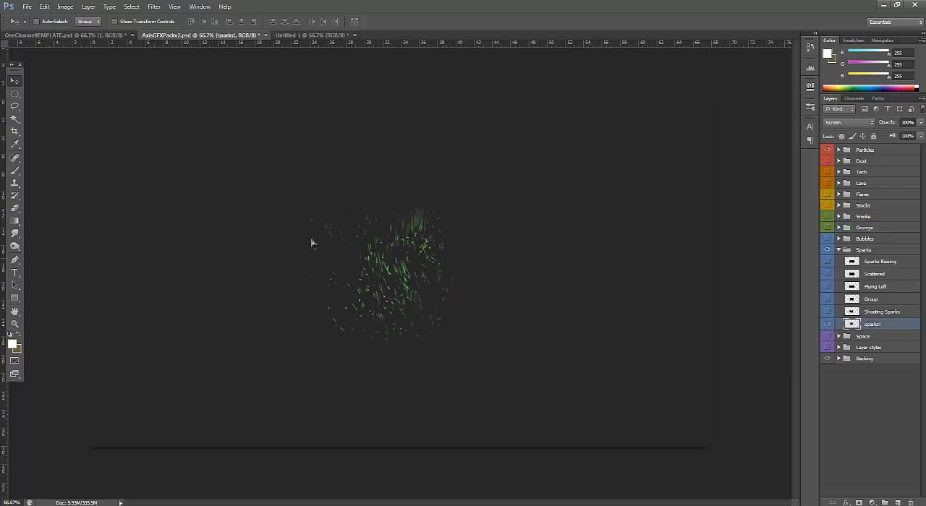
{"action": "left_click_drag", "start_coordinate": [309, 244], "coordinate": [224, 266]}
{"action": "left_click_drag", "start_coordinate": [258, 291], "coordinate": [207, 281]}
{"action": "left_click_drag", "start_coordinate": [857, 186], "coordinate": [877, 282]}
{"action": "left_click_drag", "start_coordinate": [191, 276], "coordinate": [192, 276], "text": "alt"}
Duplicate the sparks! layer to the right end of the text, flip the copy horizontally and adjust its position
{"action": "left_click_drag", "start_coordinate": [173, 276], "coordinate": [618, 280]}
{"action": "left_click", "coordinate": [44, 6]}
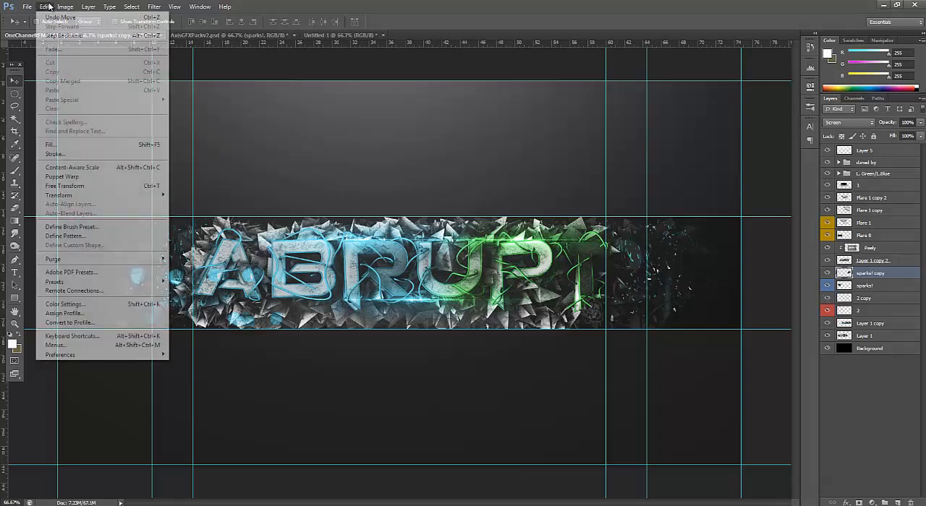
{"action": "mouse_move", "coordinate": [82, 196]}
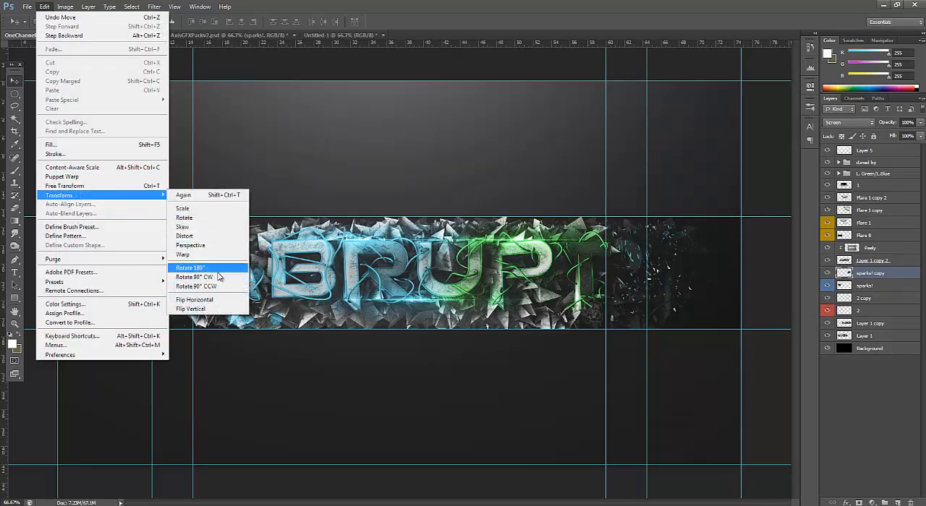
{"action": "left_click", "coordinate": [216, 300]}
{"action": "left_click_drag", "start_coordinate": [616, 295], "coordinate": [654, 288]}
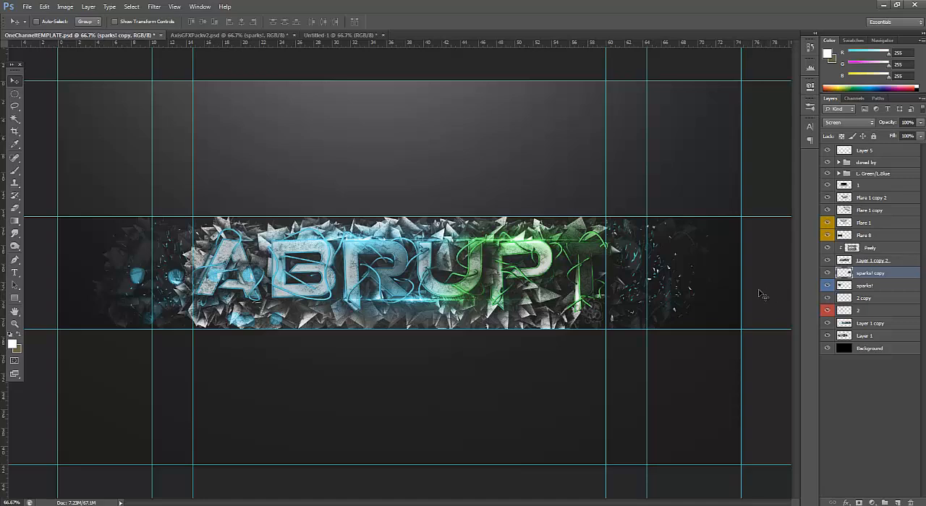
Hide the sparks! layer in AxisGFXPackv2.psd and collapse the Sparks group
{"action": "left_click", "coordinate": [228, 35]}
{"action": "left_click", "coordinate": [828, 326]}
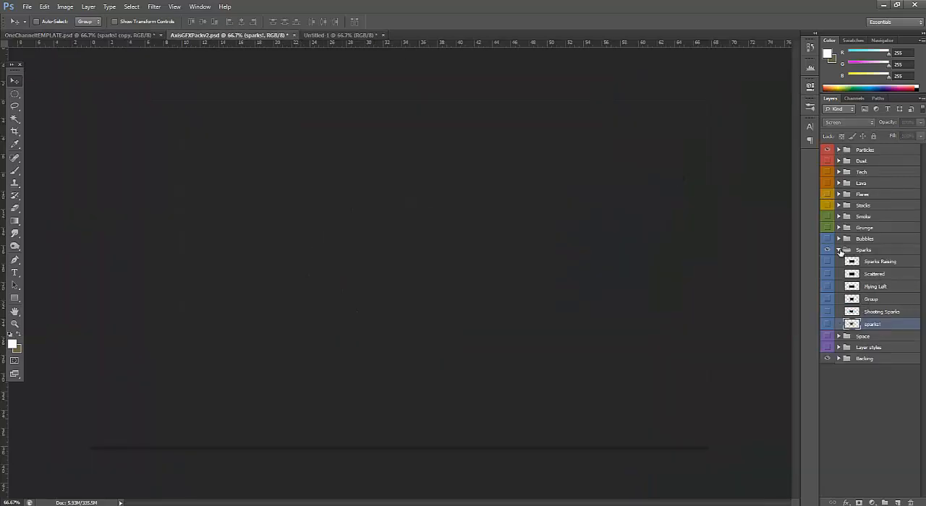
{"action": "left_click", "coordinate": [839, 250]}
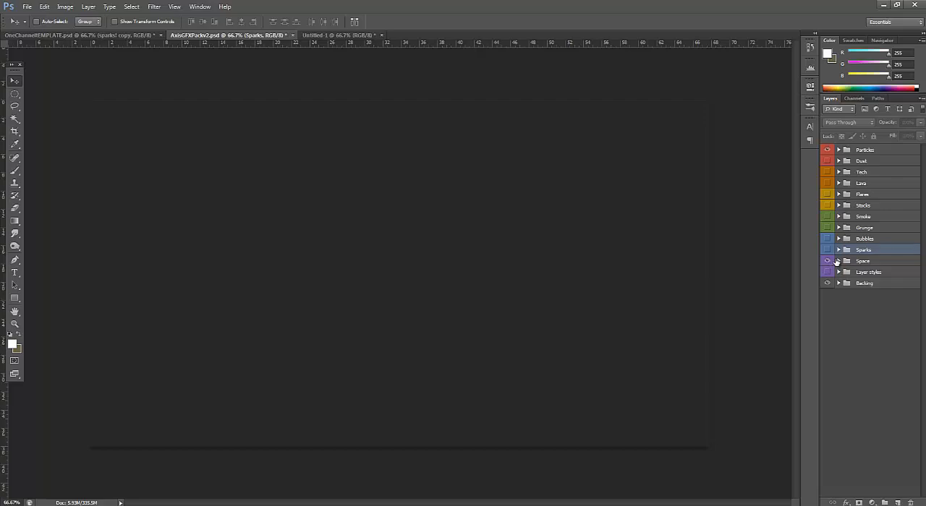
Preview the Falling Stars layer in the Space group, then hide the group's layers and collapse it
{"action": "left_click", "coordinate": [837, 262]}
{"action": "left_click", "coordinate": [827, 274]}
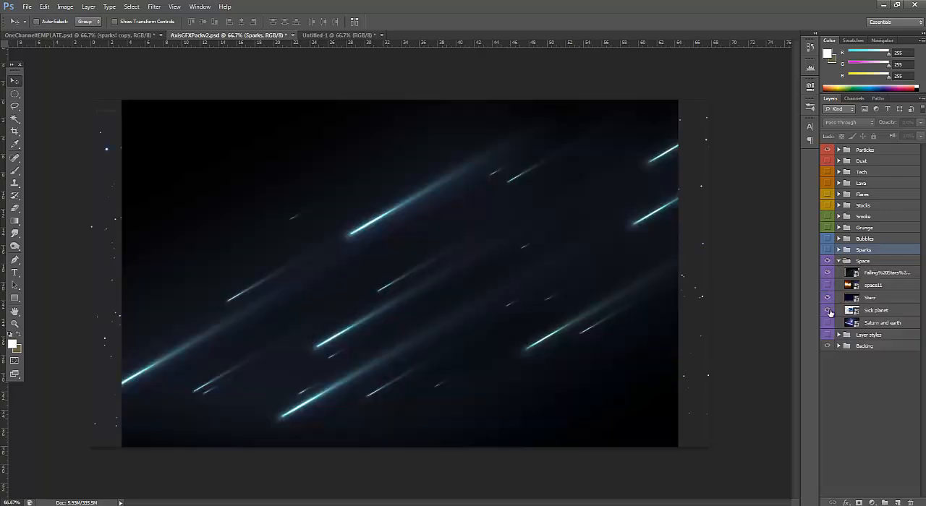
{"action": "left_click", "coordinate": [829, 273]}
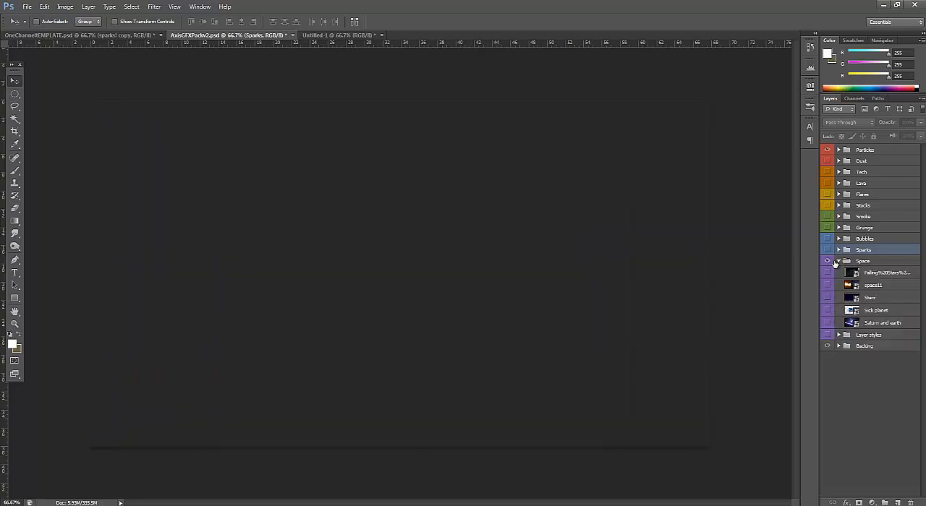
{"action": "left_click", "coordinate": [837, 261]}
In OneChannelTEMPLATE.psd, merge all layers from 1 down to Layer 1 into a single layer above Background
{"action": "left_click", "coordinate": [72, 32]}
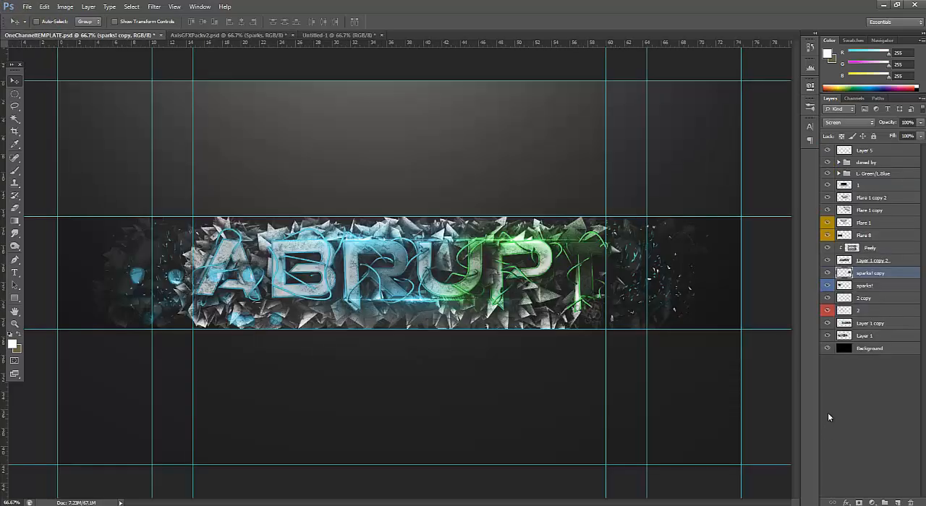
{"action": "left_click", "coordinate": [878, 153]}
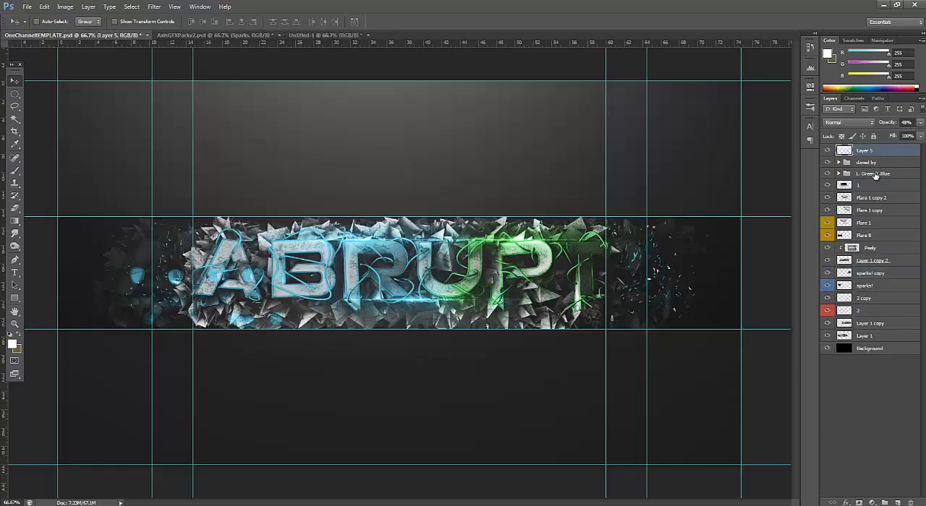
{"action": "left_click", "coordinate": [876, 186]}
{"action": "left_click", "coordinate": [877, 337], "text": "shift"}
{"action": "right_click", "coordinate": [877, 336]}
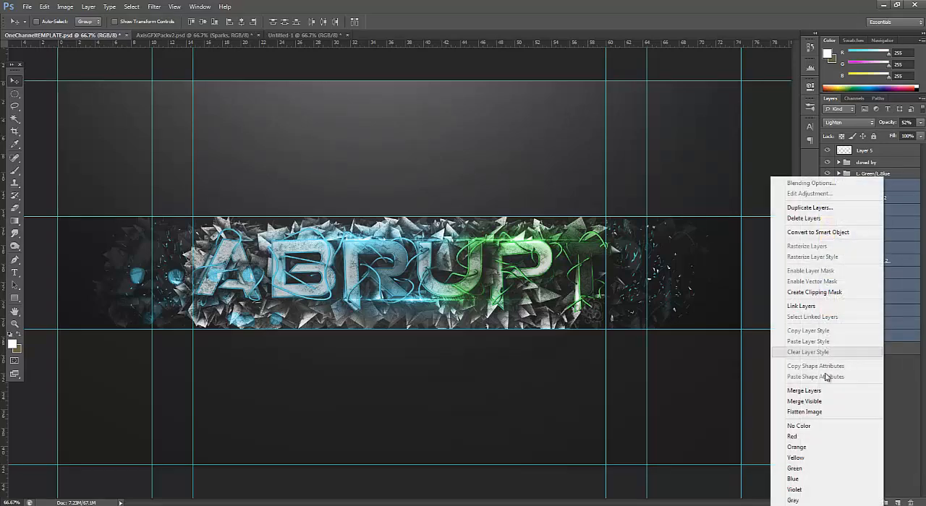
{"action": "left_click", "coordinate": [810, 386]}
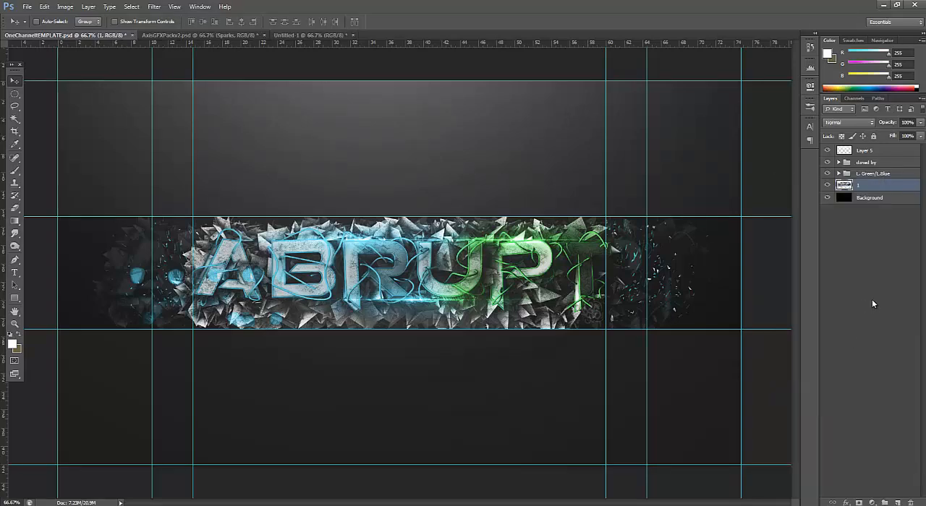
Duplicate the merged layer 1 and apply a Motion Blur to the copy with an angle of 63° and a distance of 30 pixels
{"action": "key", "text": "ctrl+j"}
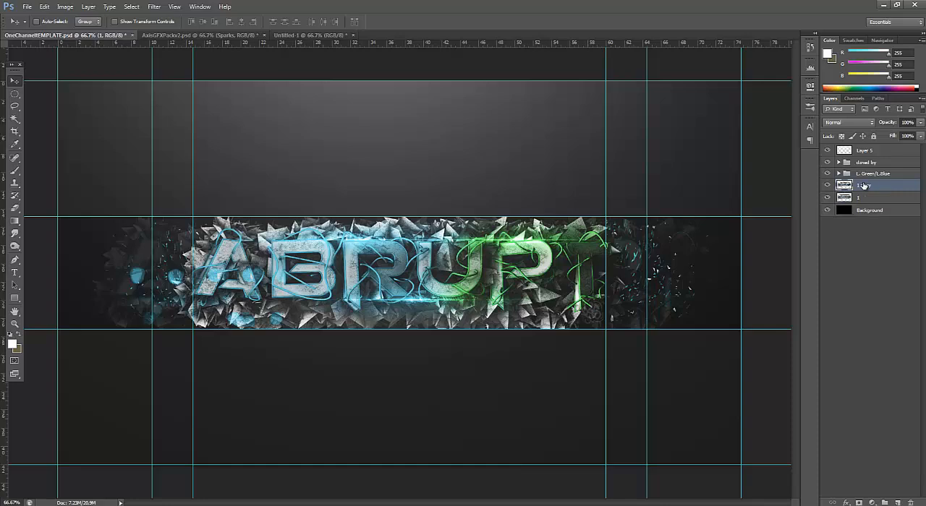
{"action": "left_click", "coordinate": [157, 7]}
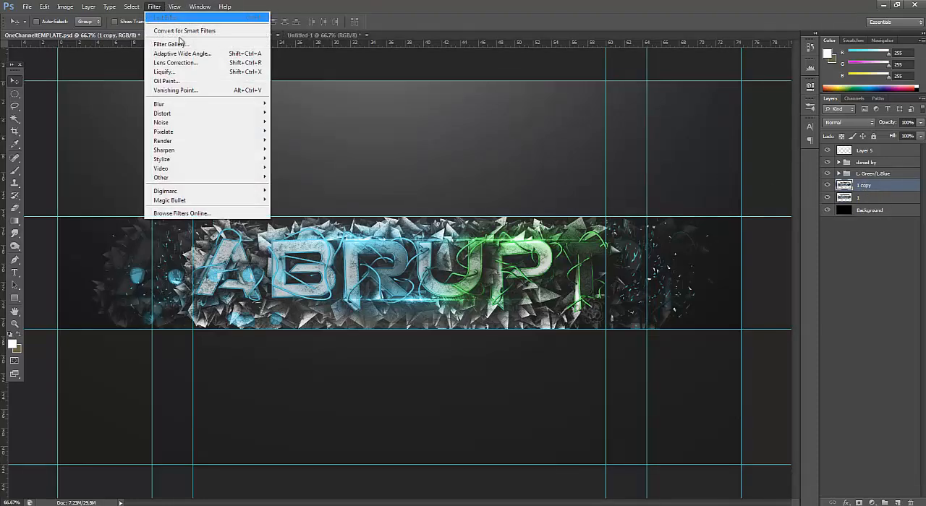
{"action": "mouse_move", "coordinate": [187, 106]}
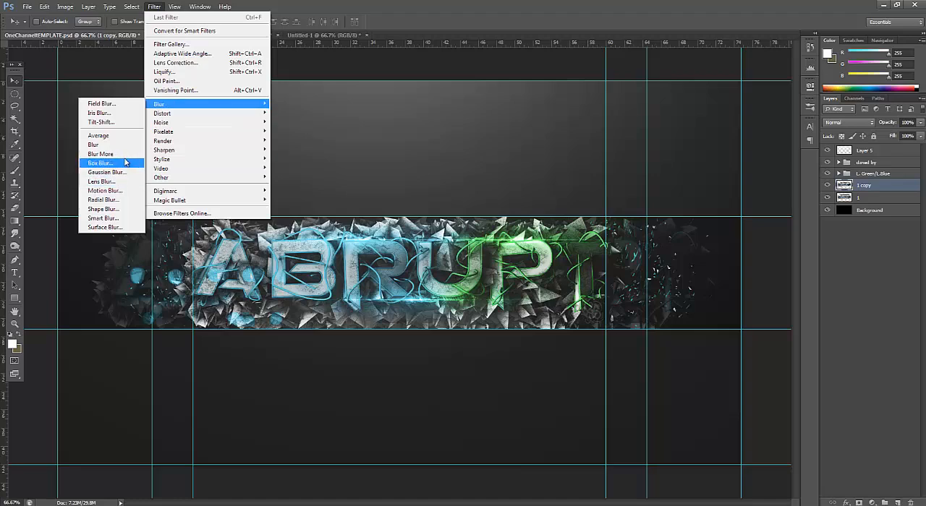
{"action": "left_click", "coordinate": [129, 191]}
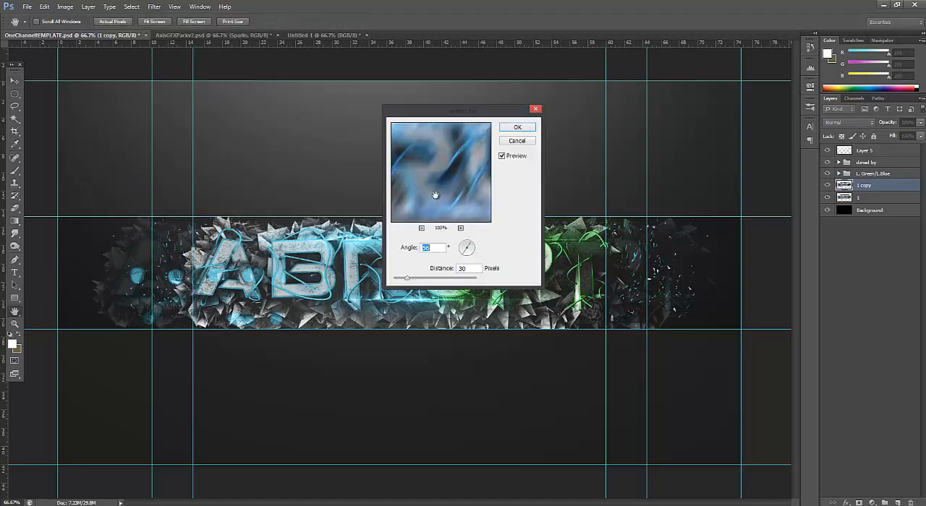
{"action": "left_click", "coordinate": [465, 252]}
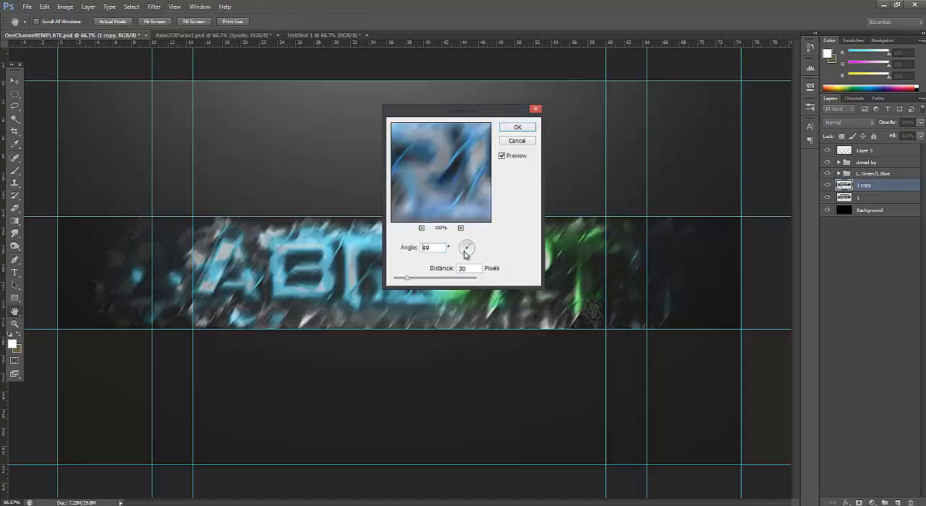
{"action": "left_click", "coordinate": [526, 127]}
Erase the motion blur over the ABRUPT letters on 1 copy with a soft 172 px eraser, keeping it around the edges
{"action": "left_click", "coordinate": [14, 210]}
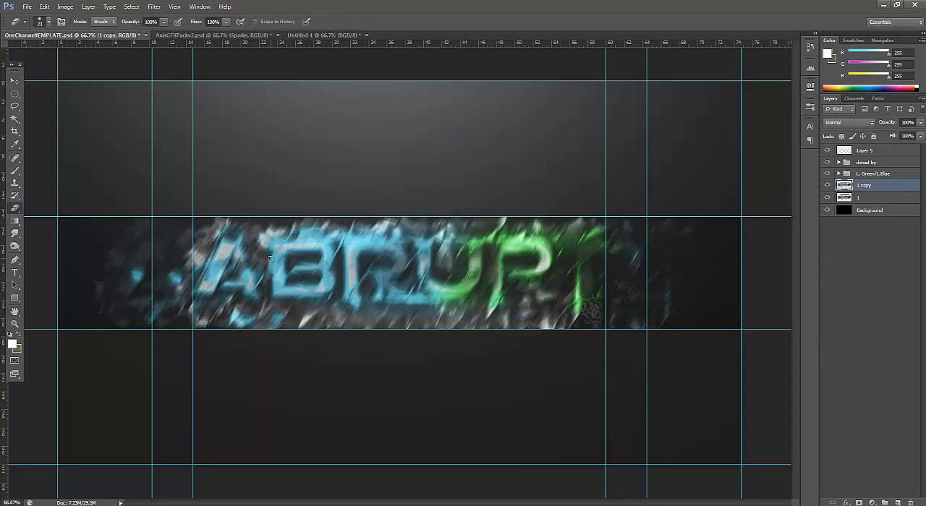
{"action": "left_click", "coordinate": [45, 21]}
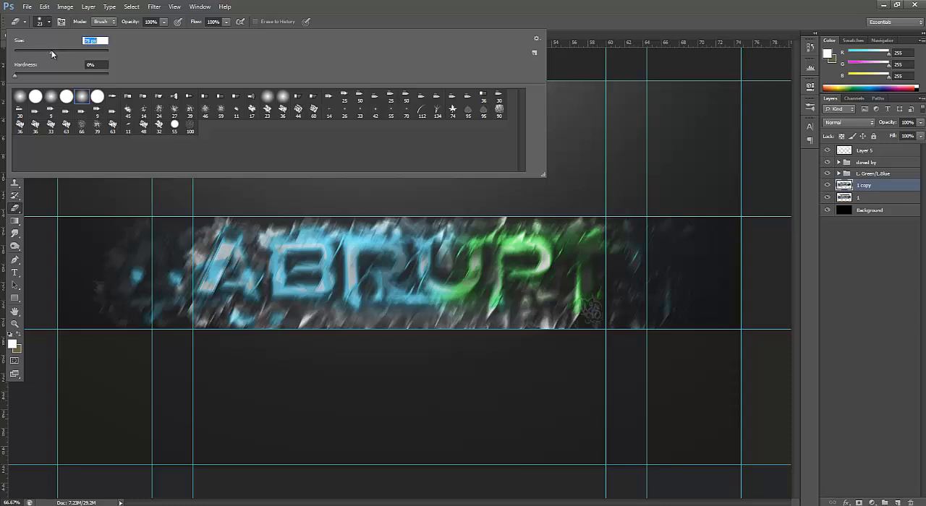
{"action": "left_click", "coordinate": [382, 6]}
{"action": "left_click", "coordinate": [49, 23]}
{"action": "left_click", "coordinate": [384, 5]}
{"action": "mouse_move", "coordinate": [372, 235]}
{"action": "left_mouse_down"}
{"action": "mouse_move", "coordinate": [369, 266]}
{"action": "mouse_move", "coordinate": [223, 277]}
{"action": "mouse_move", "coordinate": [513, 269]}
{"action": "mouse_move", "coordinate": [561, 278]}
{"action": "mouse_move", "coordinate": [557, 250]}
{"action": "mouse_move", "coordinate": [434, 232]}
{"action": "mouse_move", "coordinate": [293, 242]}
{"action": "mouse_move", "coordinate": [398, 297]}
{"action": "mouse_move", "coordinate": [412, 282]}
{"action": "mouse_move", "coordinate": [346, 285]}
{"action": "left_mouse_up"}
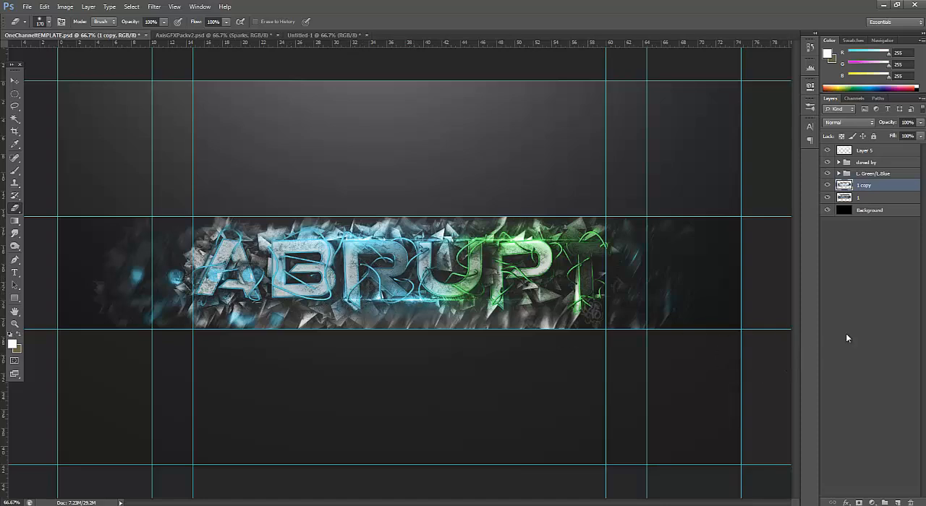
Hide the 1 copy layer and duplicate layer 1 again
{"action": "left_click", "coordinate": [860, 186], "text": "ctrl"}
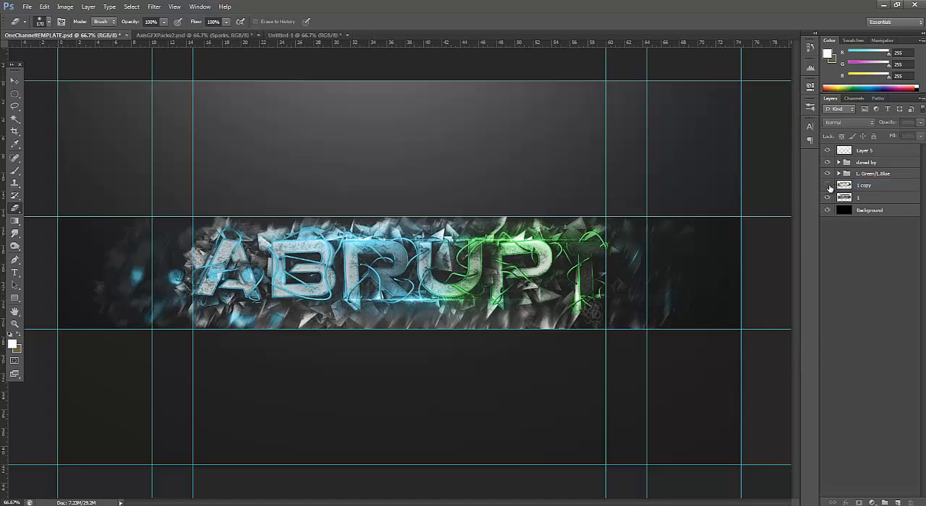
{"action": "left_click", "coordinate": [851, 200]}
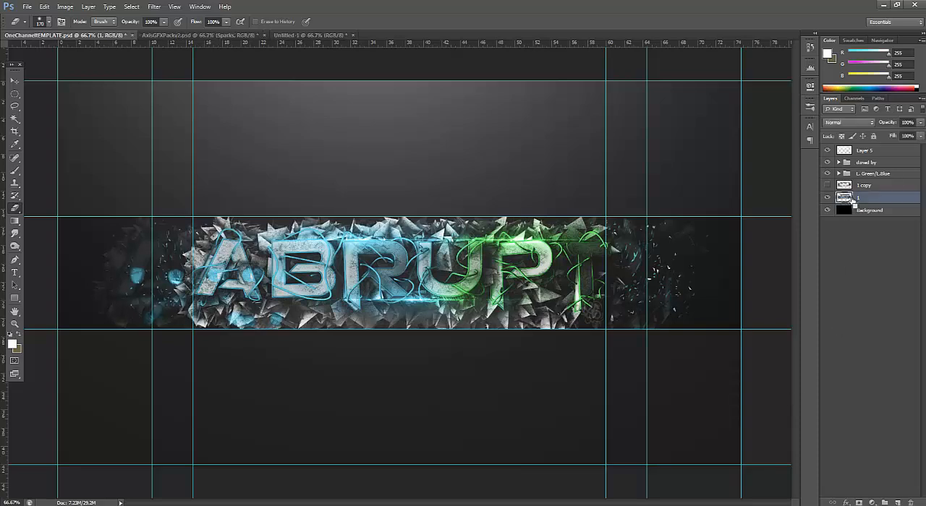
{"action": "key", "text": "ctrl+j"}
Apply Oil Paint to 1 copy 2 with stylization 8.32, cleanliness 4.35, scale 0.1, bristle detail 10 and shine 0
{"action": "left_click", "coordinate": [154, 6]}
{"action": "mouse_move", "coordinate": [176, 7]}
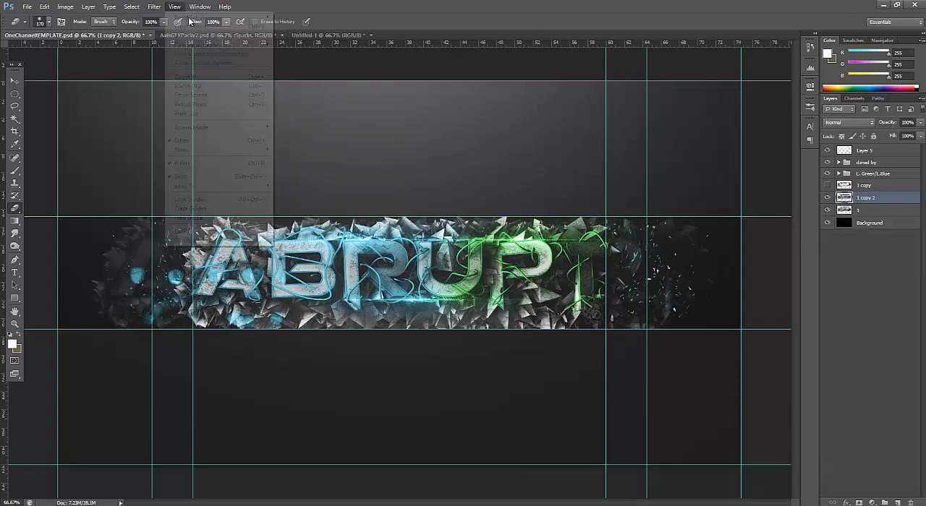
{"action": "left_click", "coordinate": [178, 80]}
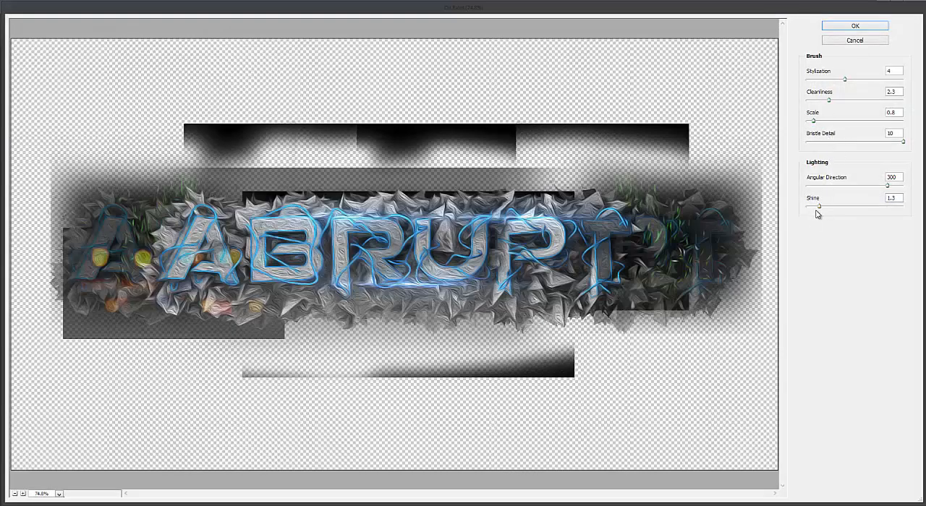
{"action": "left_click_drag", "start_coordinate": [808, 209], "coordinate": [790, 210]}
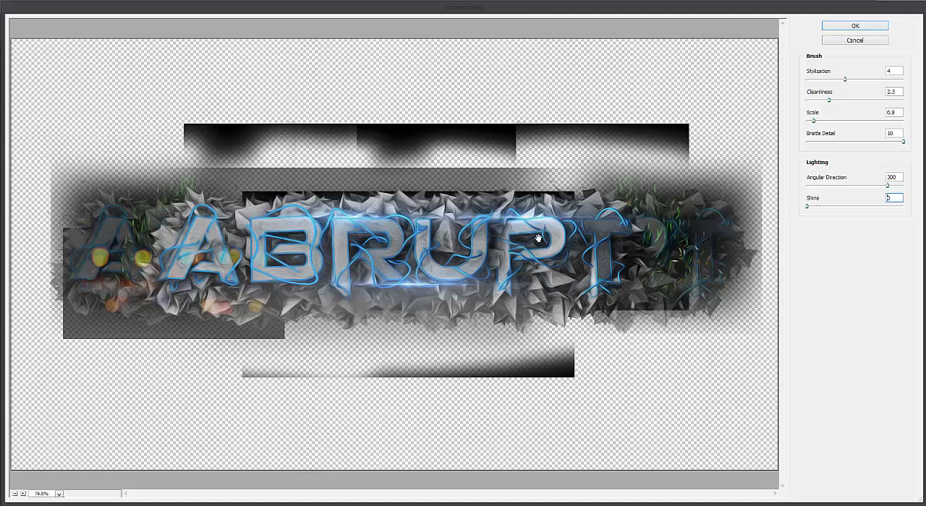
{"action": "mouse_move", "coordinate": [845, 79]}
{"action": "left_mouse_down"}
{"action": "mouse_move", "coordinate": [906, 81]}
{"action": "mouse_move", "coordinate": [887, 80]}
{"action": "mouse_move", "coordinate": [836, 104]}
{"action": "mouse_move", "coordinate": [855, 108]}
{"action": "mouse_move", "coordinate": [848, 101]}
{"action": "mouse_move", "coordinate": [806, 123]}
{"action": "left_mouse_up"}
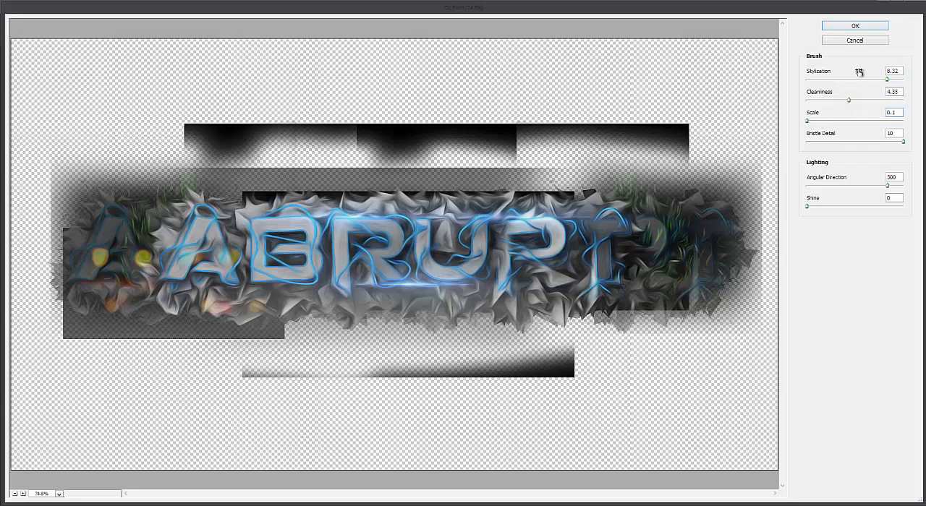
{"action": "left_click", "coordinate": [866, 25]}
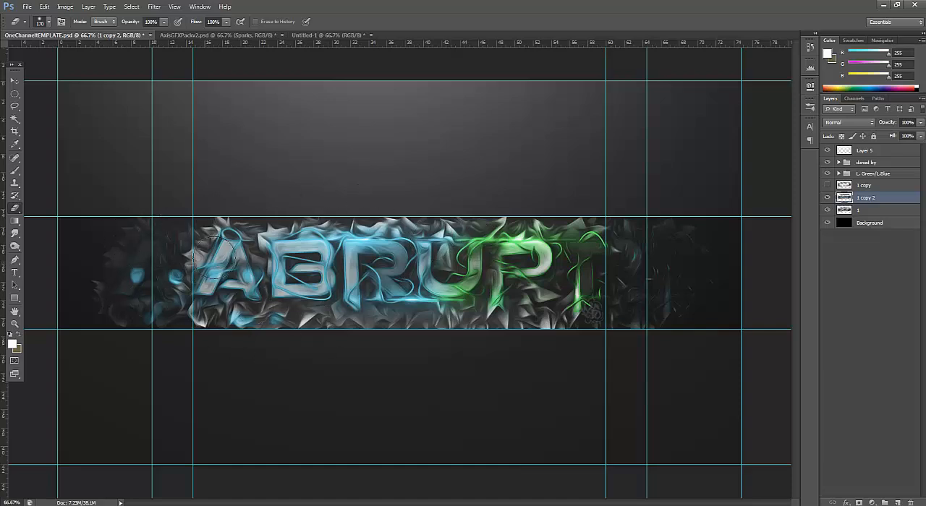
Set the opacity of 1 copy 2 to 86% and erase its oil paint effect over the ABRUPT letters
{"action": "left_click", "coordinate": [911, 136]}
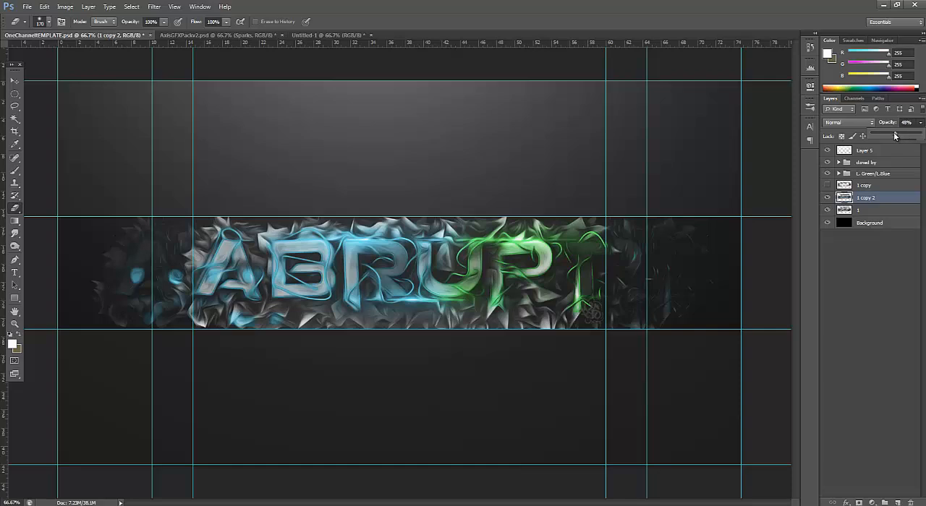
{"action": "left_click_drag", "start_coordinate": [883, 135], "coordinate": [915, 136]}
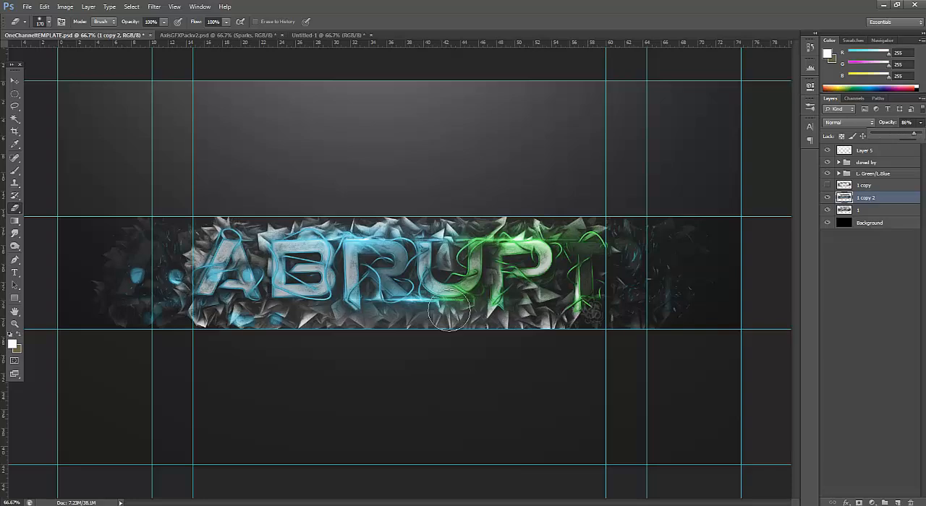
{"action": "mouse_move", "coordinate": [309, 272]}
{"action": "left_mouse_down"}
{"action": "mouse_move", "coordinate": [384, 265]}
{"action": "mouse_move", "coordinate": [376, 280]}
{"action": "mouse_move", "coordinate": [363, 269]}
{"action": "mouse_move", "coordinate": [527, 265]}
{"action": "mouse_move", "coordinate": [478, 269]}
{"action": "left_mouse_up"}
{"action": "left_click_drag", "start_coordinate": [181, 256], "coordinate": [246, 266]}
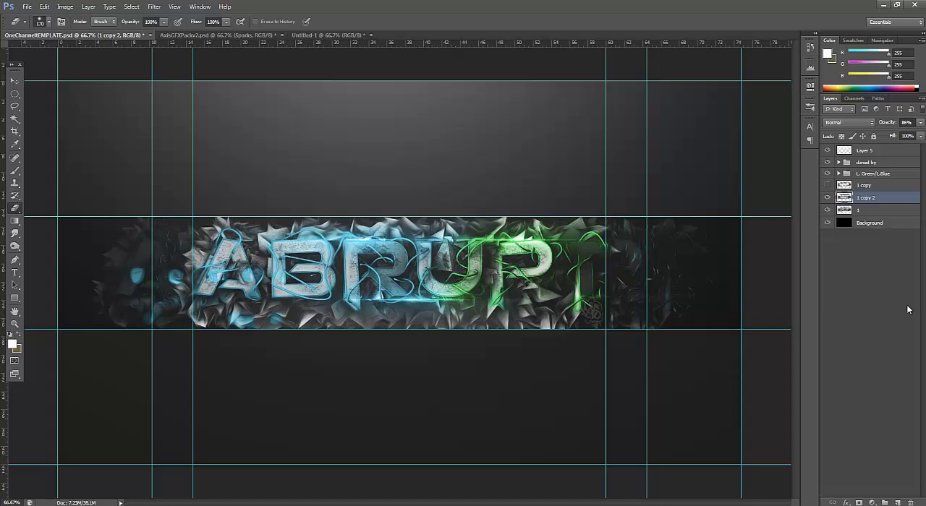
Toggle 1 copy and 1 copy 2 to compare the blur and oil paint effects, leaving both layers visible
{"action": "left_click", "coordinate": [827, 196]}
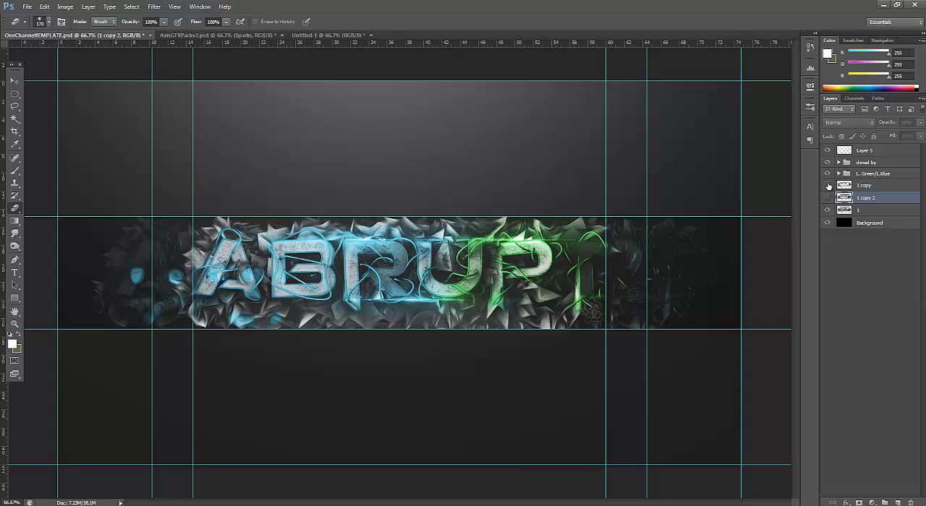
{"action": "left_click", "coordinate": [827, 185]}
{"action": "left_click", "coordinate": [828, 198]}
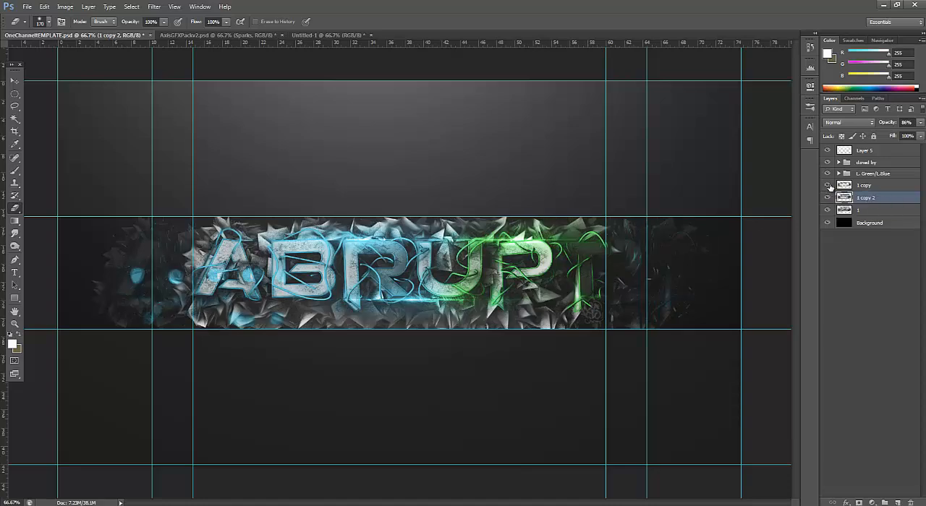
{"action": "left_click", "coordinate": [828, 186]}
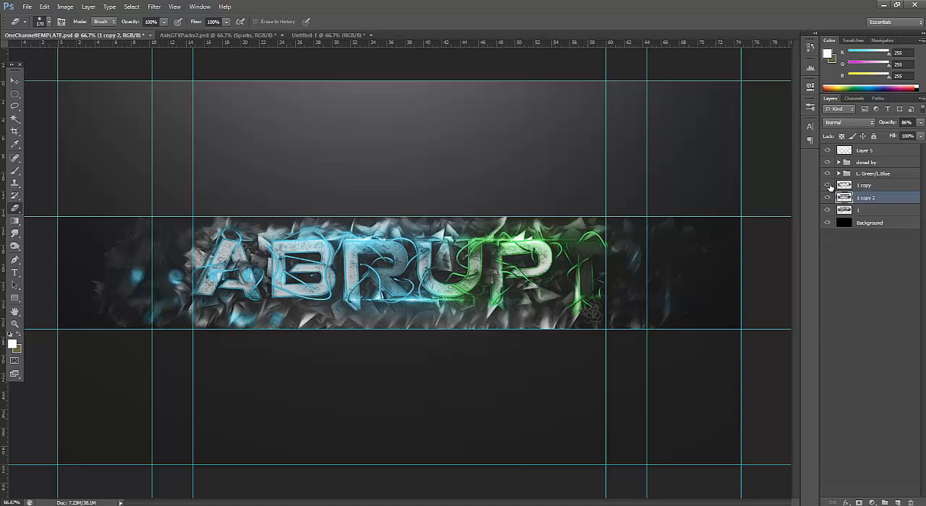